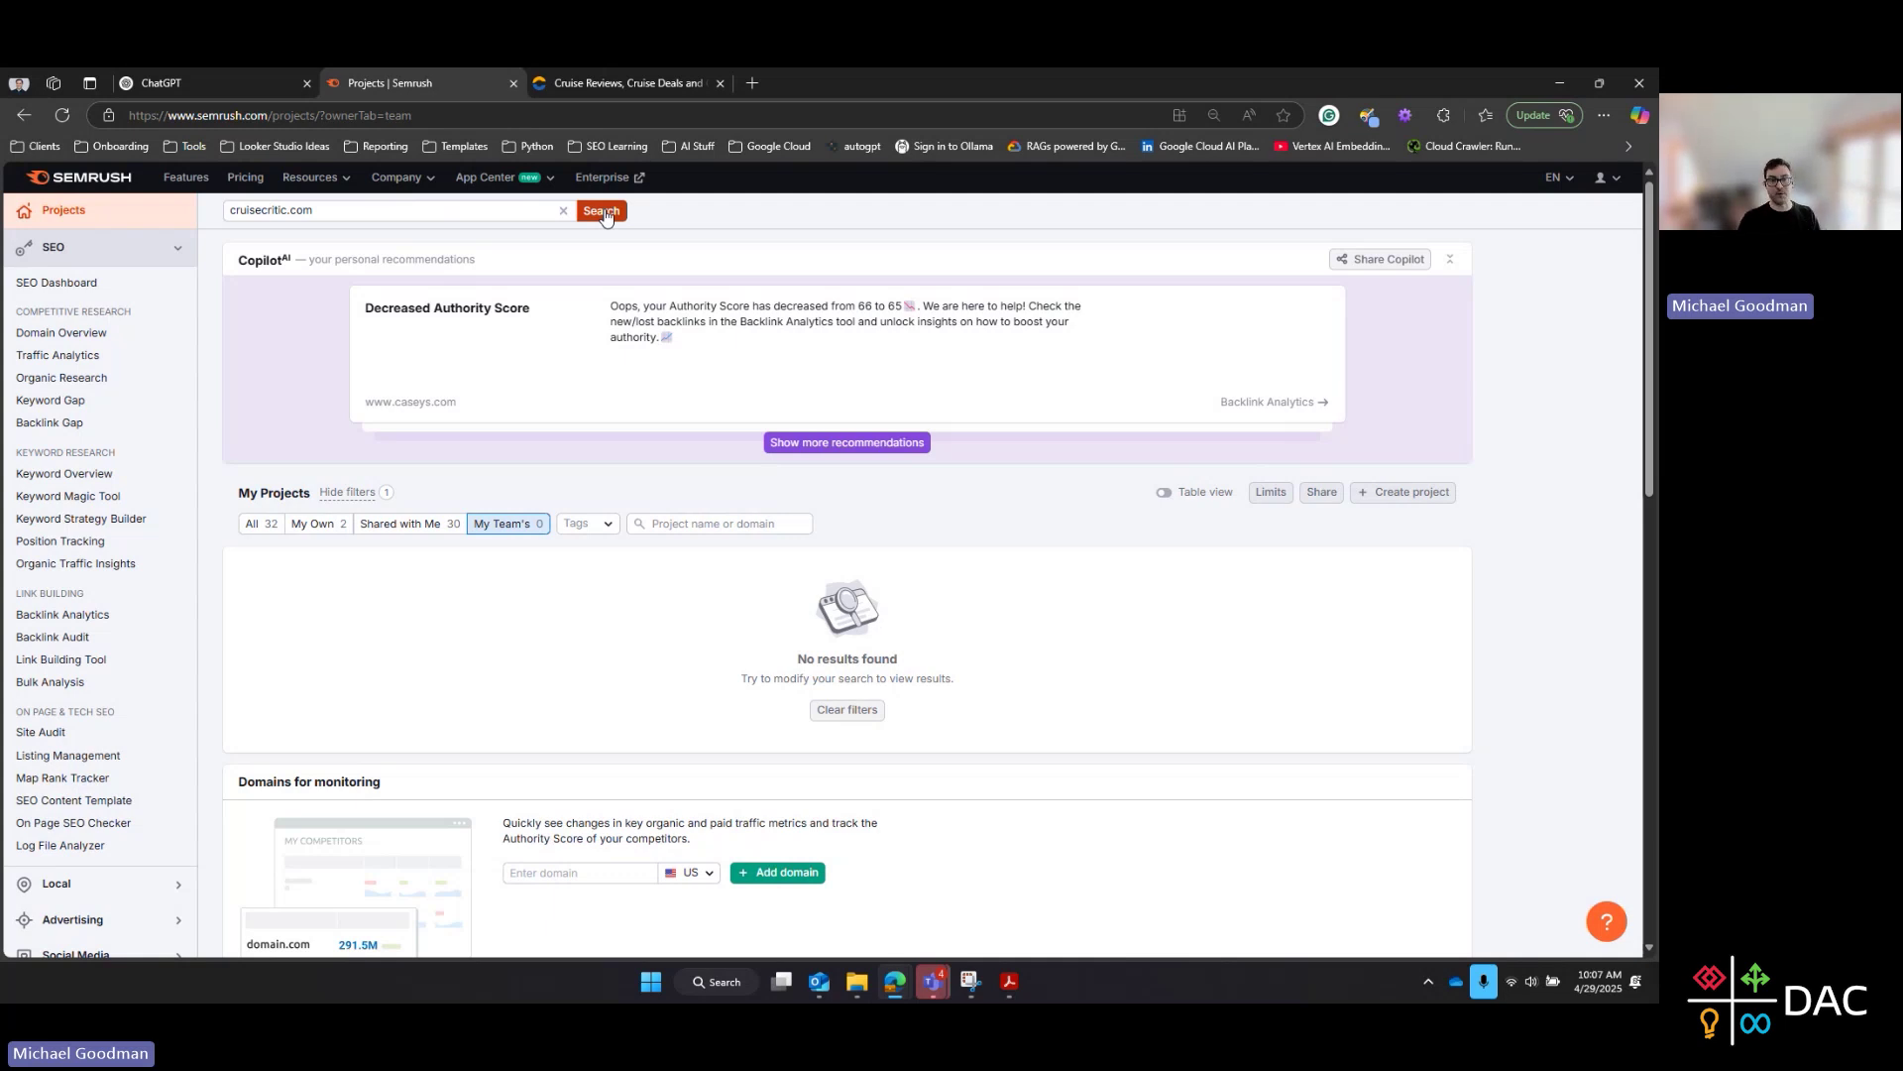
Look up cruisecritic.com and open its Organic Research positions report for the US
left_click(604, 214)
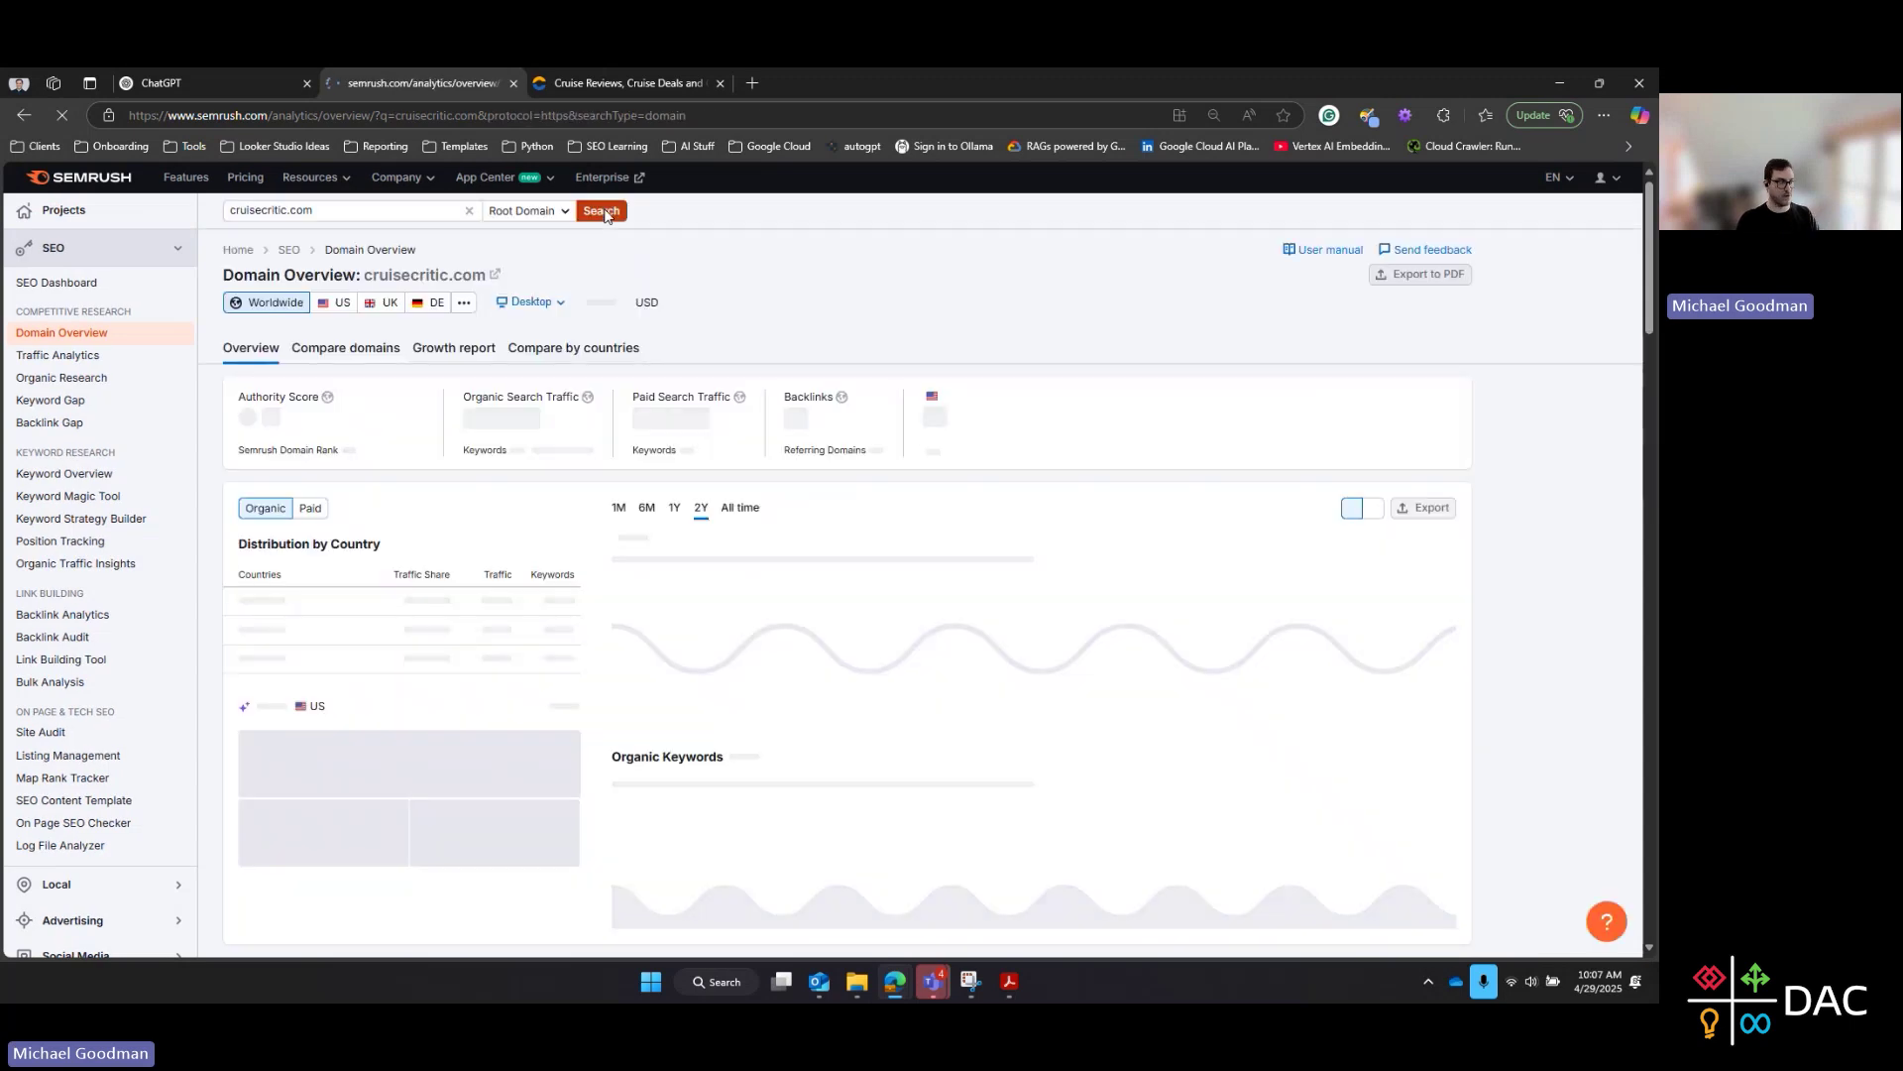
left_click(95, 383)
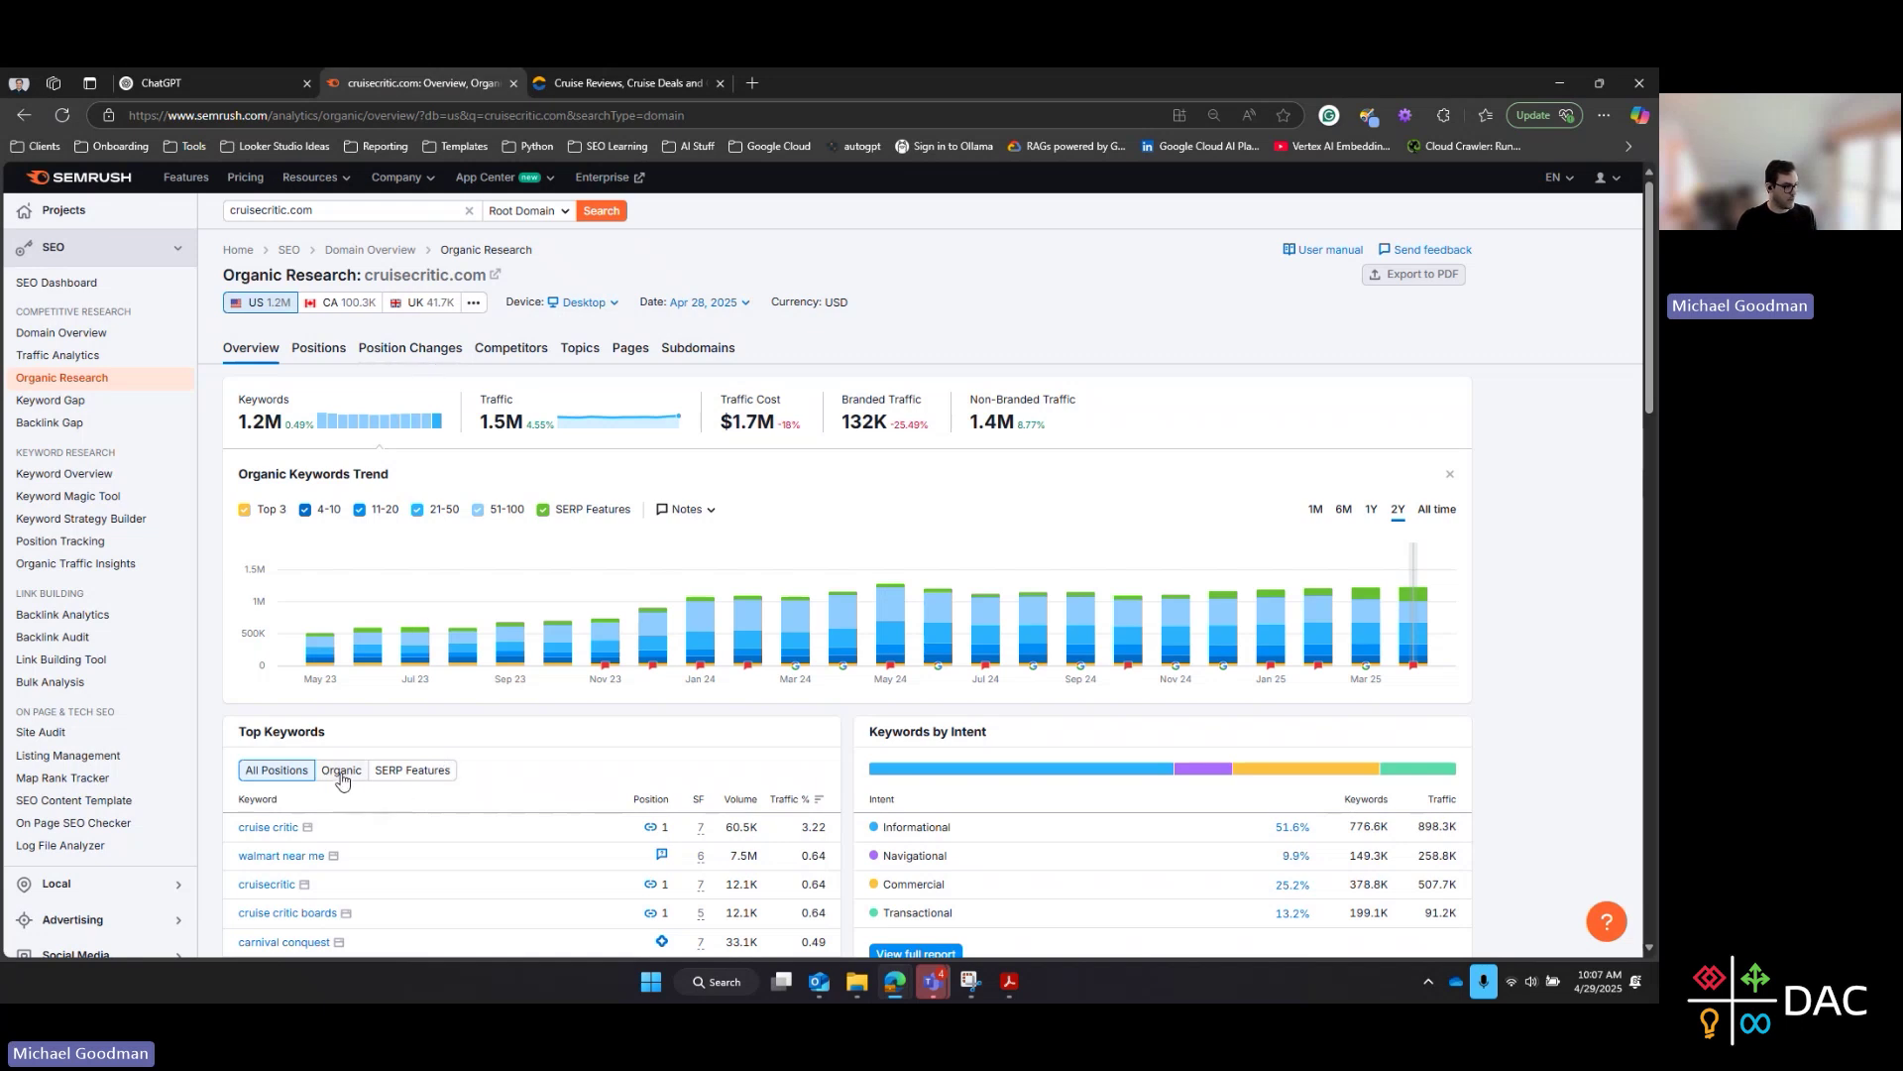
left_click(426, 781)
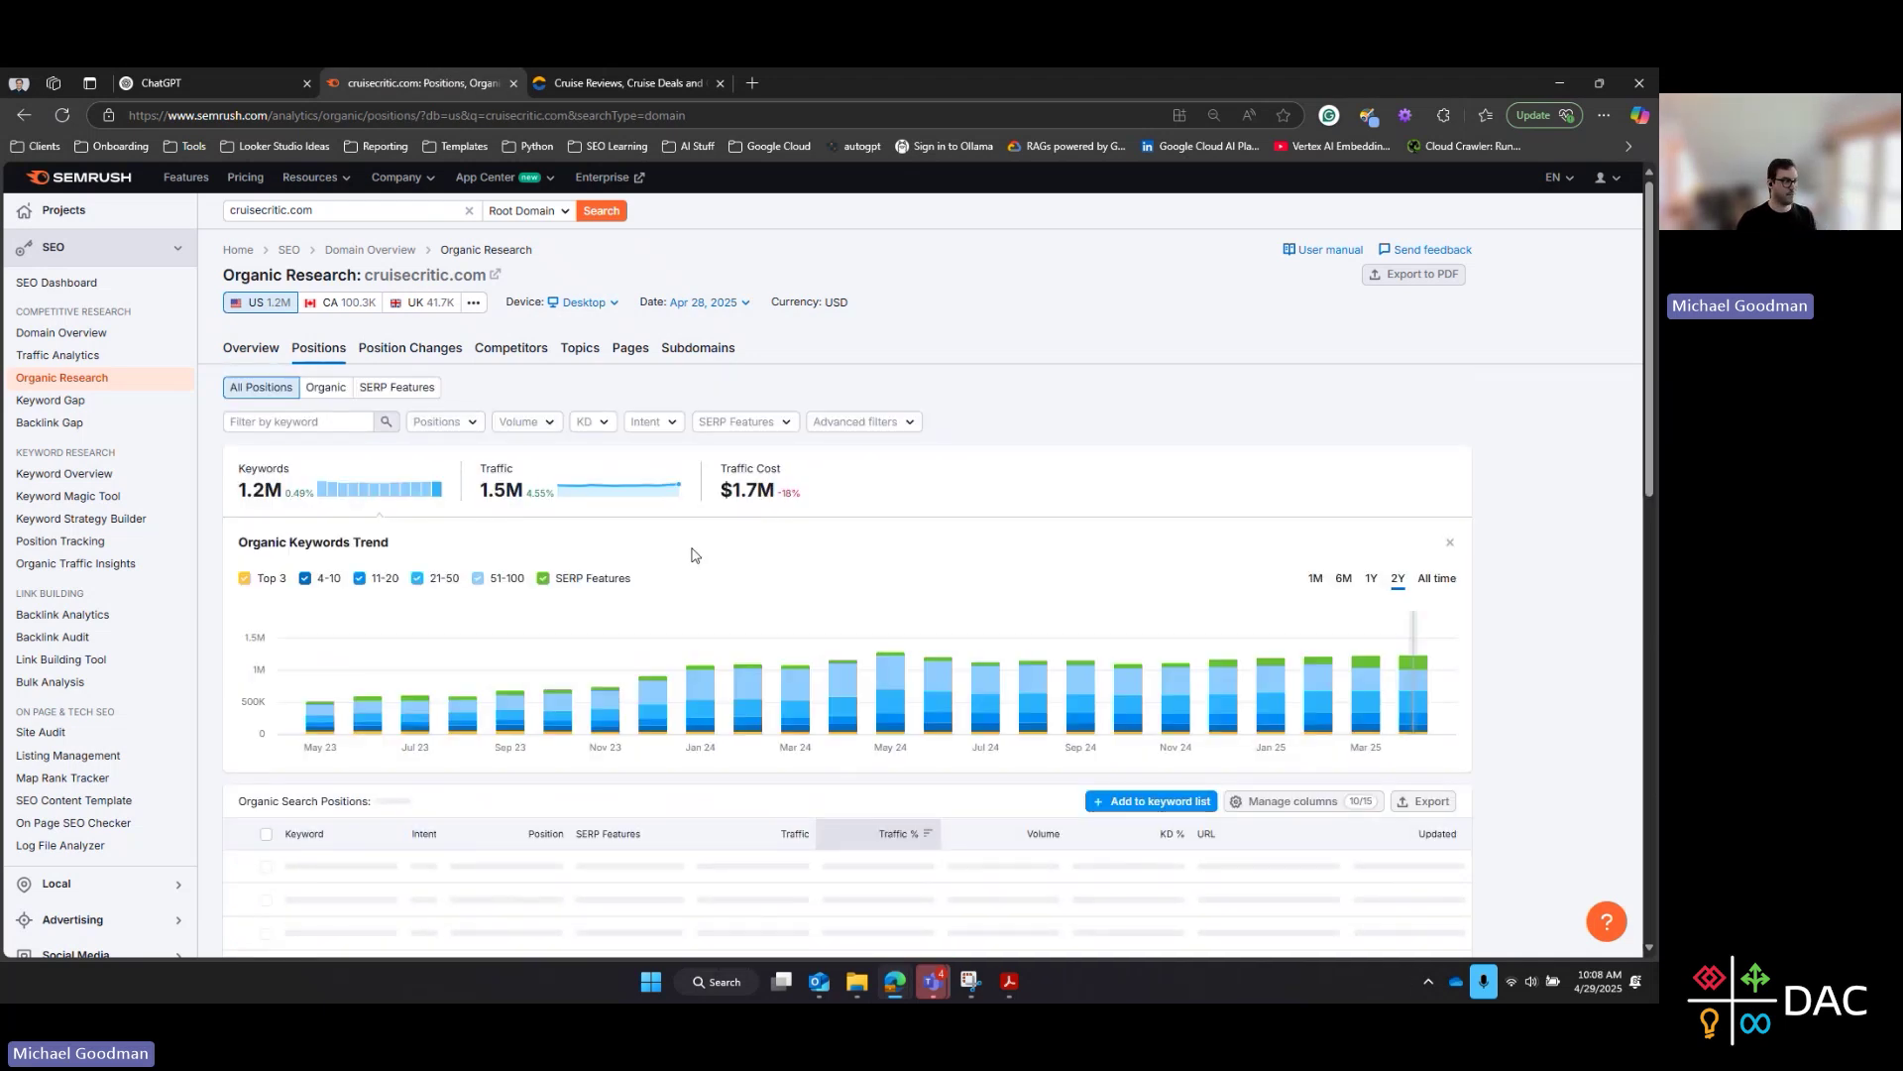
Filter the organic positions by SERP feature to keywords with an AI Overview in which the domain doesn't rank
left_click(779, 428)
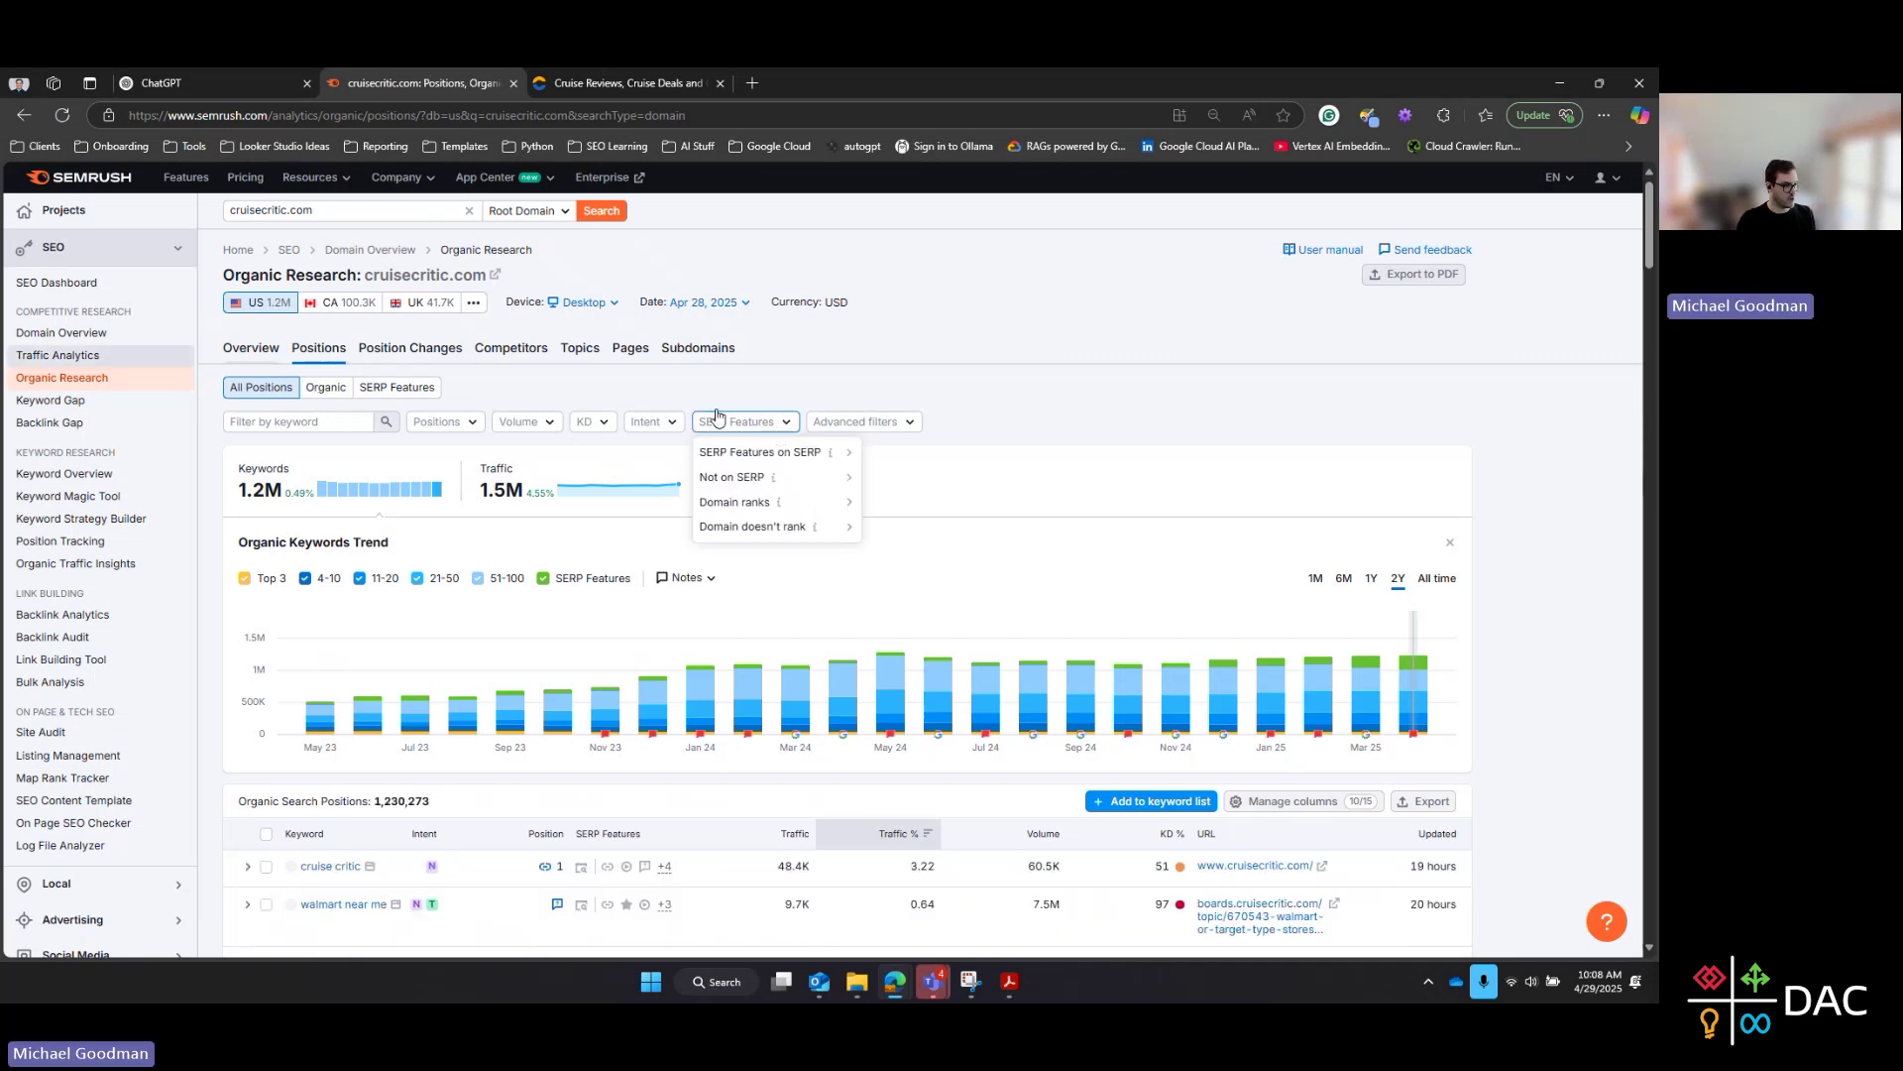
mouse_move(756, 455)
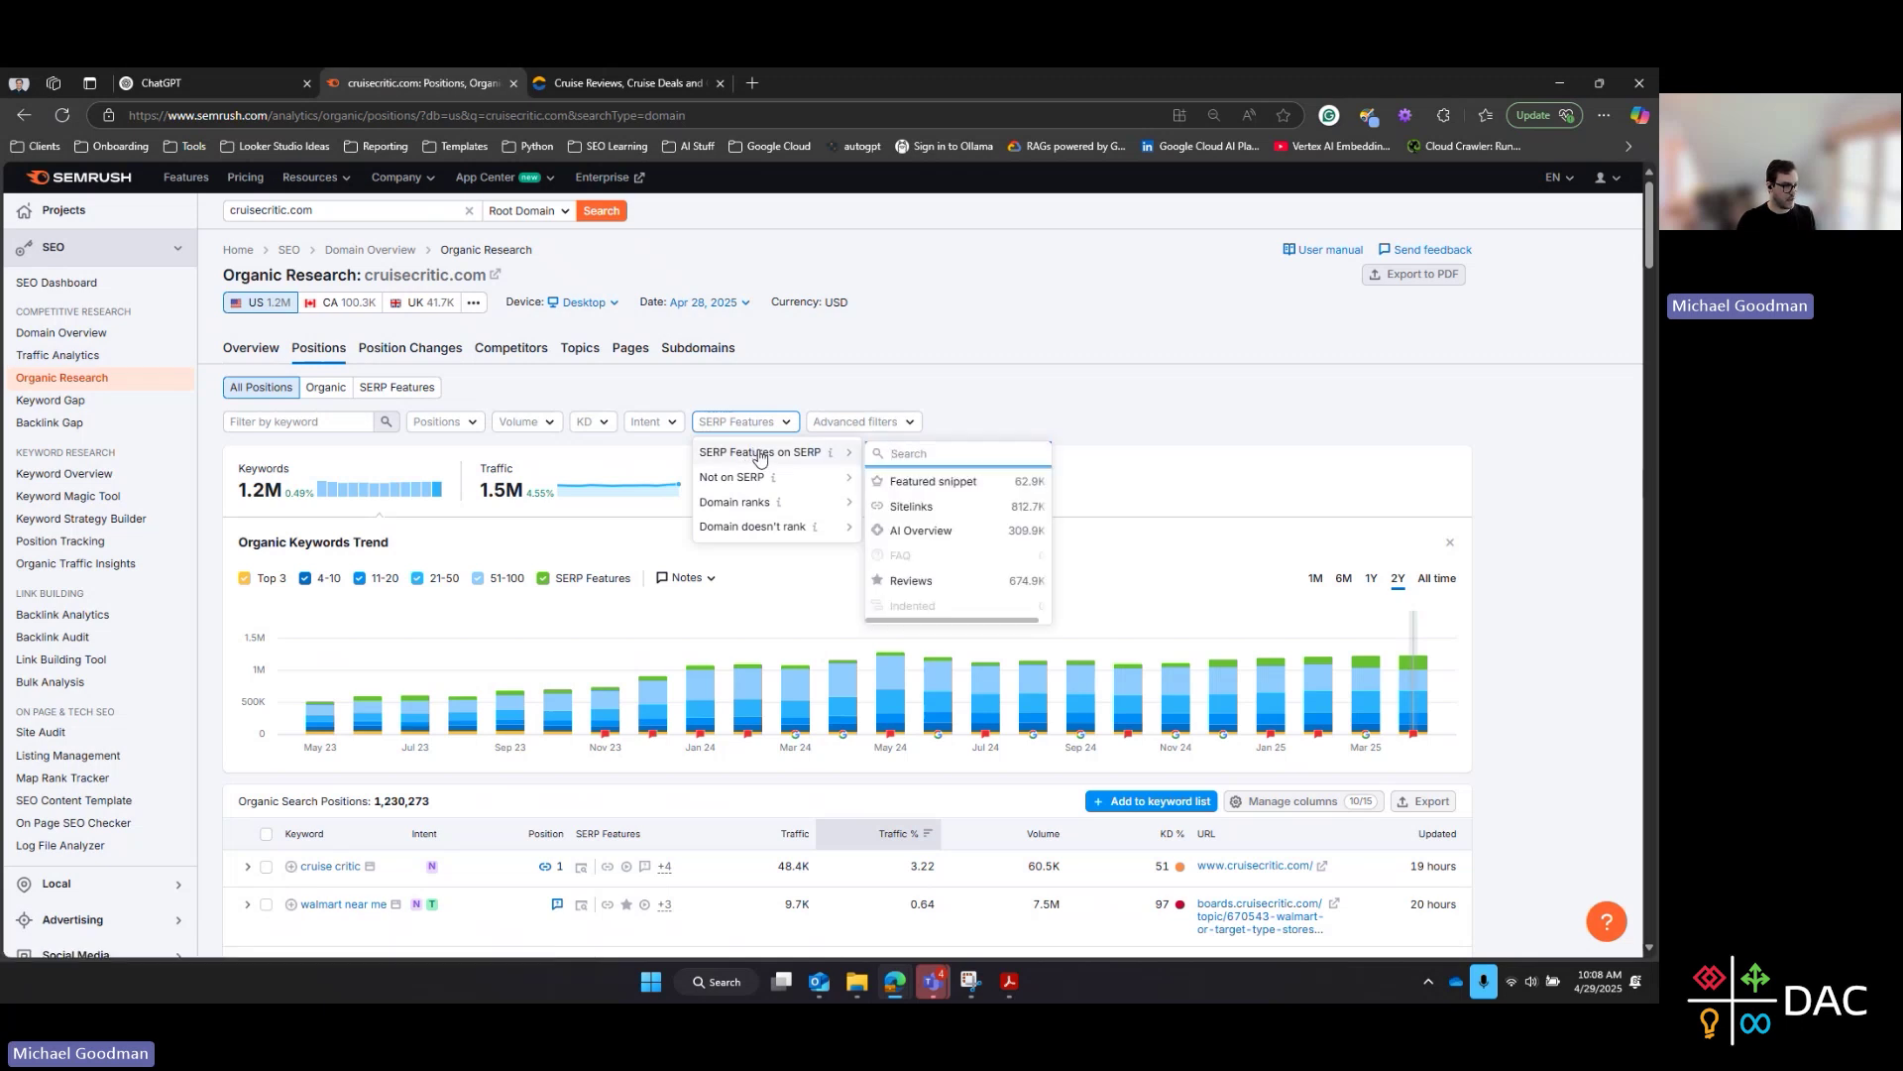
mouse_move(761, 506)
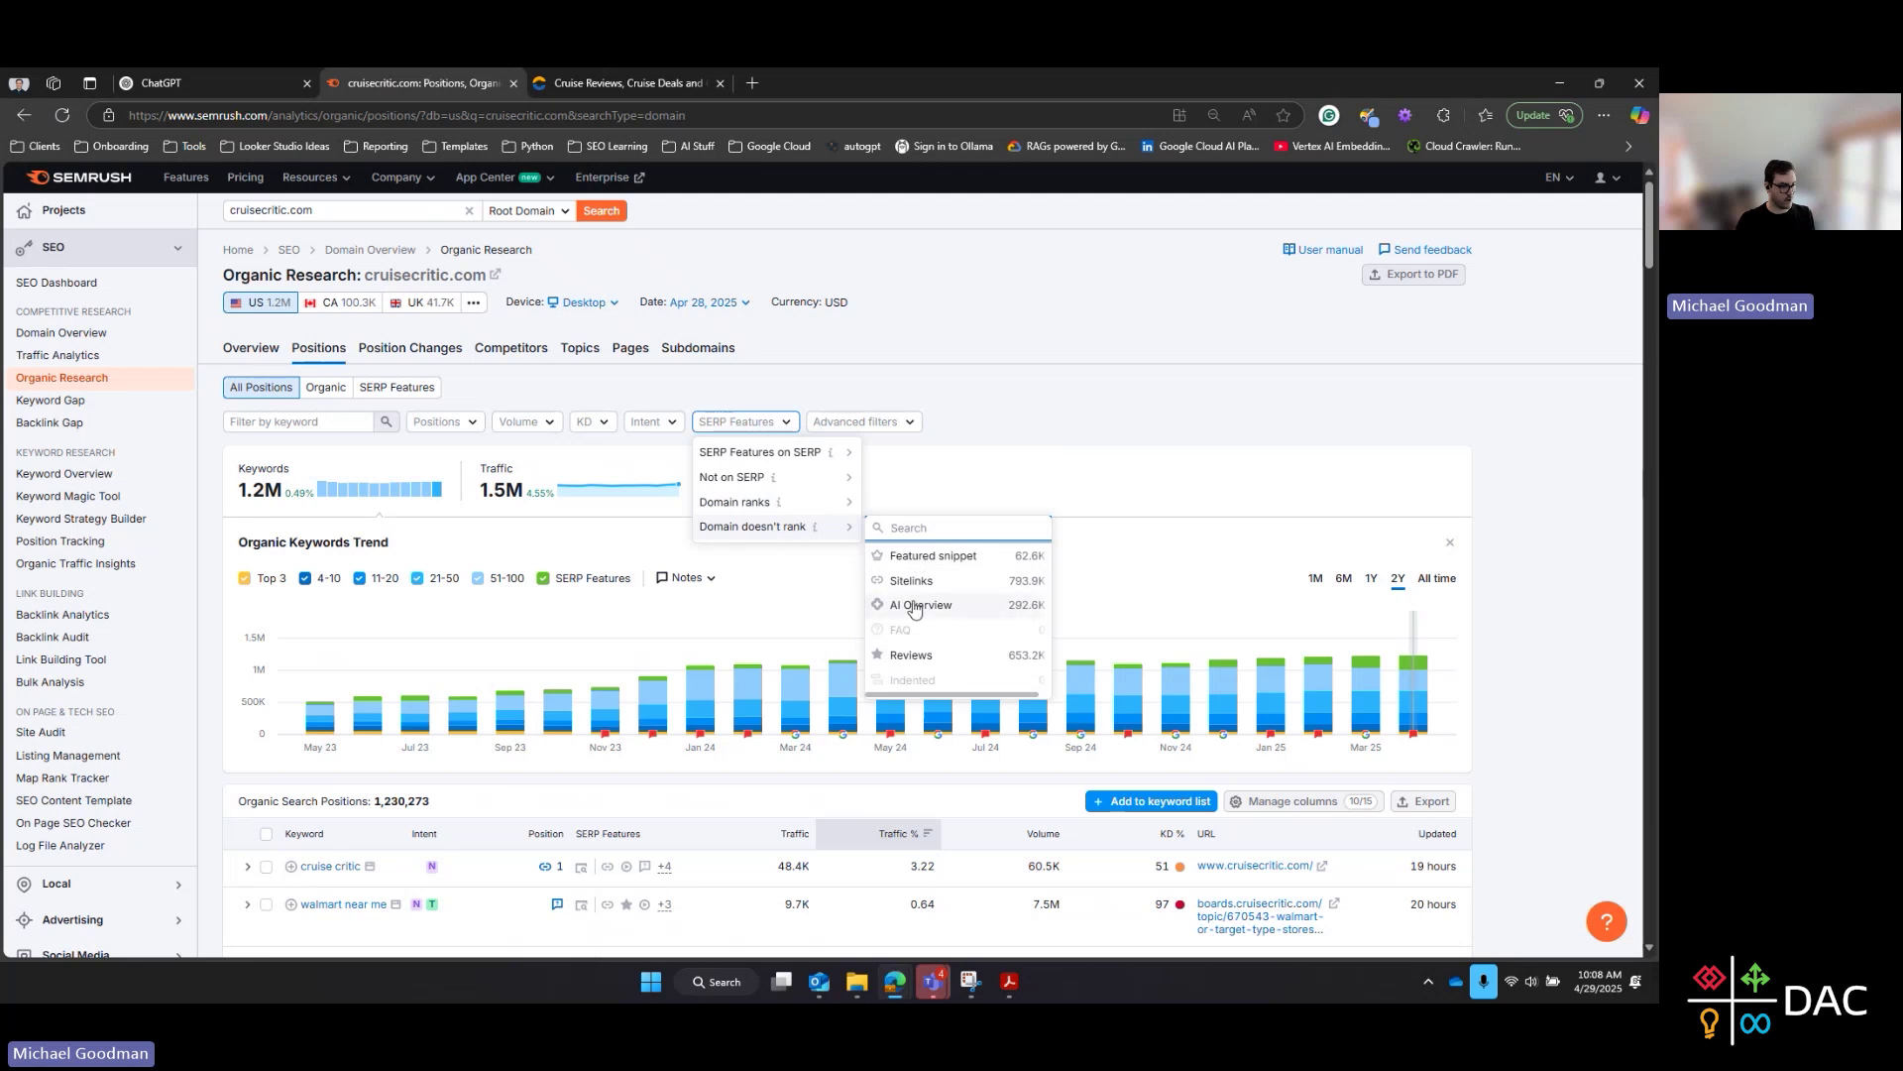
mouse_move(808, 530)
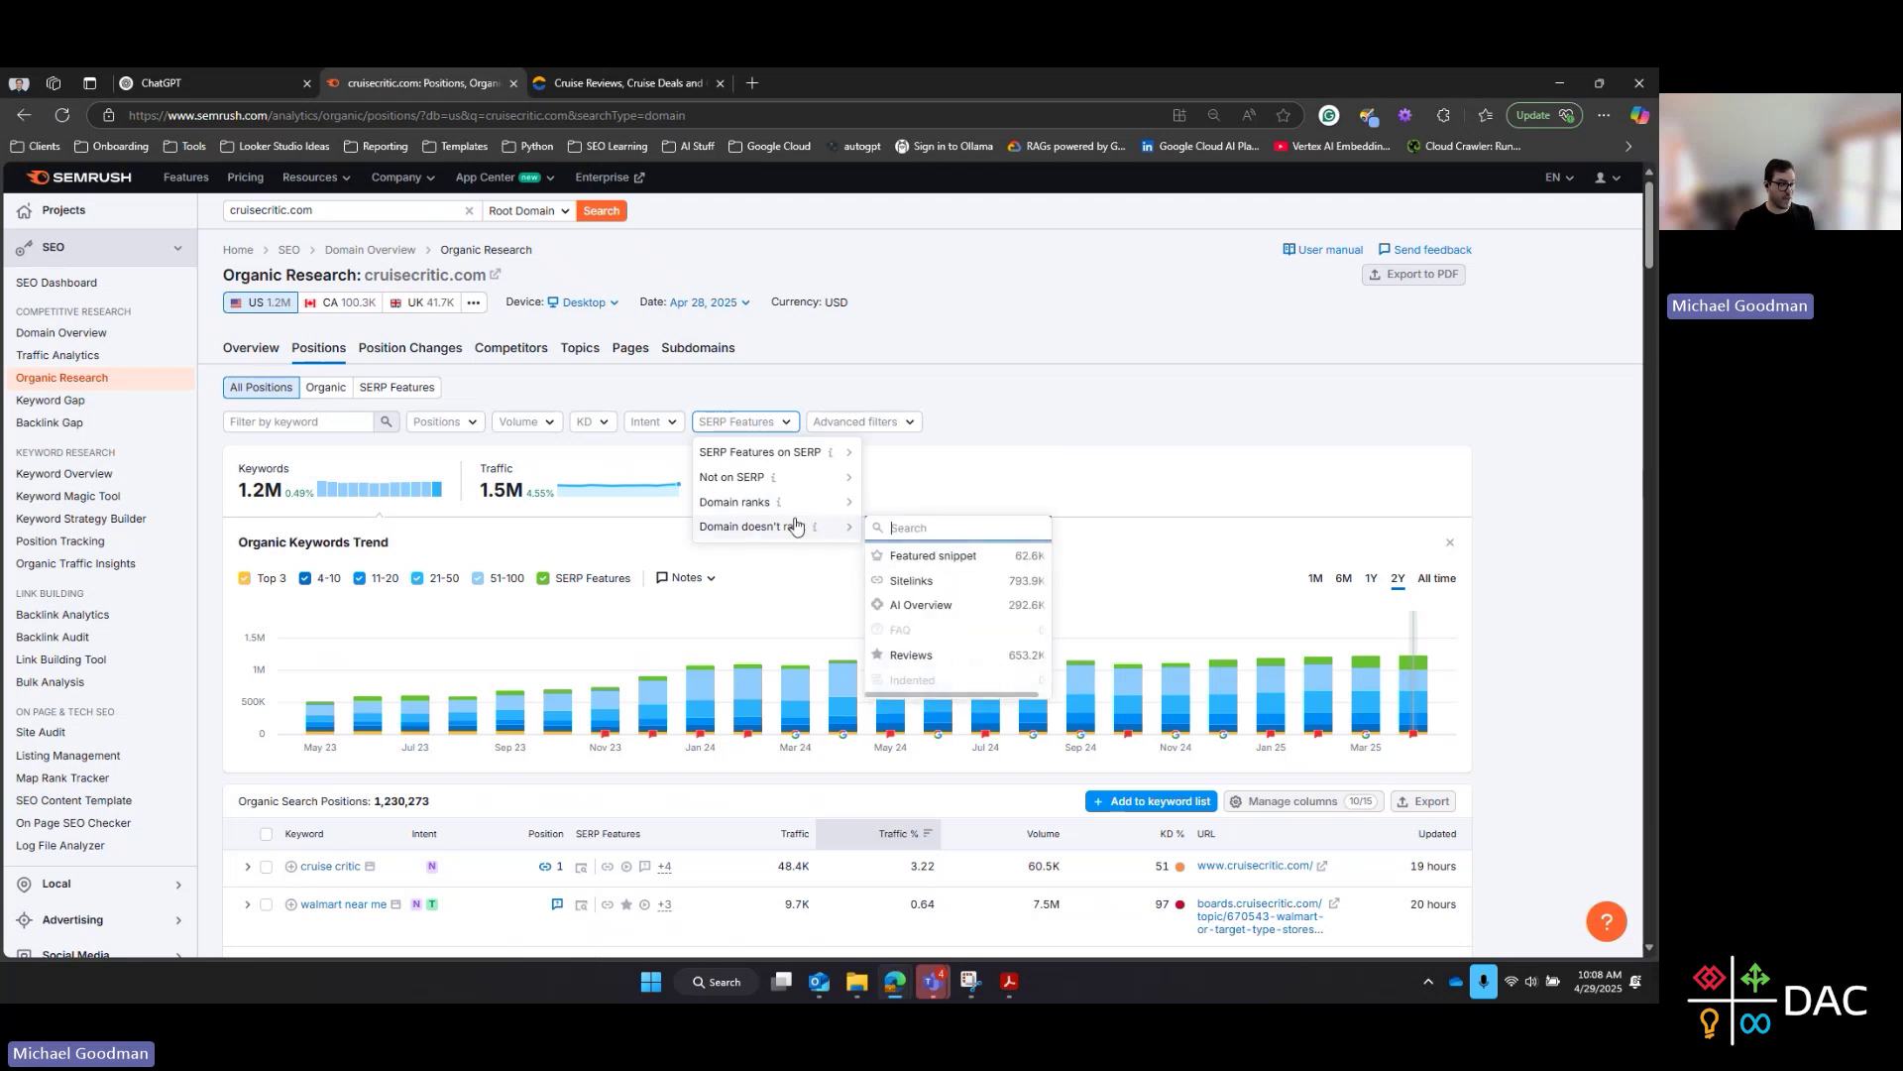
left_click(957, 618)
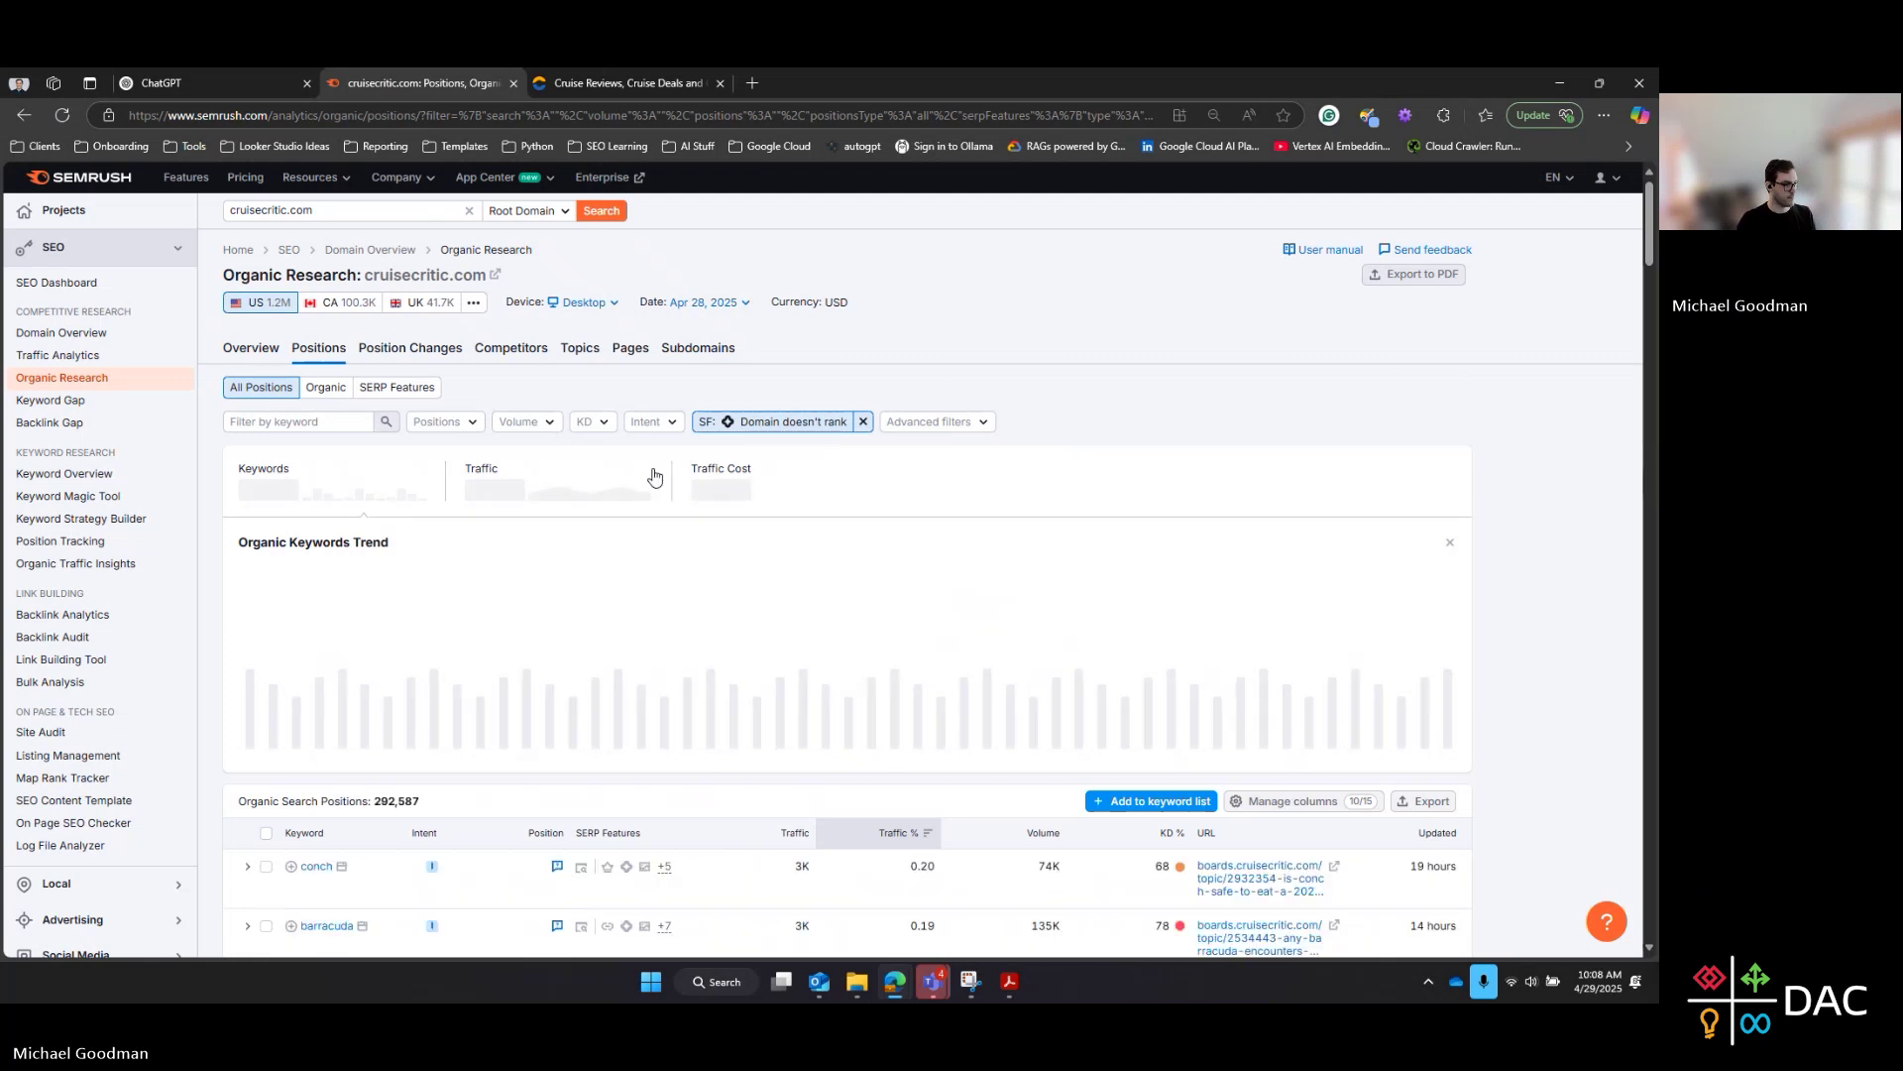
Export all of the filtered organic positions allowed by the limit as an Excel file
scroll(873, 476, "down", 3)
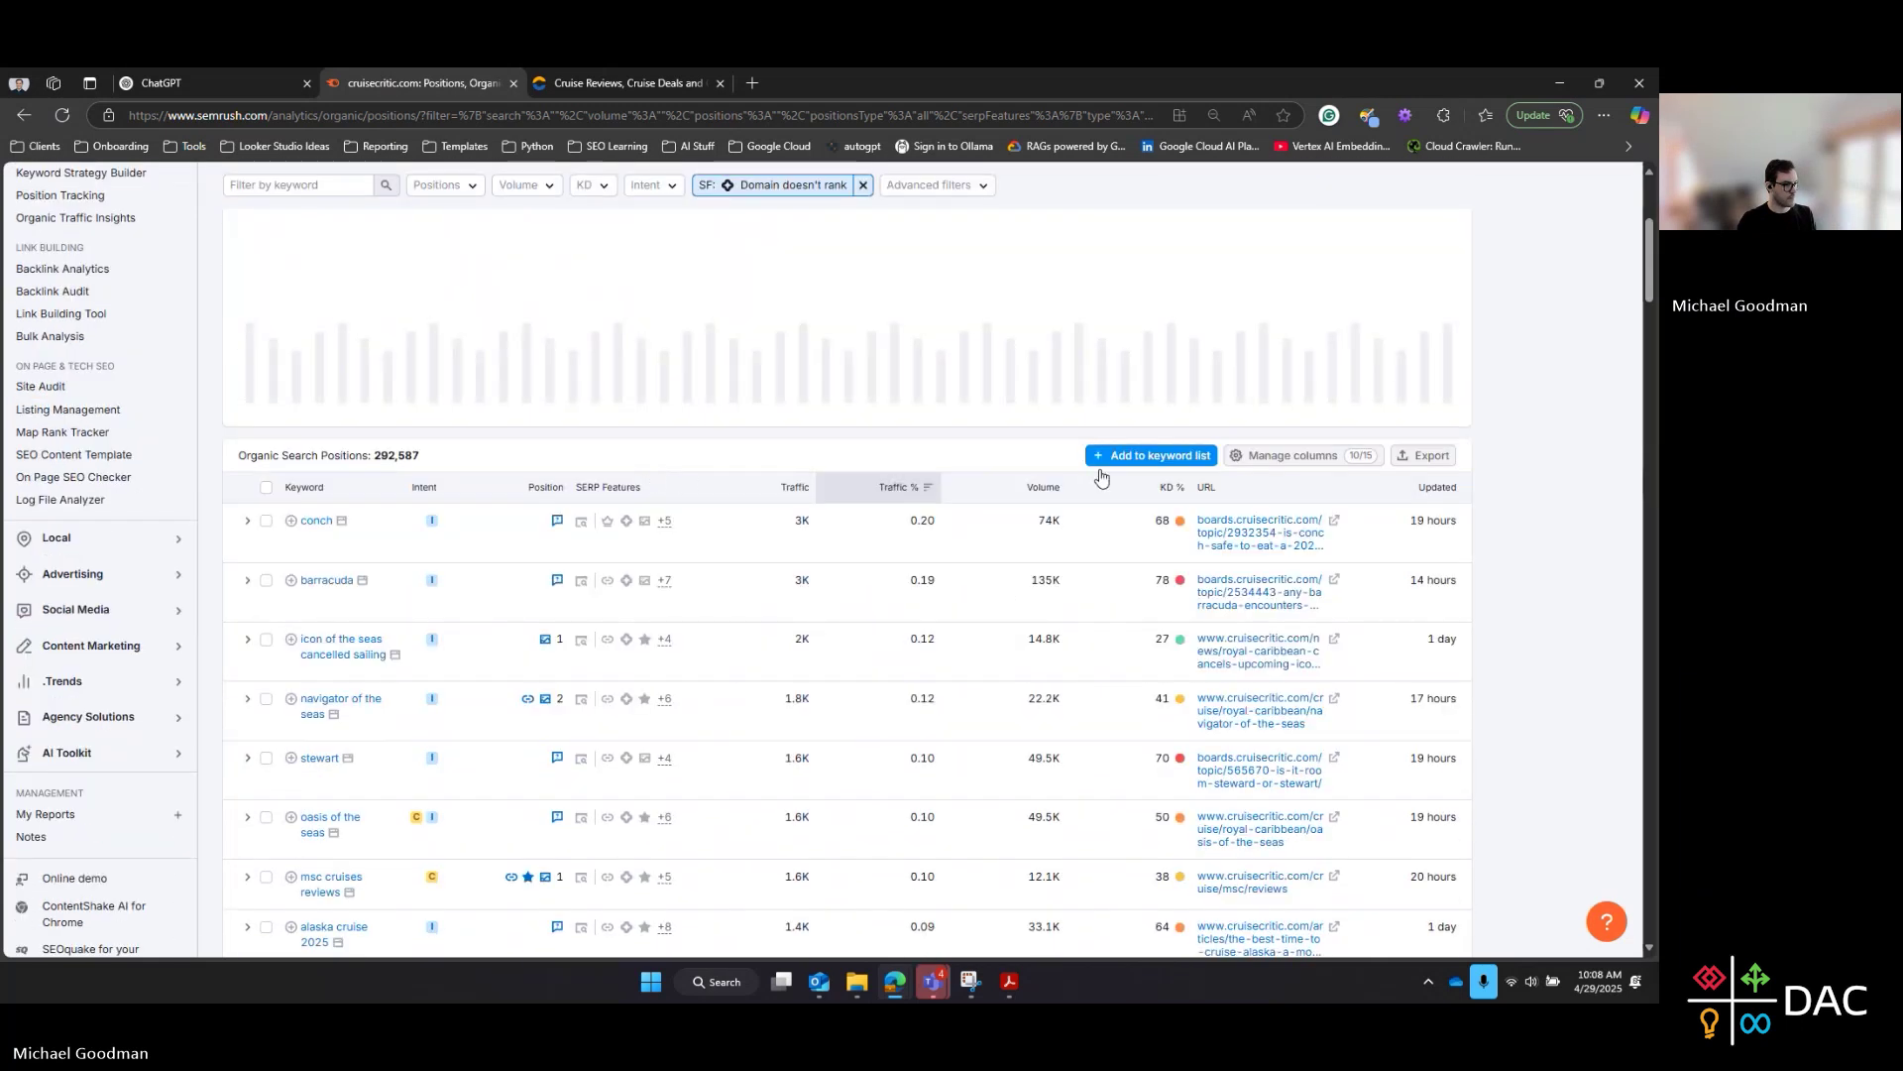
scroll(1098, 477, "up", 3)
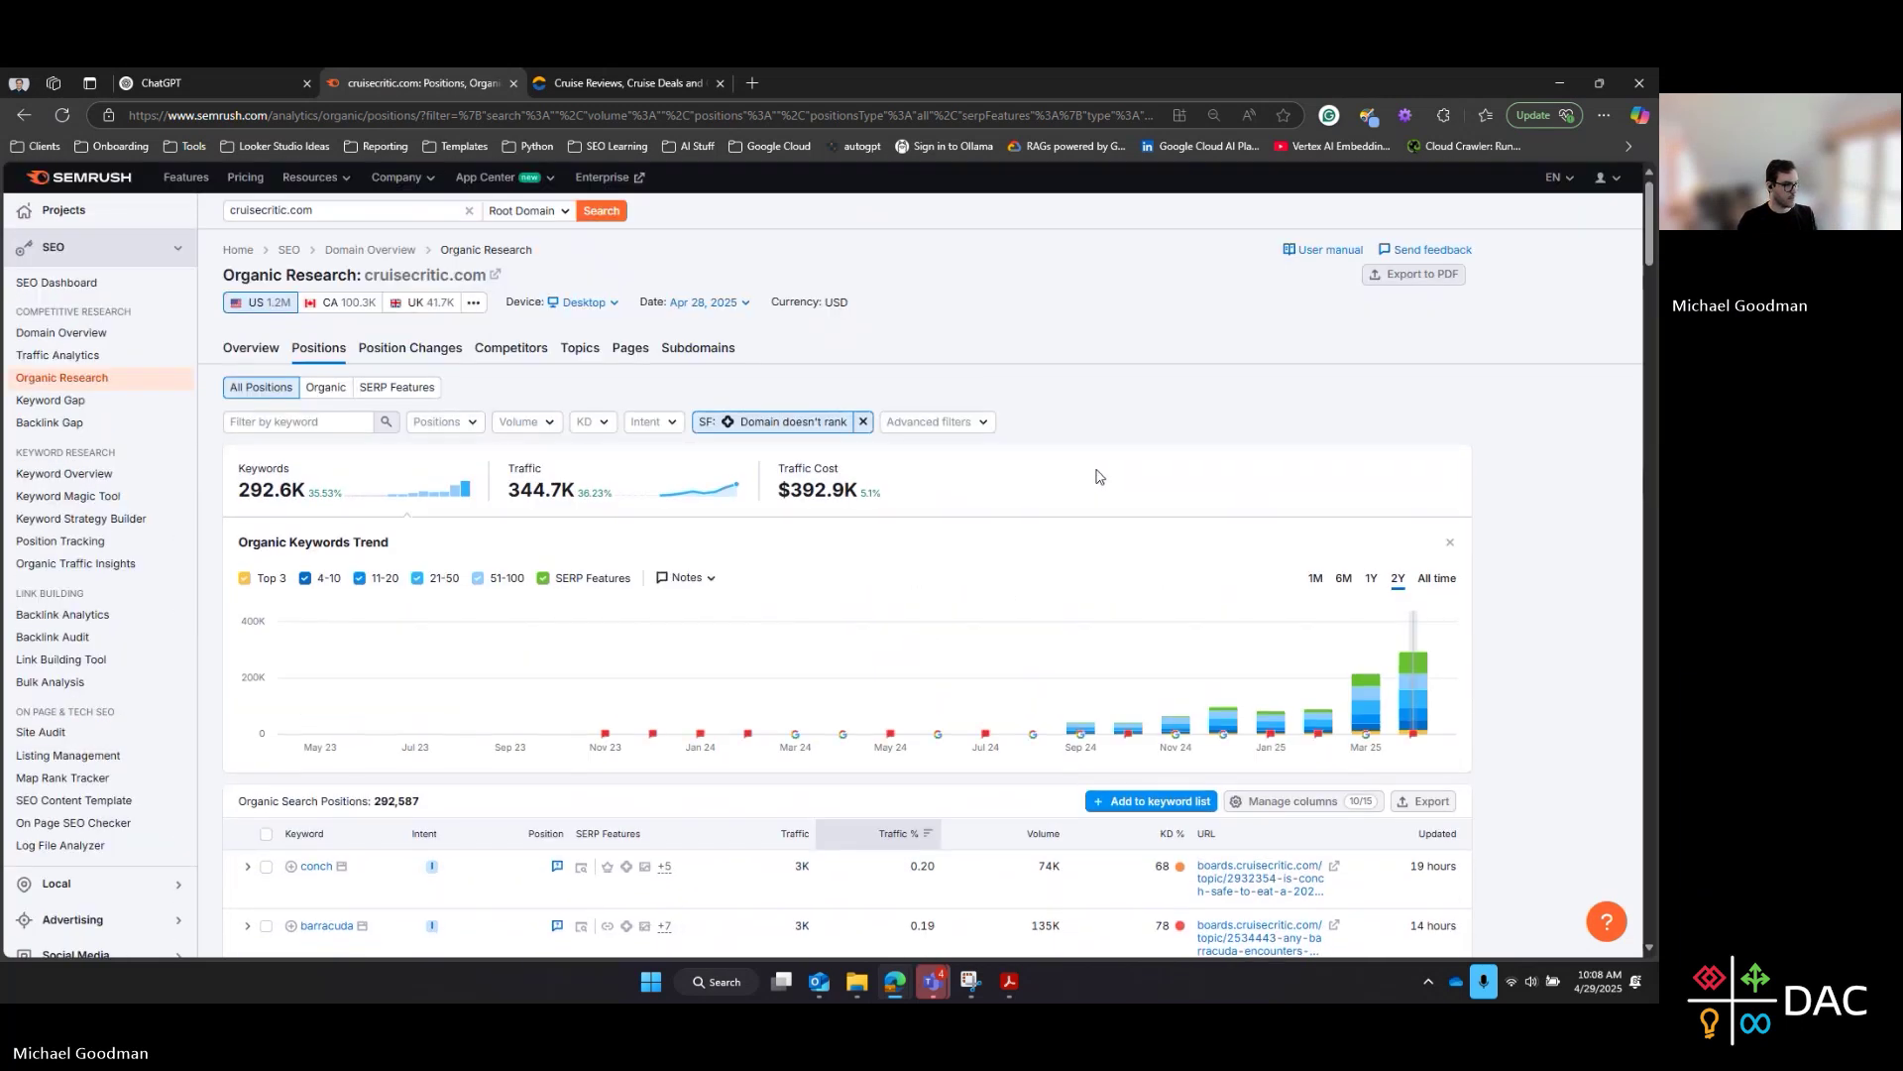
scroll(1098, 477, "down", 3)
left_click(1427, 544)
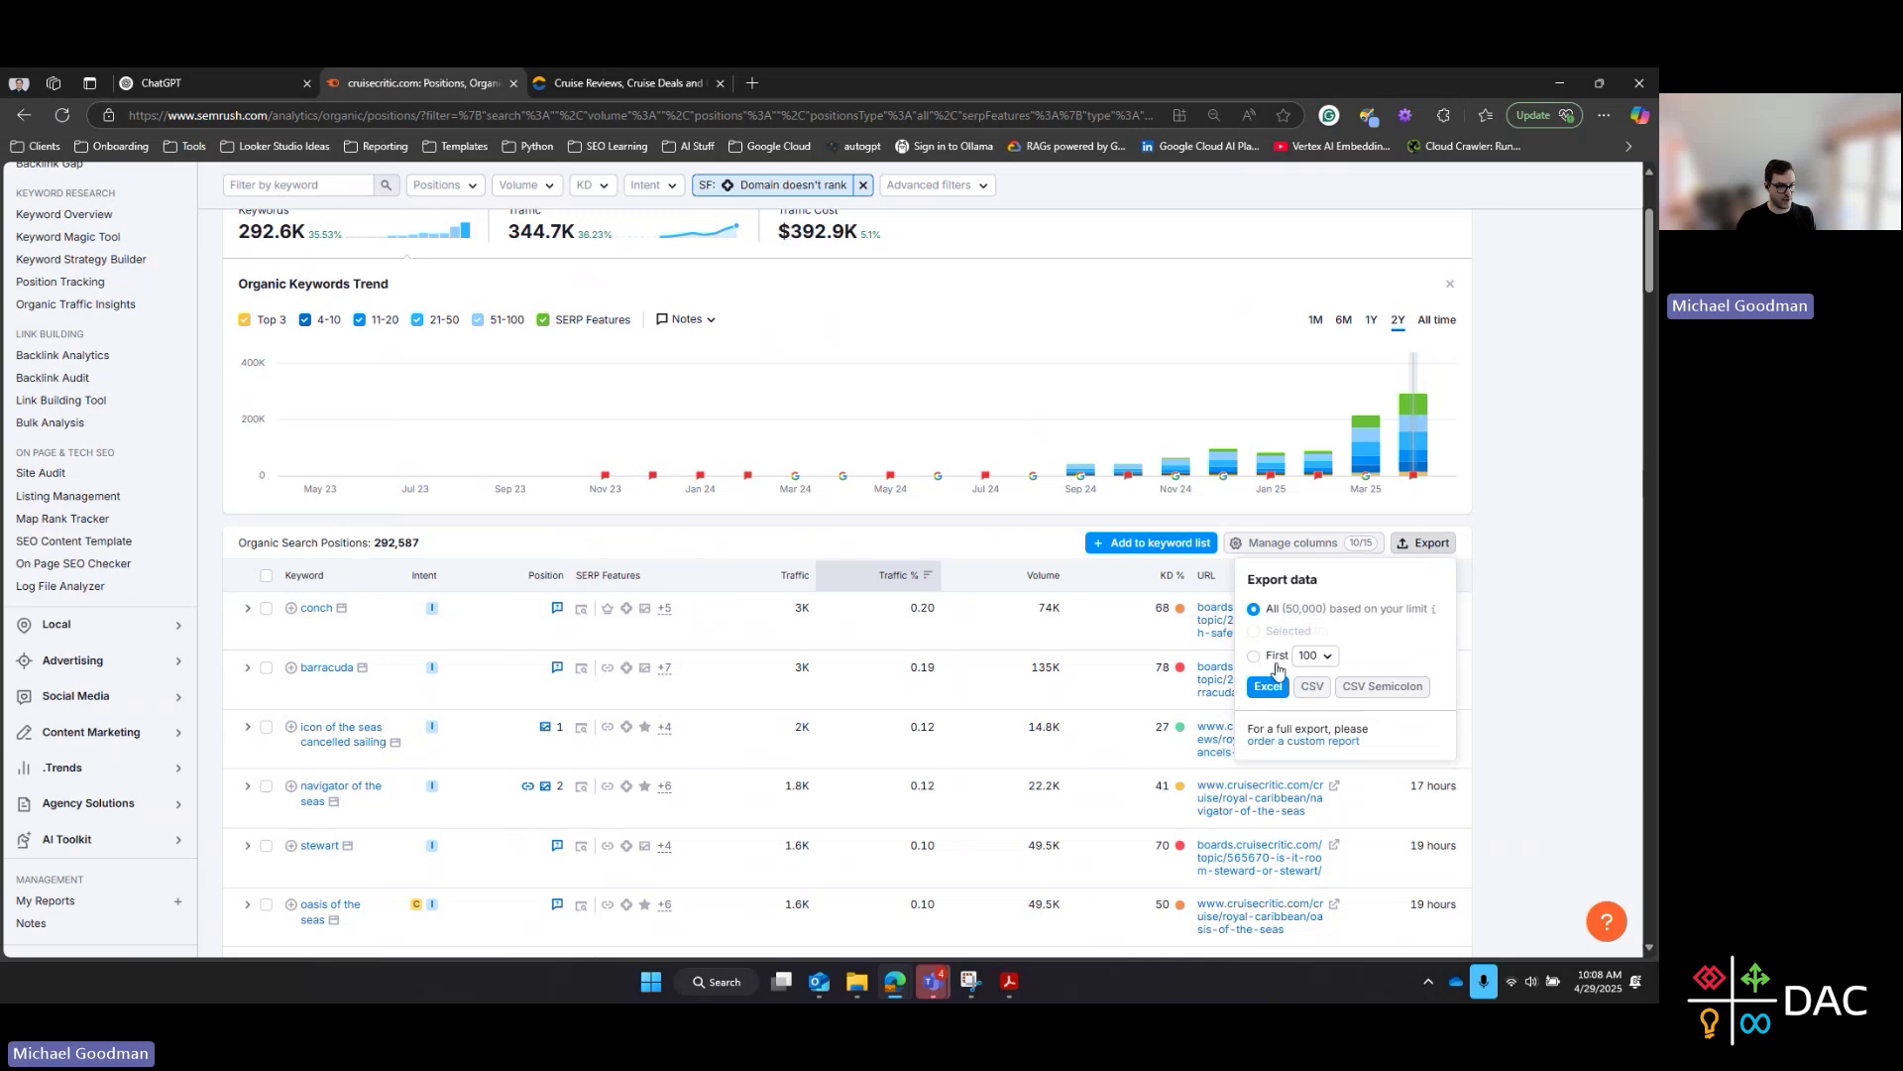
left_click(1310, 656)
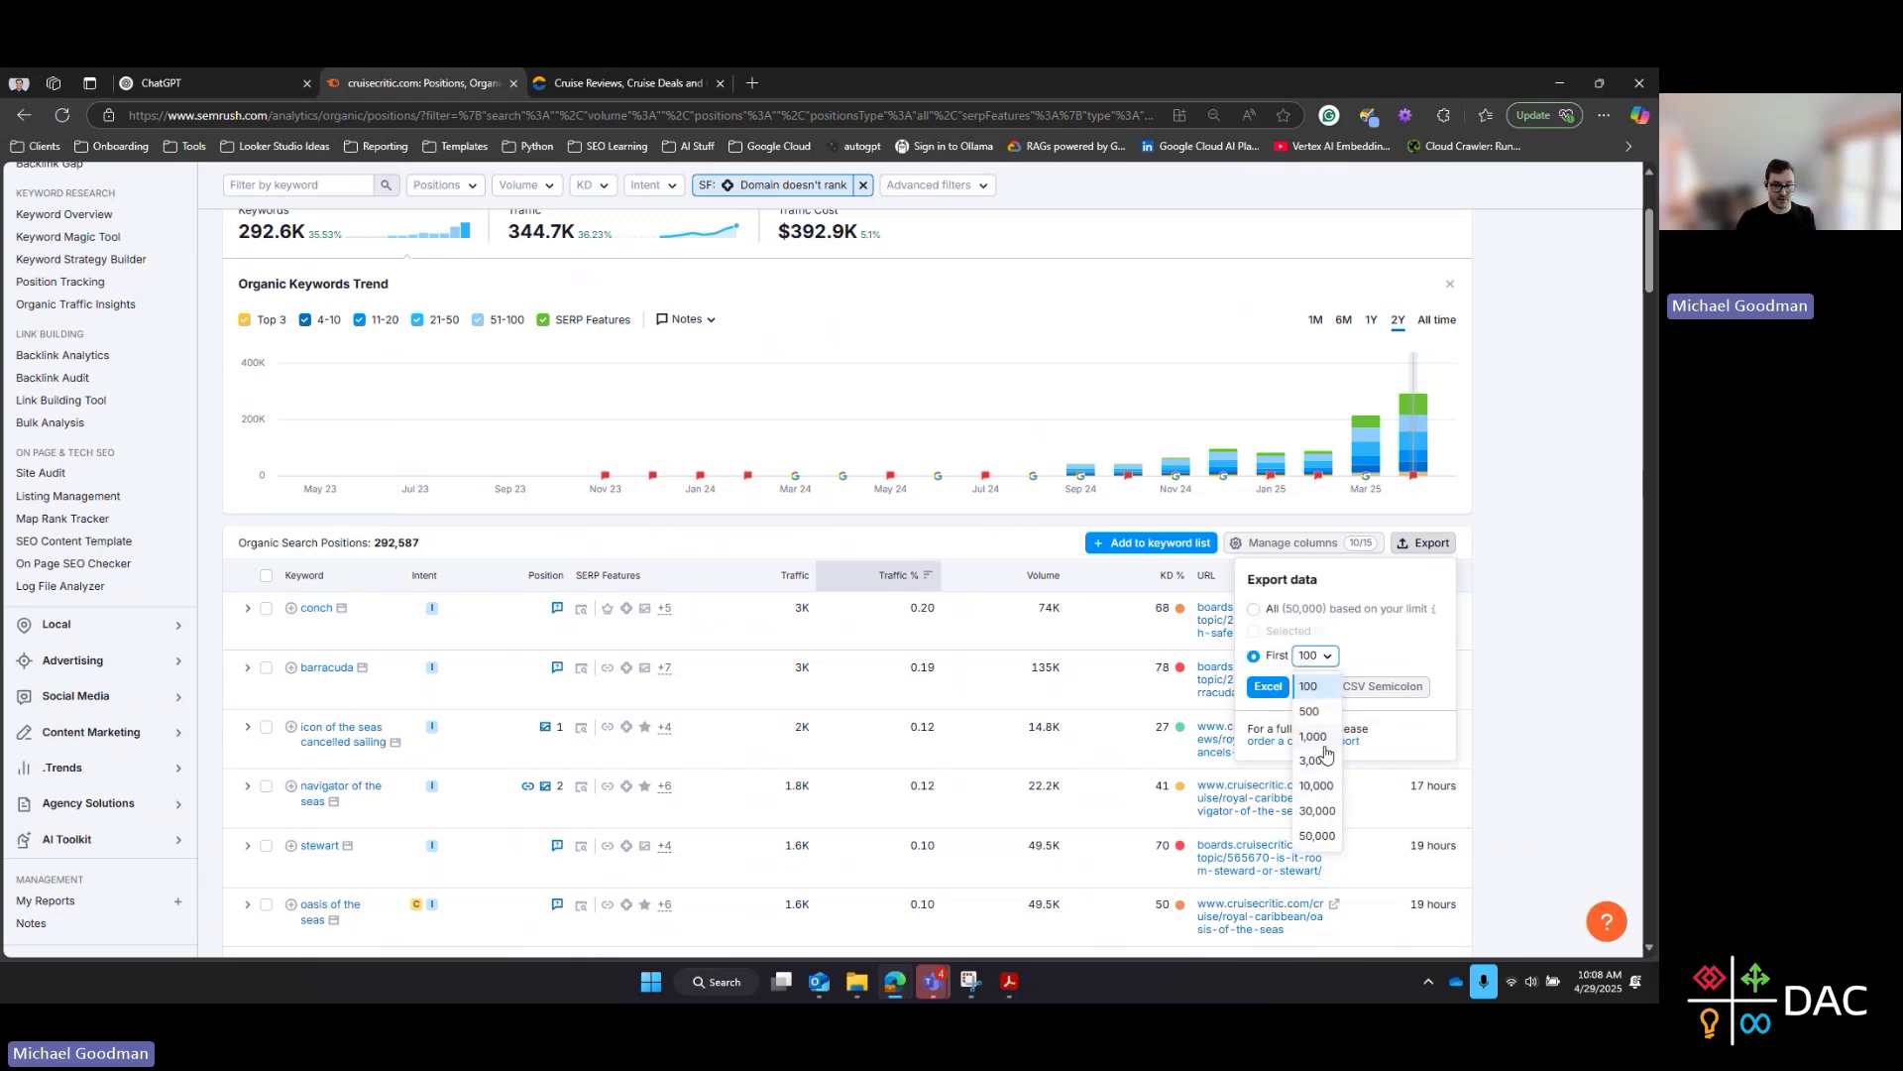
left_click(1254, 608)
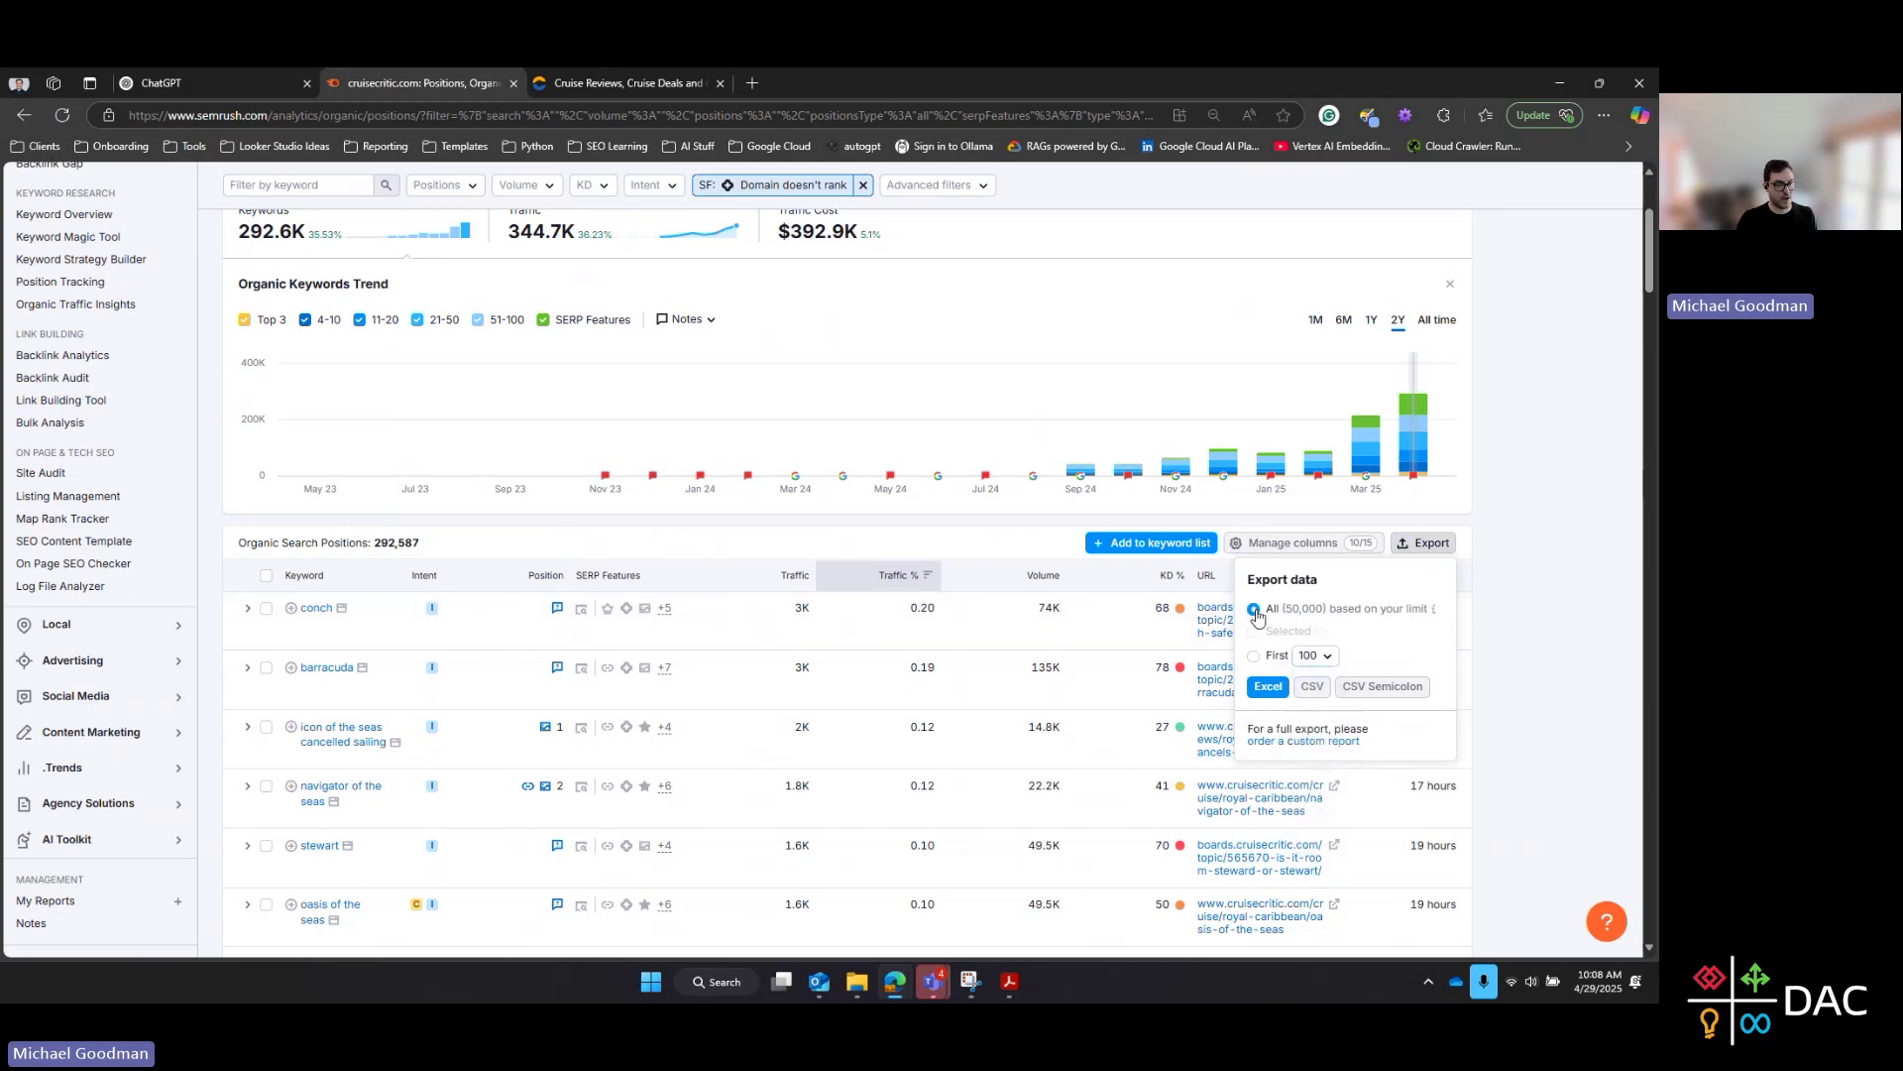
left_click(1271, 689)
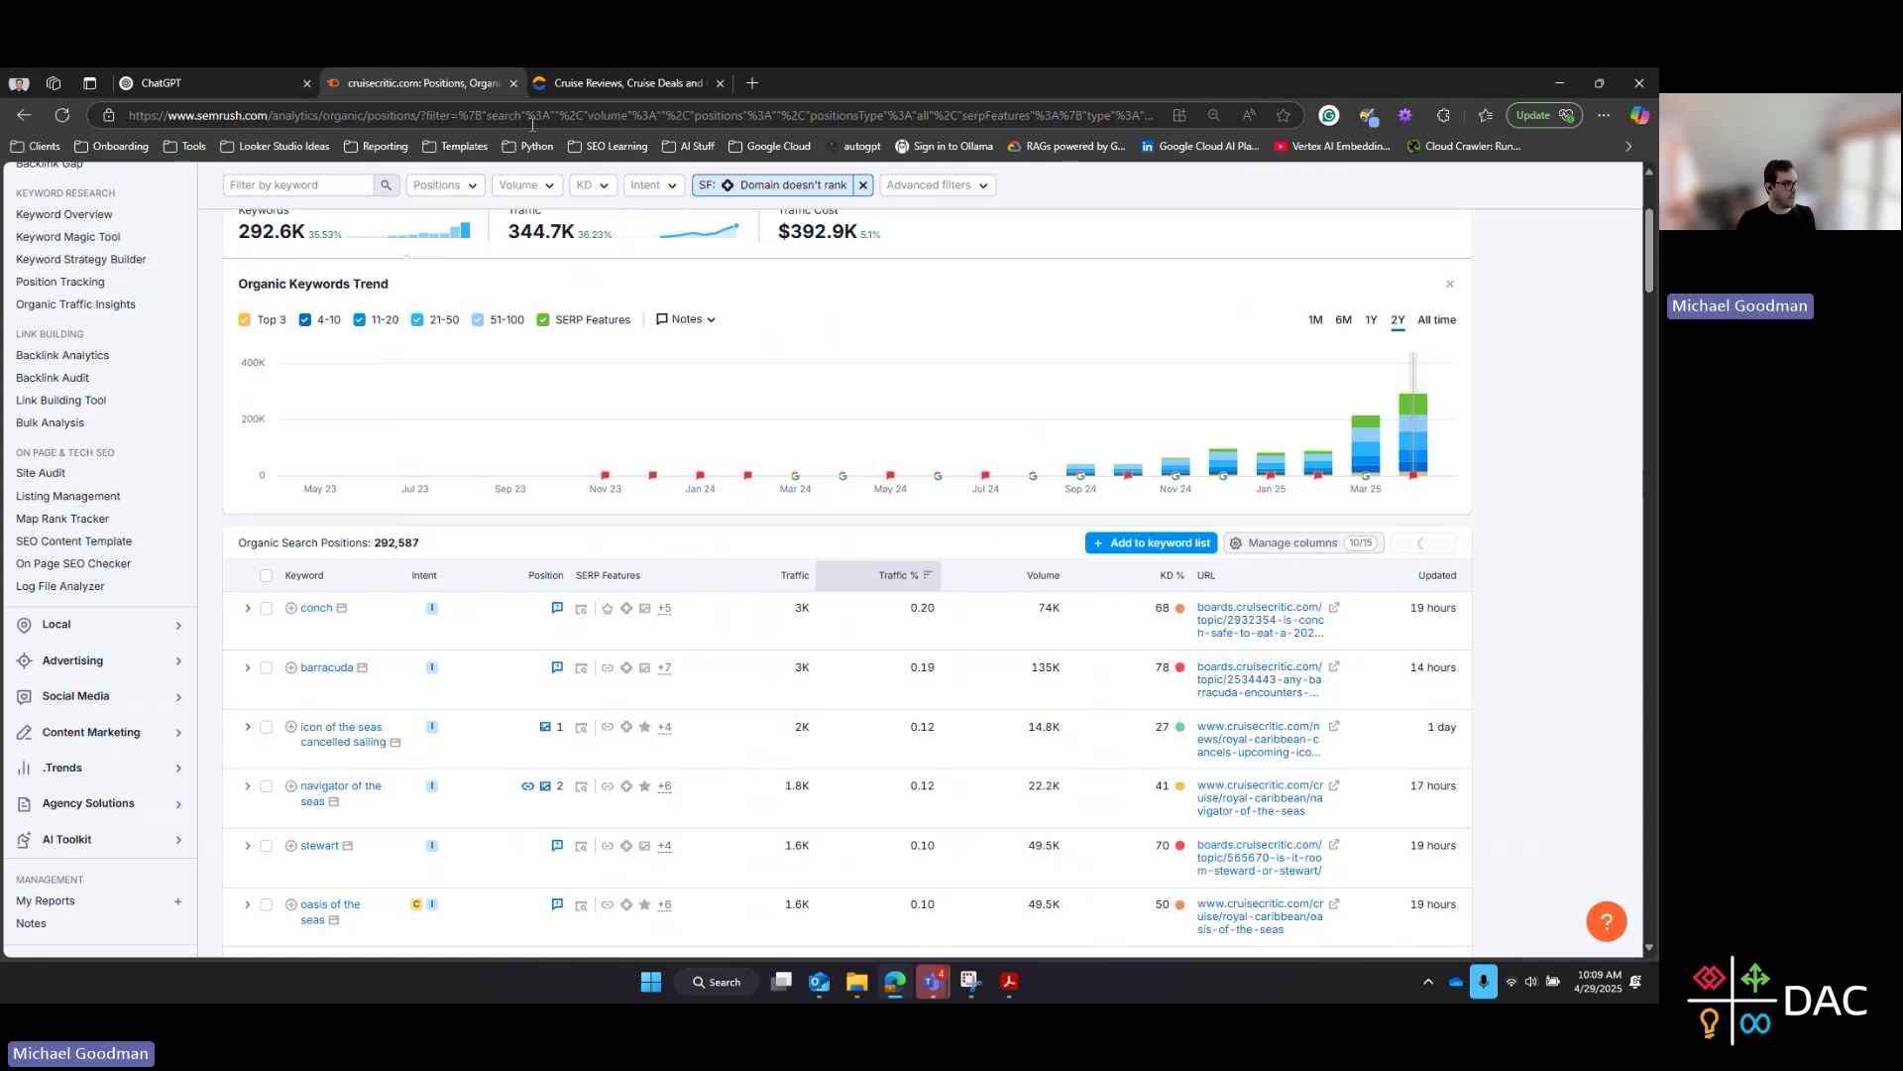
Switch to ChatGPT and enter the prepared prompt for analyzing Cruise Critic's organic keyword performance from a SEMrush export
left_click(238, 83)
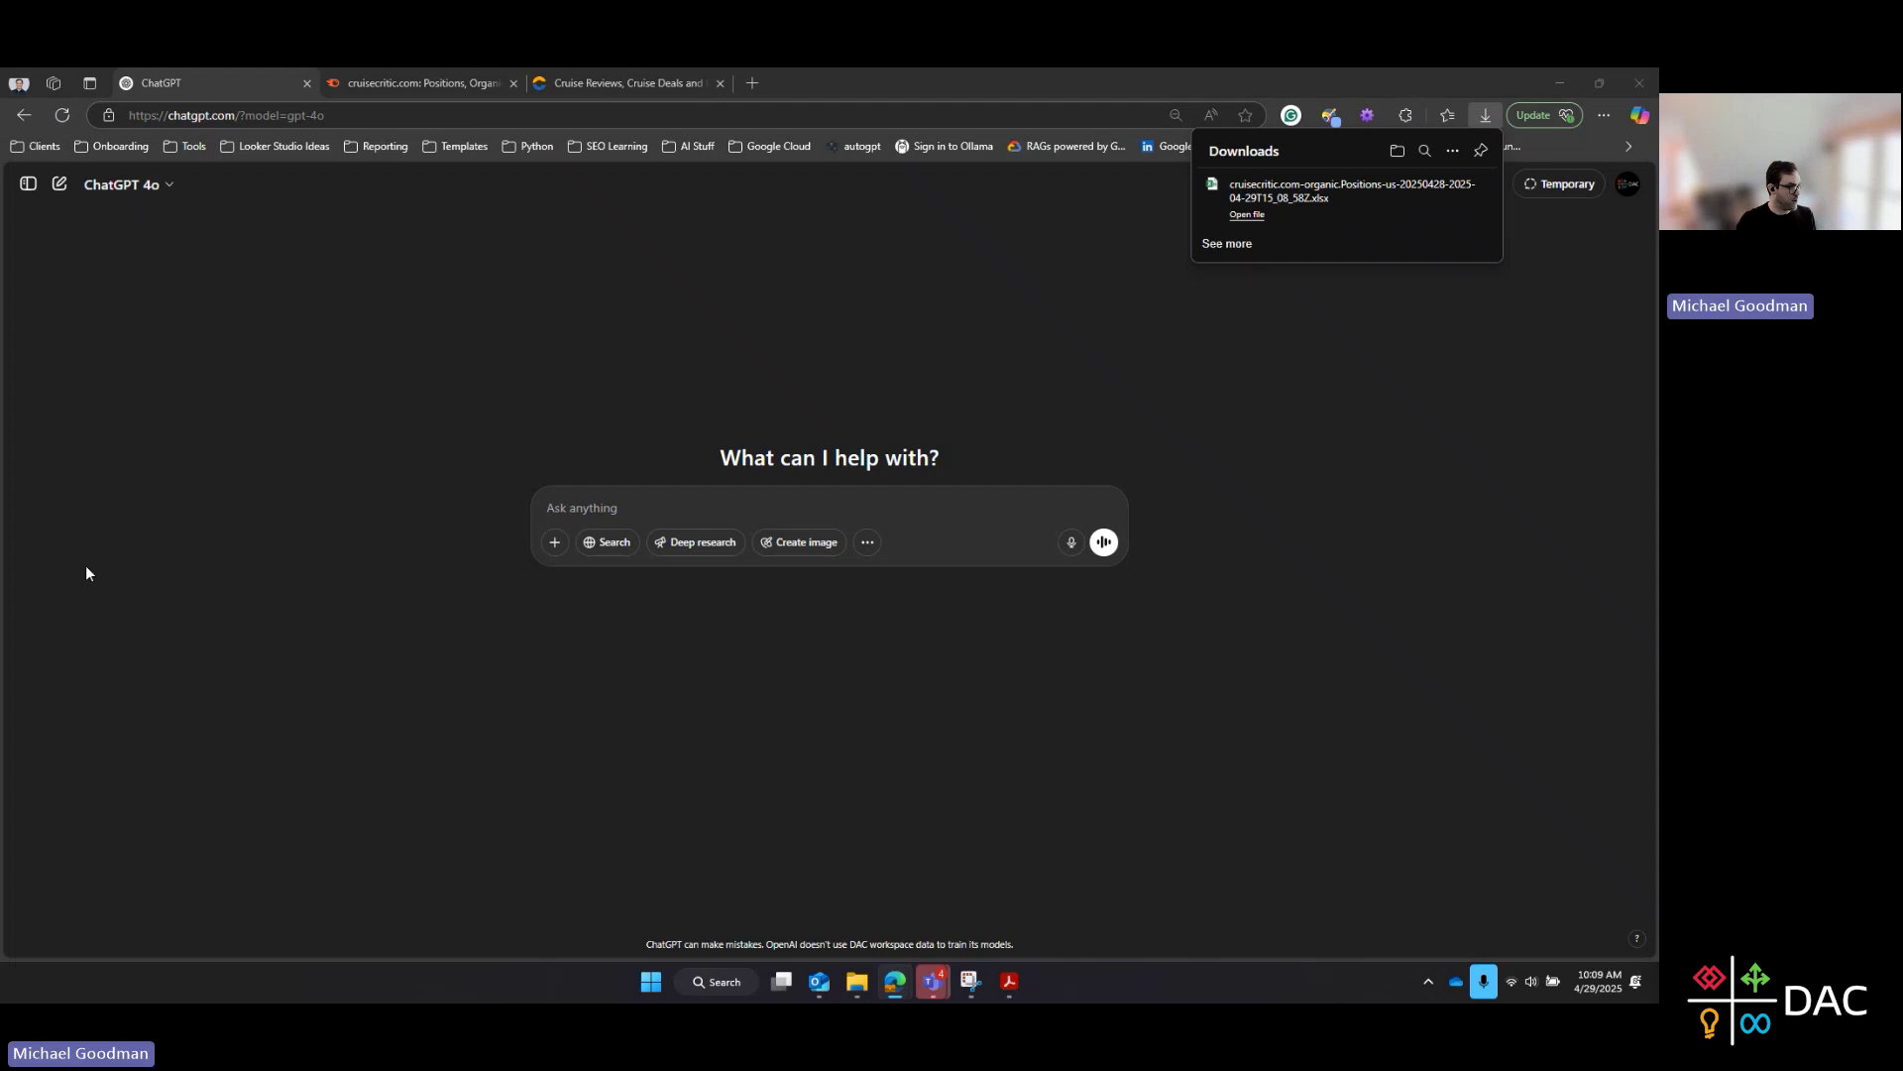
left_click(1018, 981)
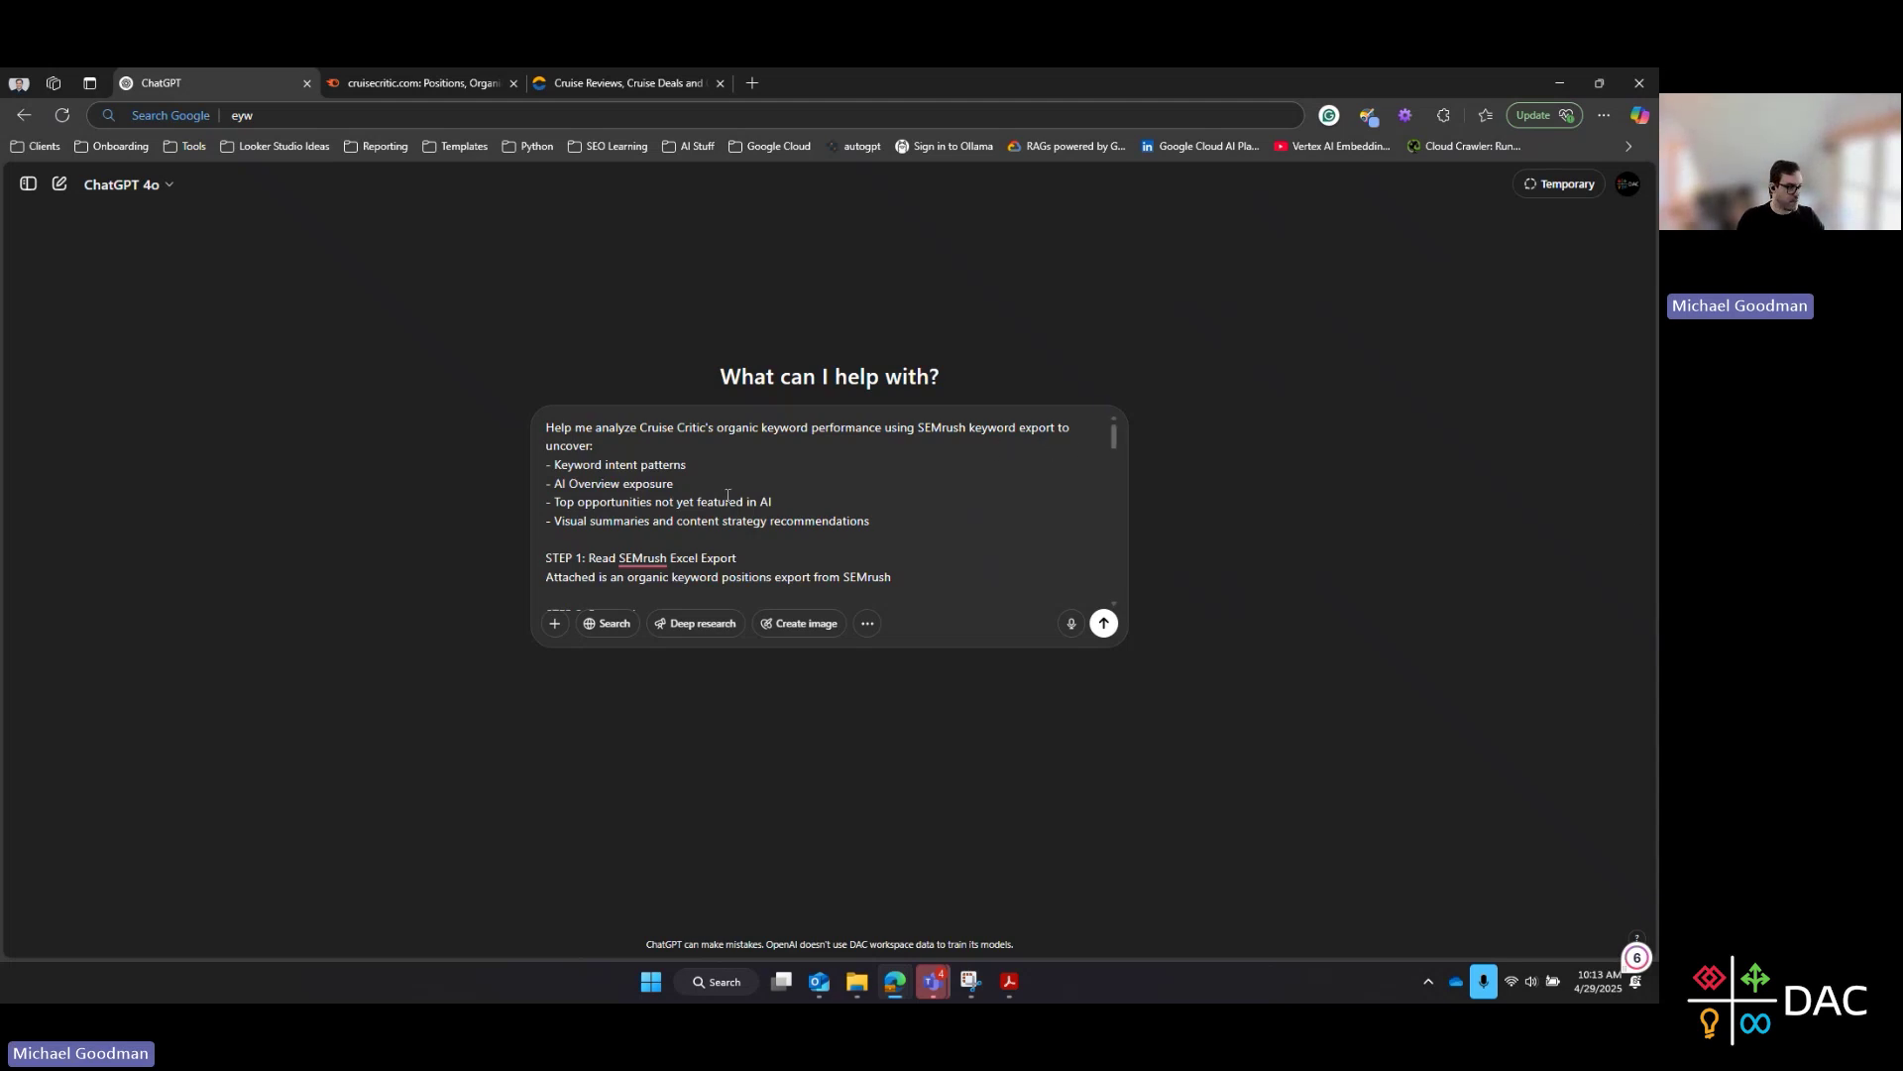
Review the prompt's instructions, from the Cruise Critic introduction through column interpretation, broad intent grouping and AI Overview detection
scroll(636, 461, "down", 1)
scroll(636, 461, "up", 1)
left_click(609, 448)
left_click_drag(648, 433, 641, 429)
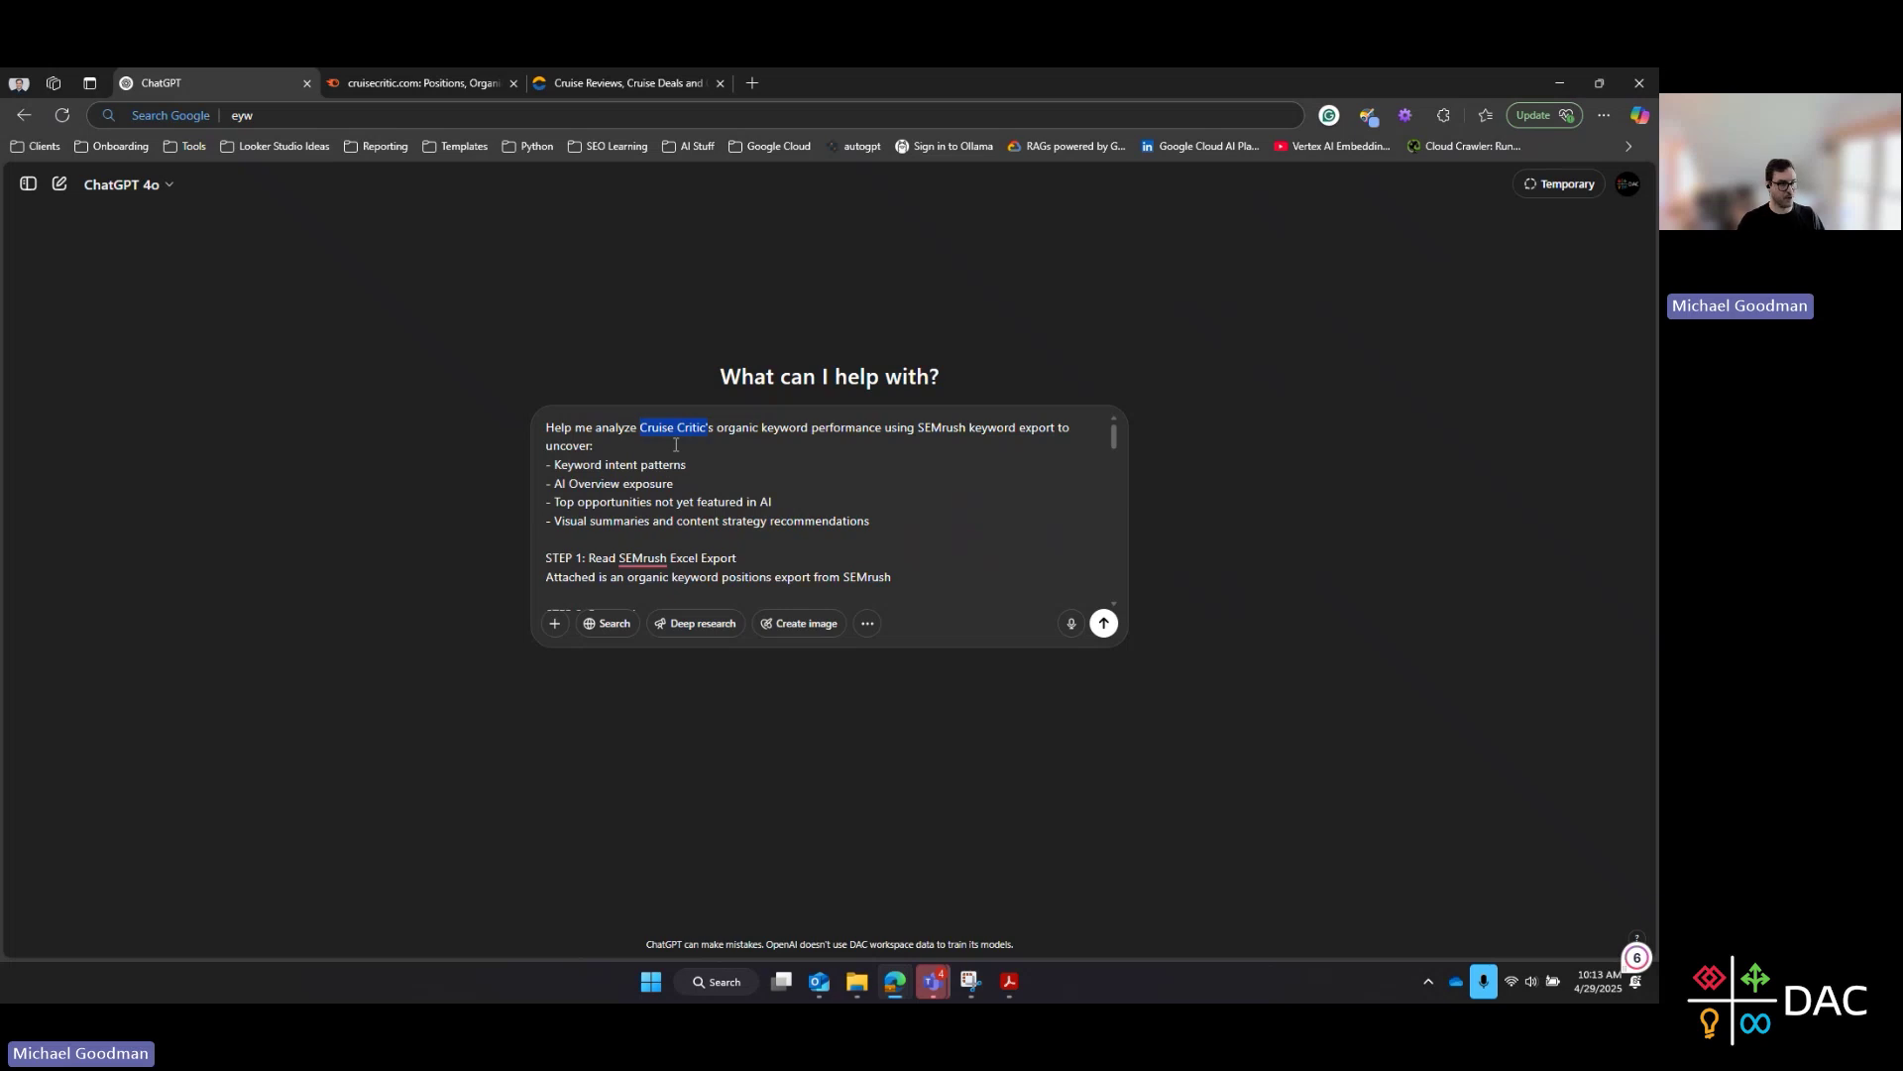
scroll(672, 466, "down", 3)
scroll(667, 490, "up", 1)
left_click_drag(631, 498, 545, 498)
scroll(722, 517, "down", 3)
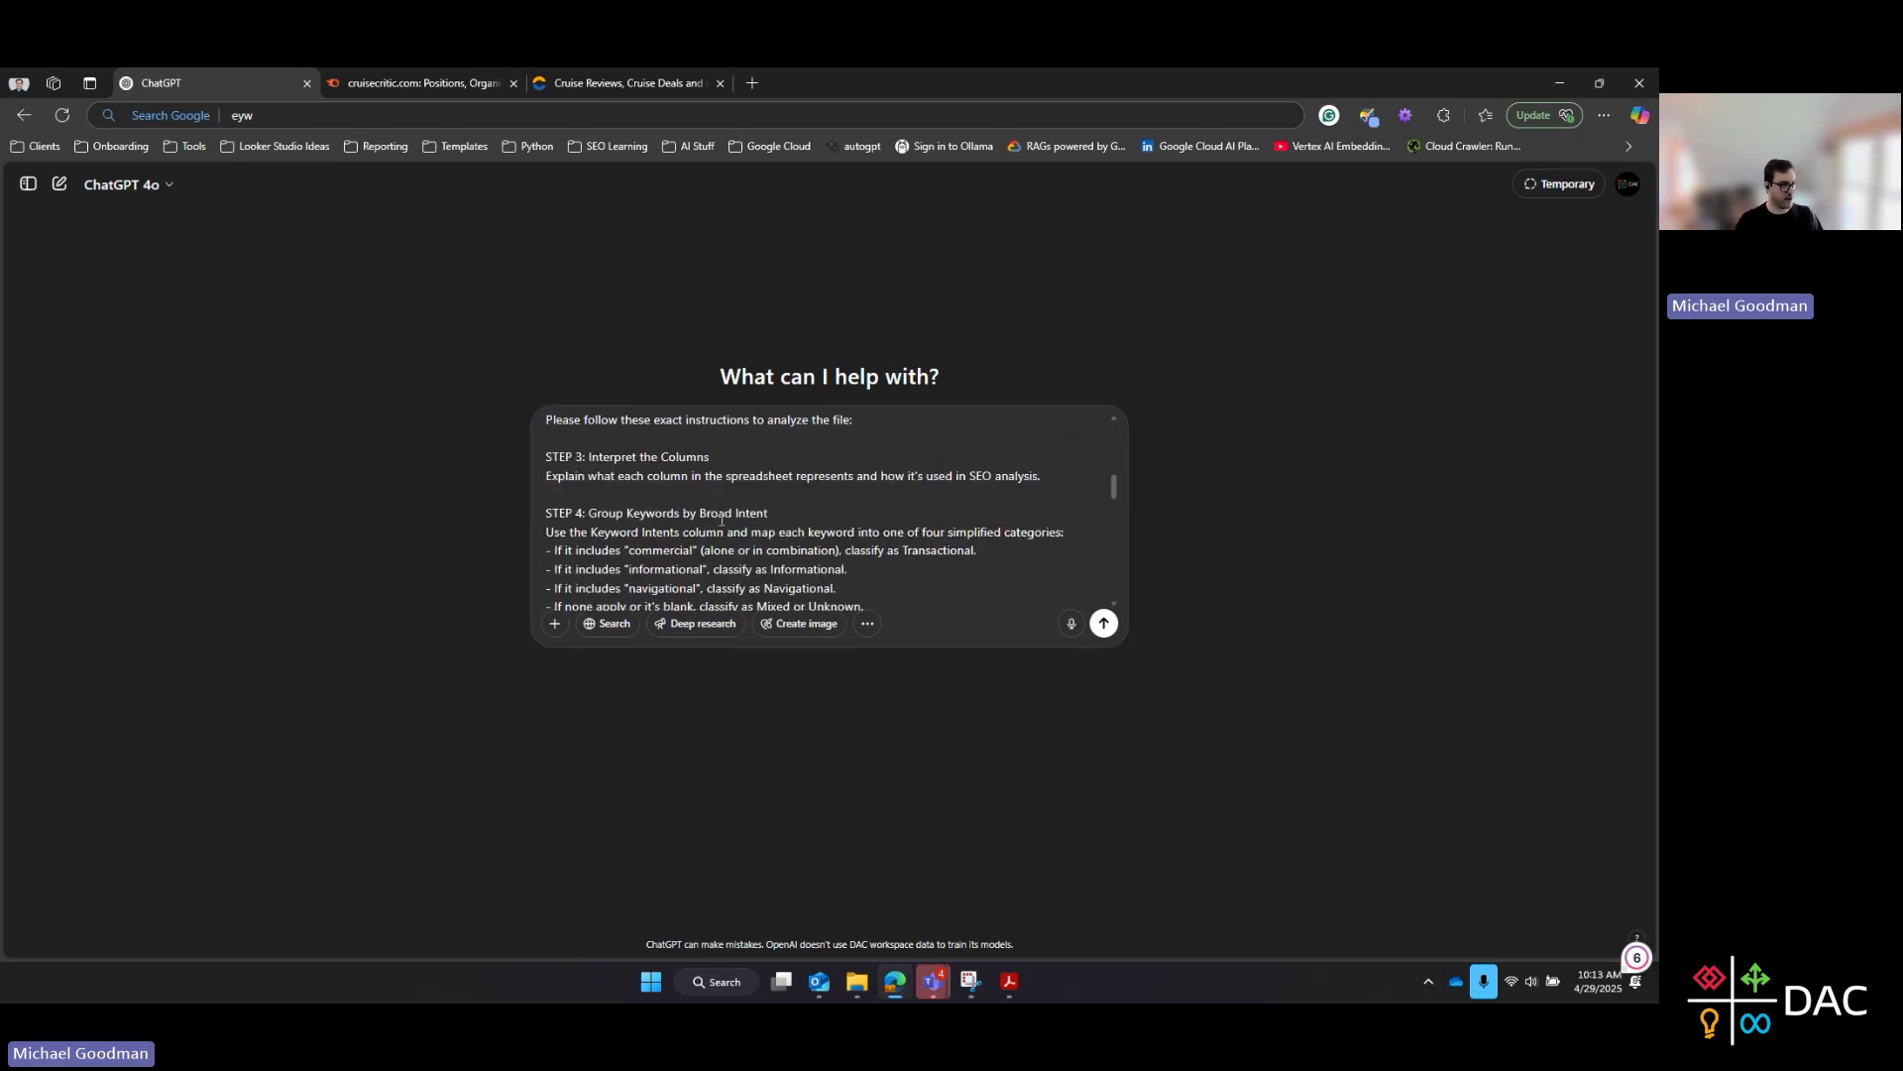
scroll(721, 520, "down", 2)
scroll(618, 515, "down", 3)
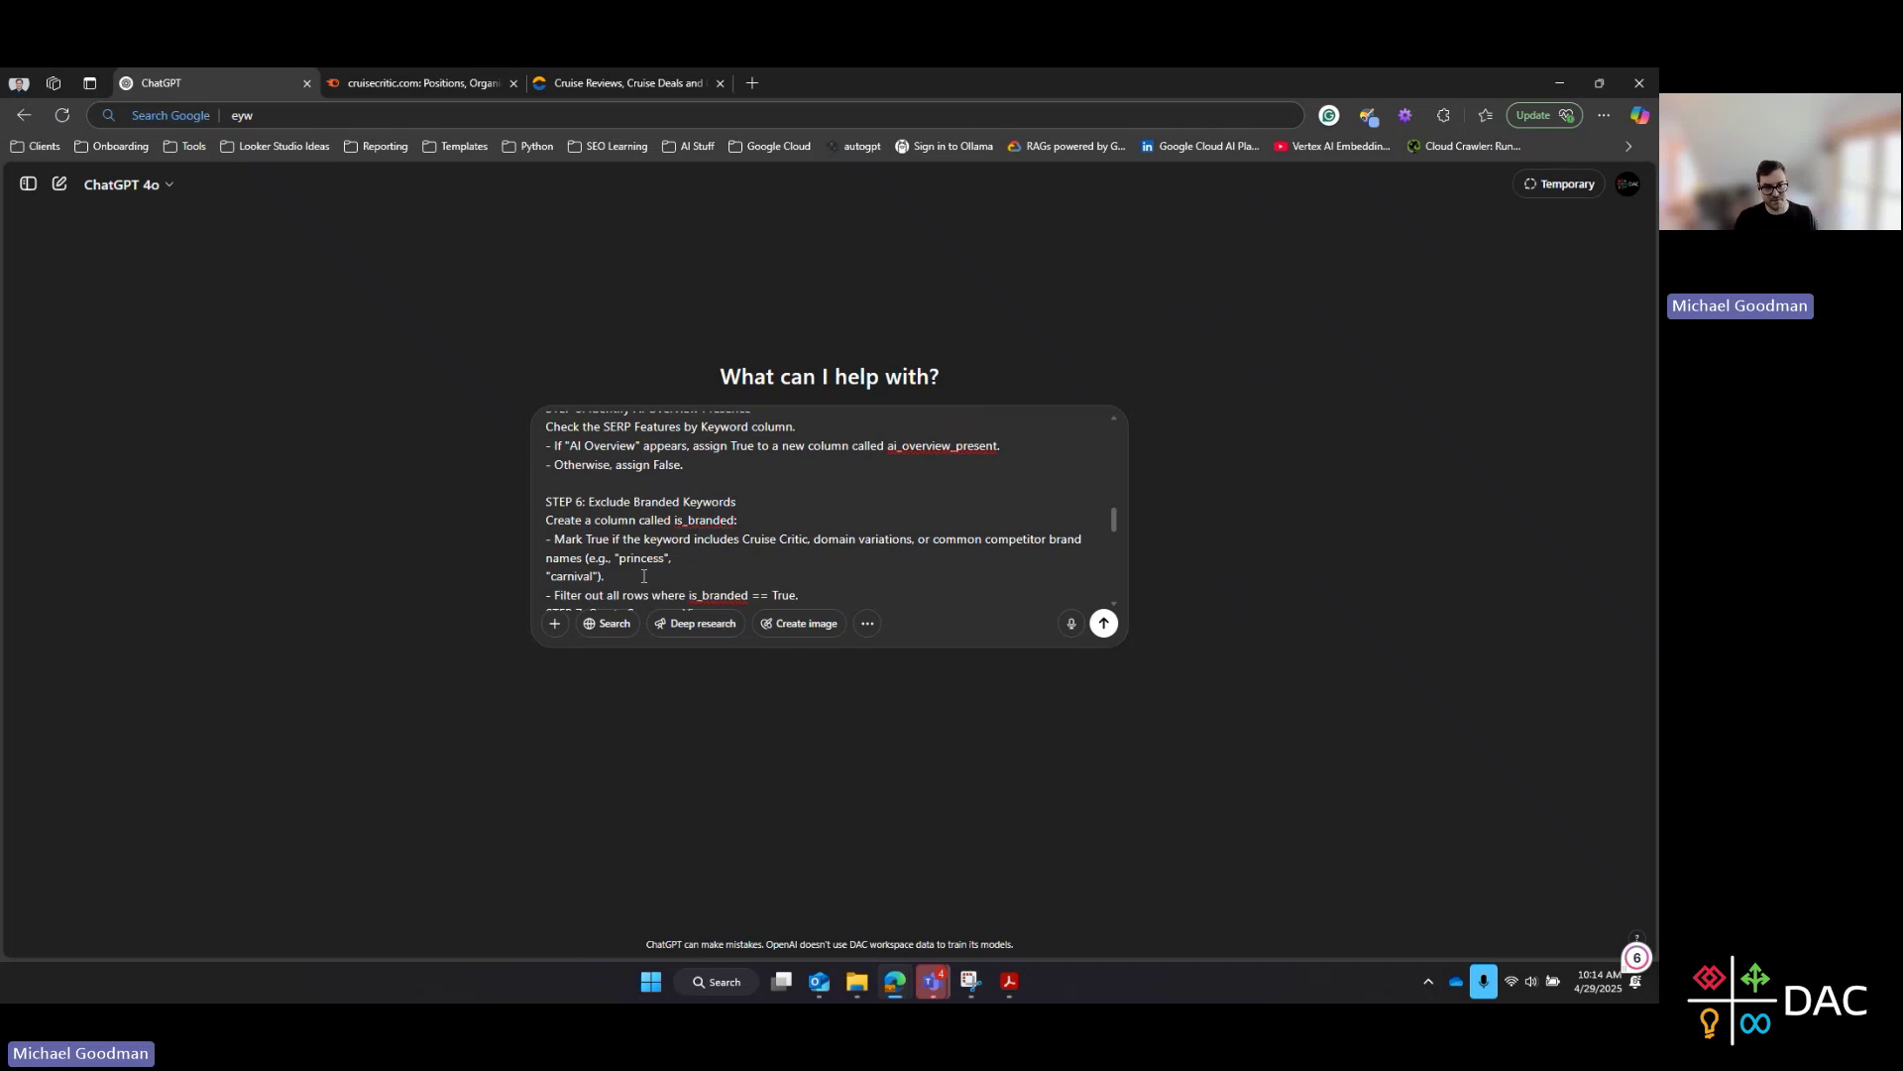
Remove the clause about common competitor brand names such as "princess" and "carnival" from the prompt's Step 6 on branded keywords
left_click_drag(643, 576, 866, 542)
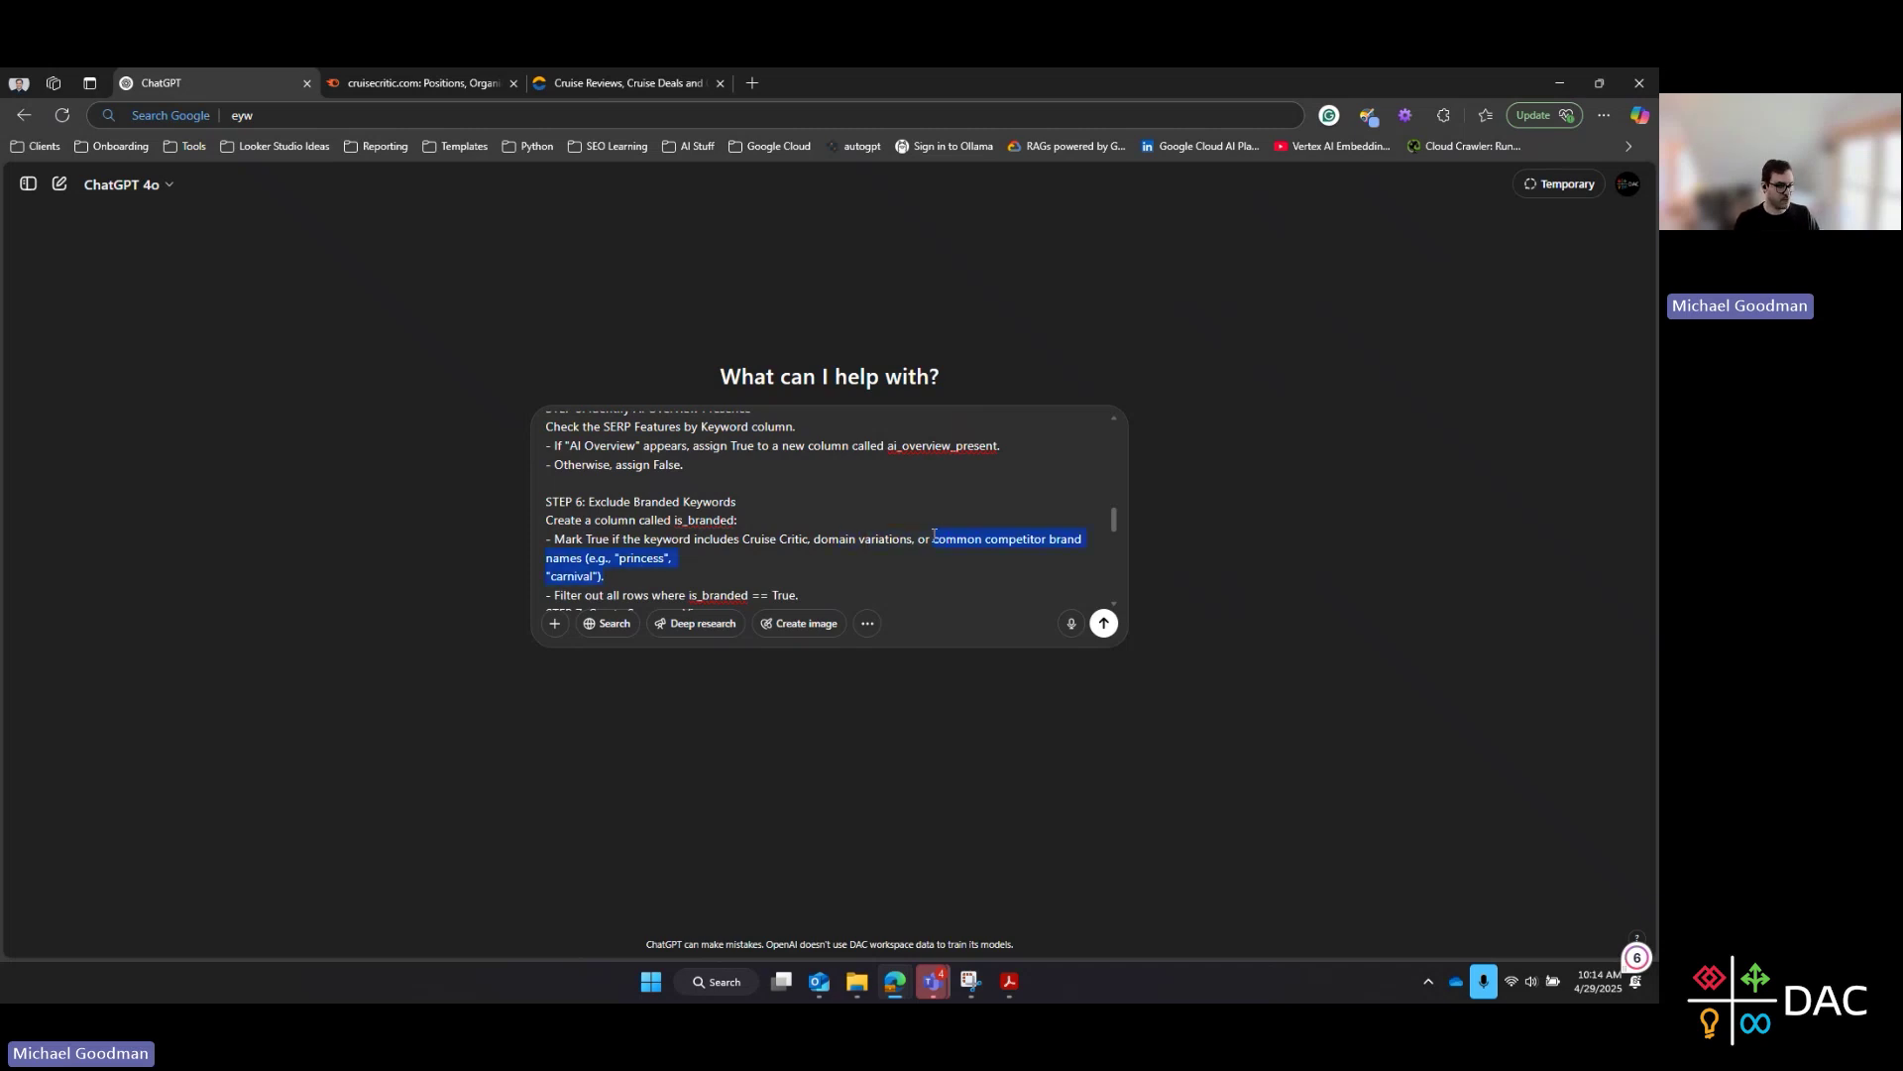
key("BackSpace")
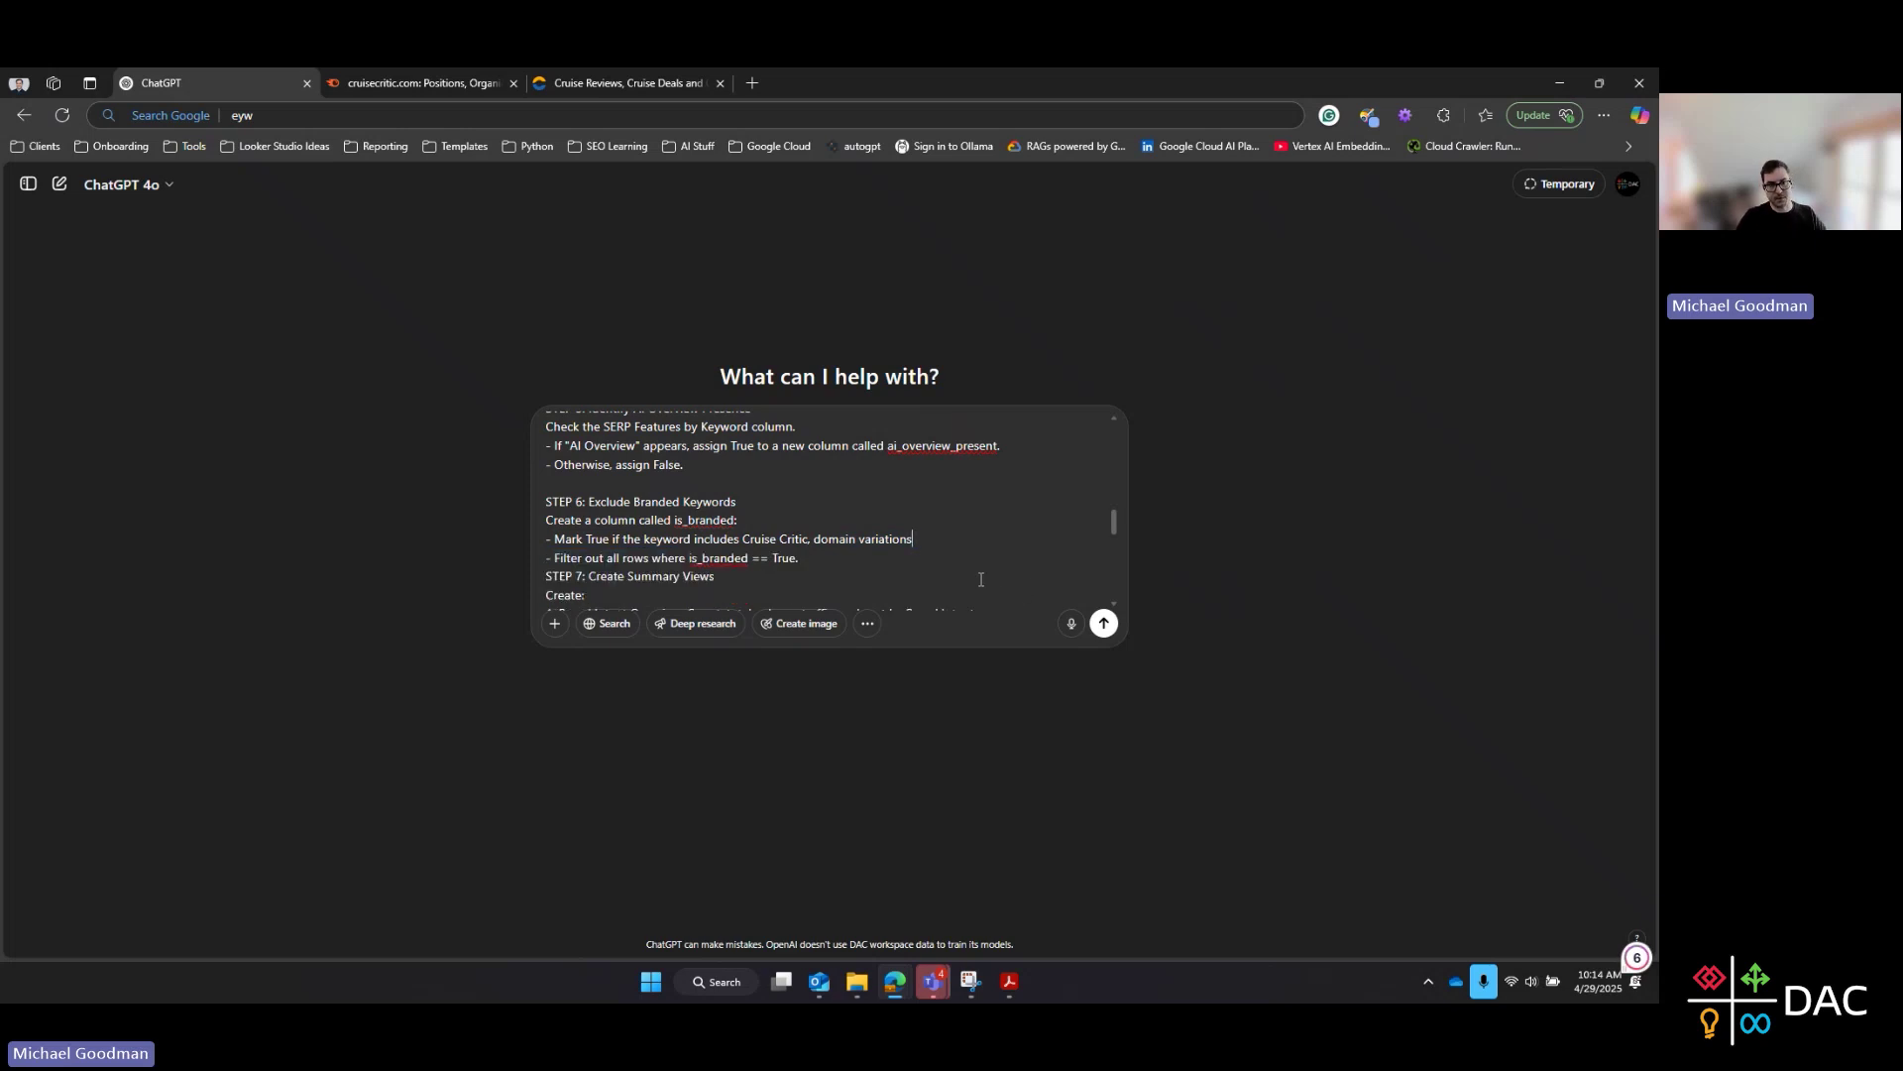
scroll(732, 522, "down", 2)
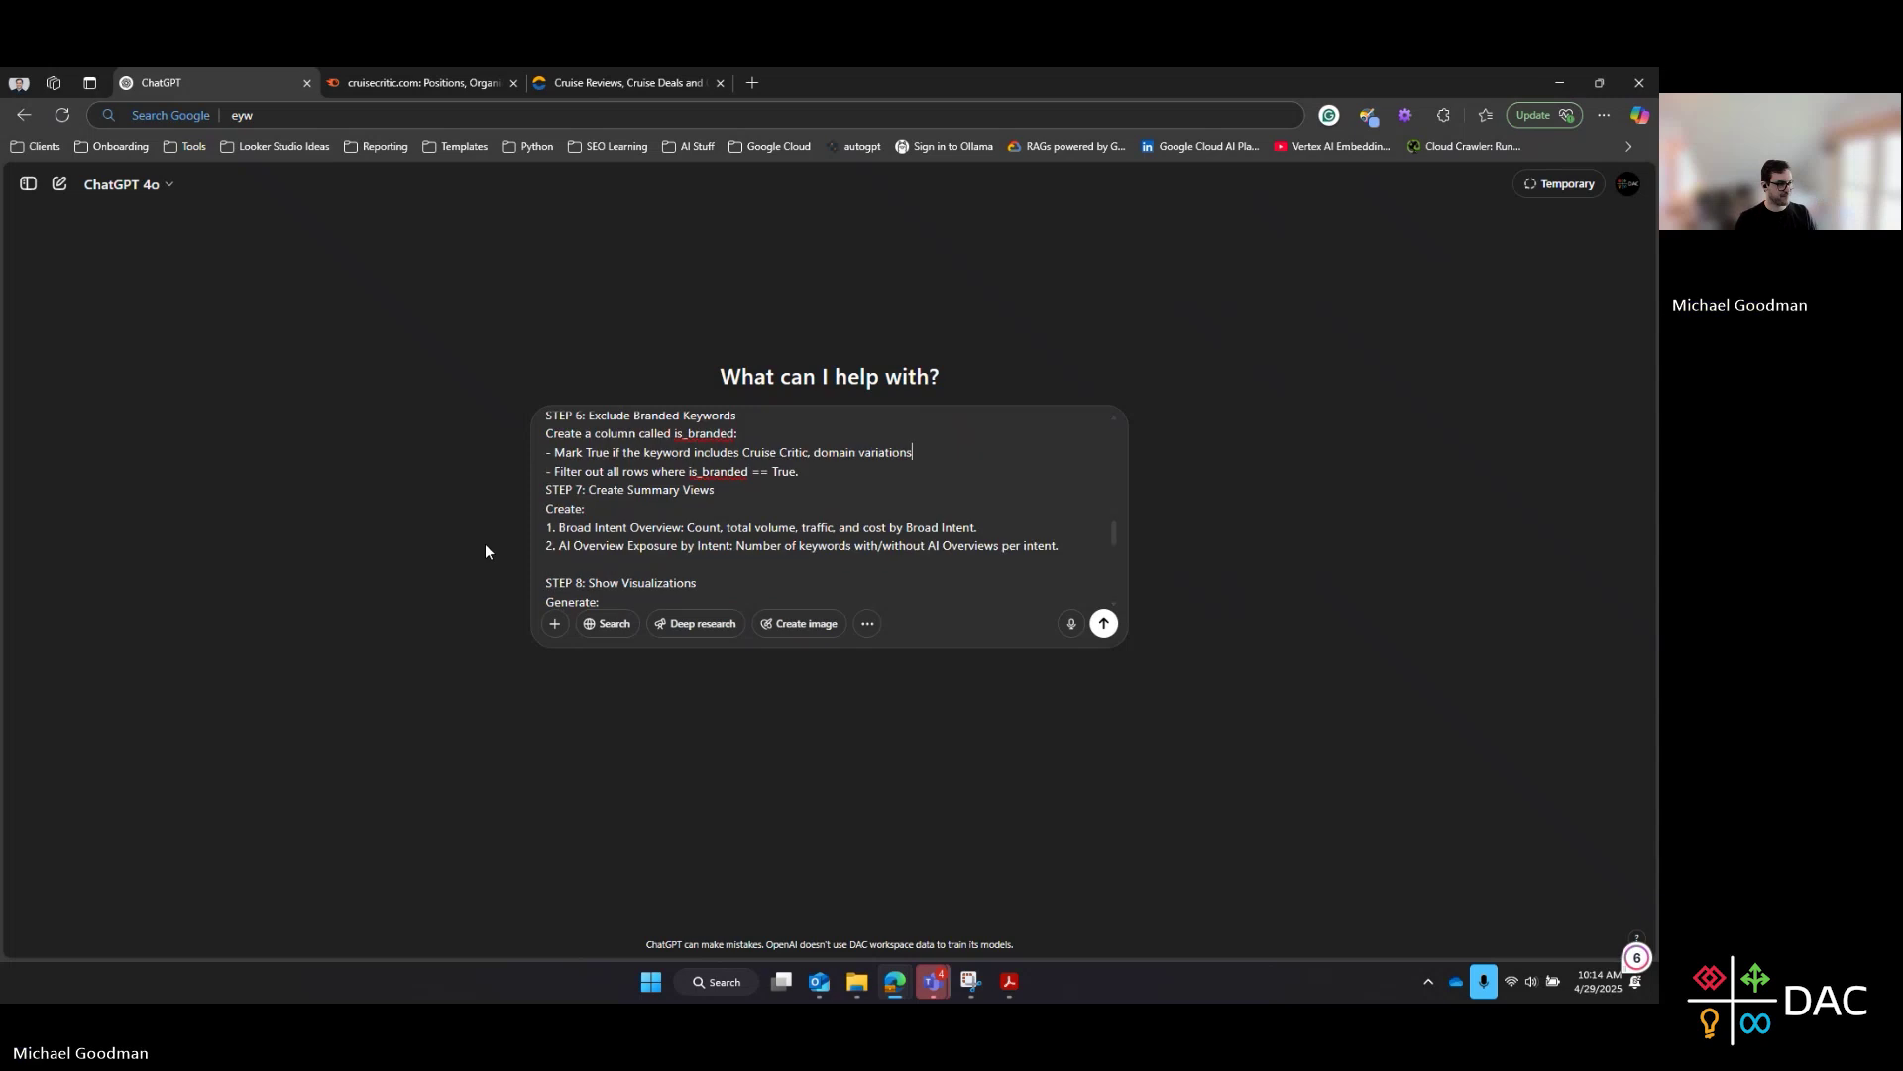
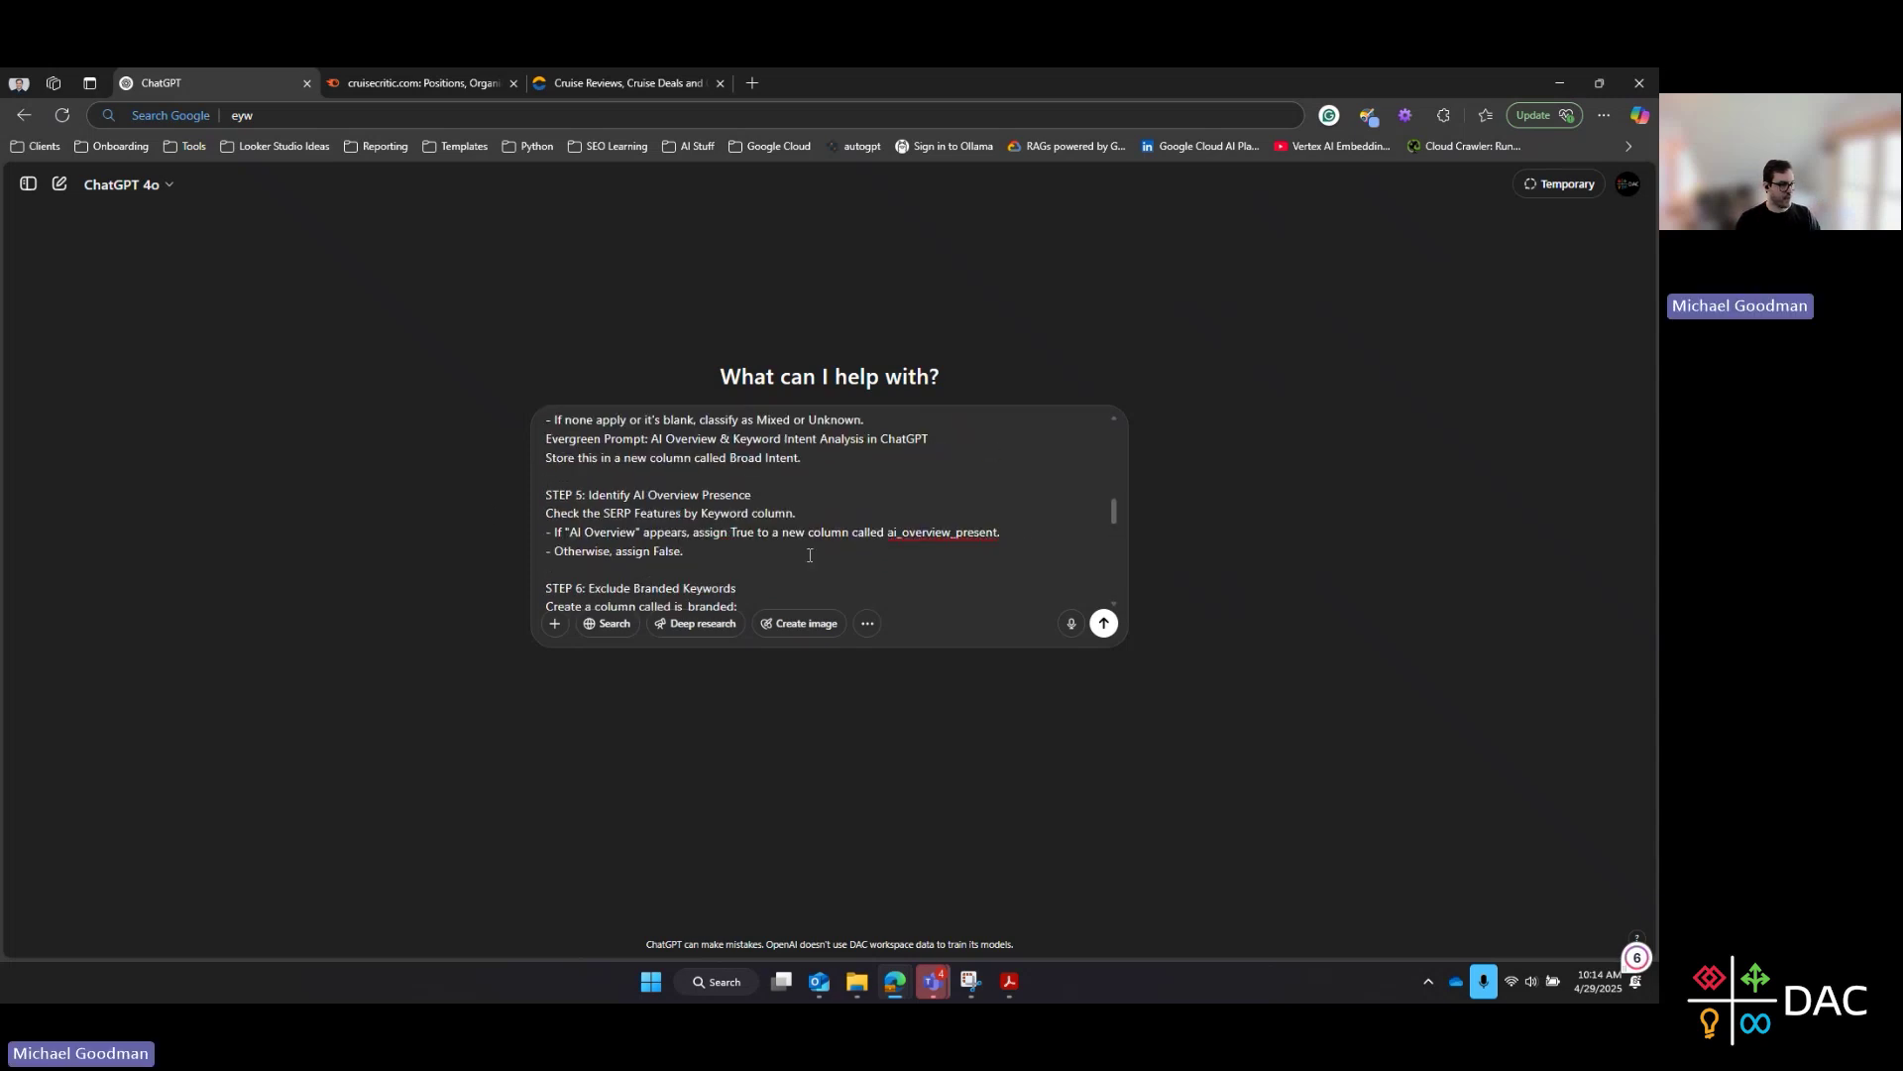
Attach the downloaded cruisecritic.com-organic.Positions-us-20250428 Excel export to the prompt and submit it
left_click(552, 629)
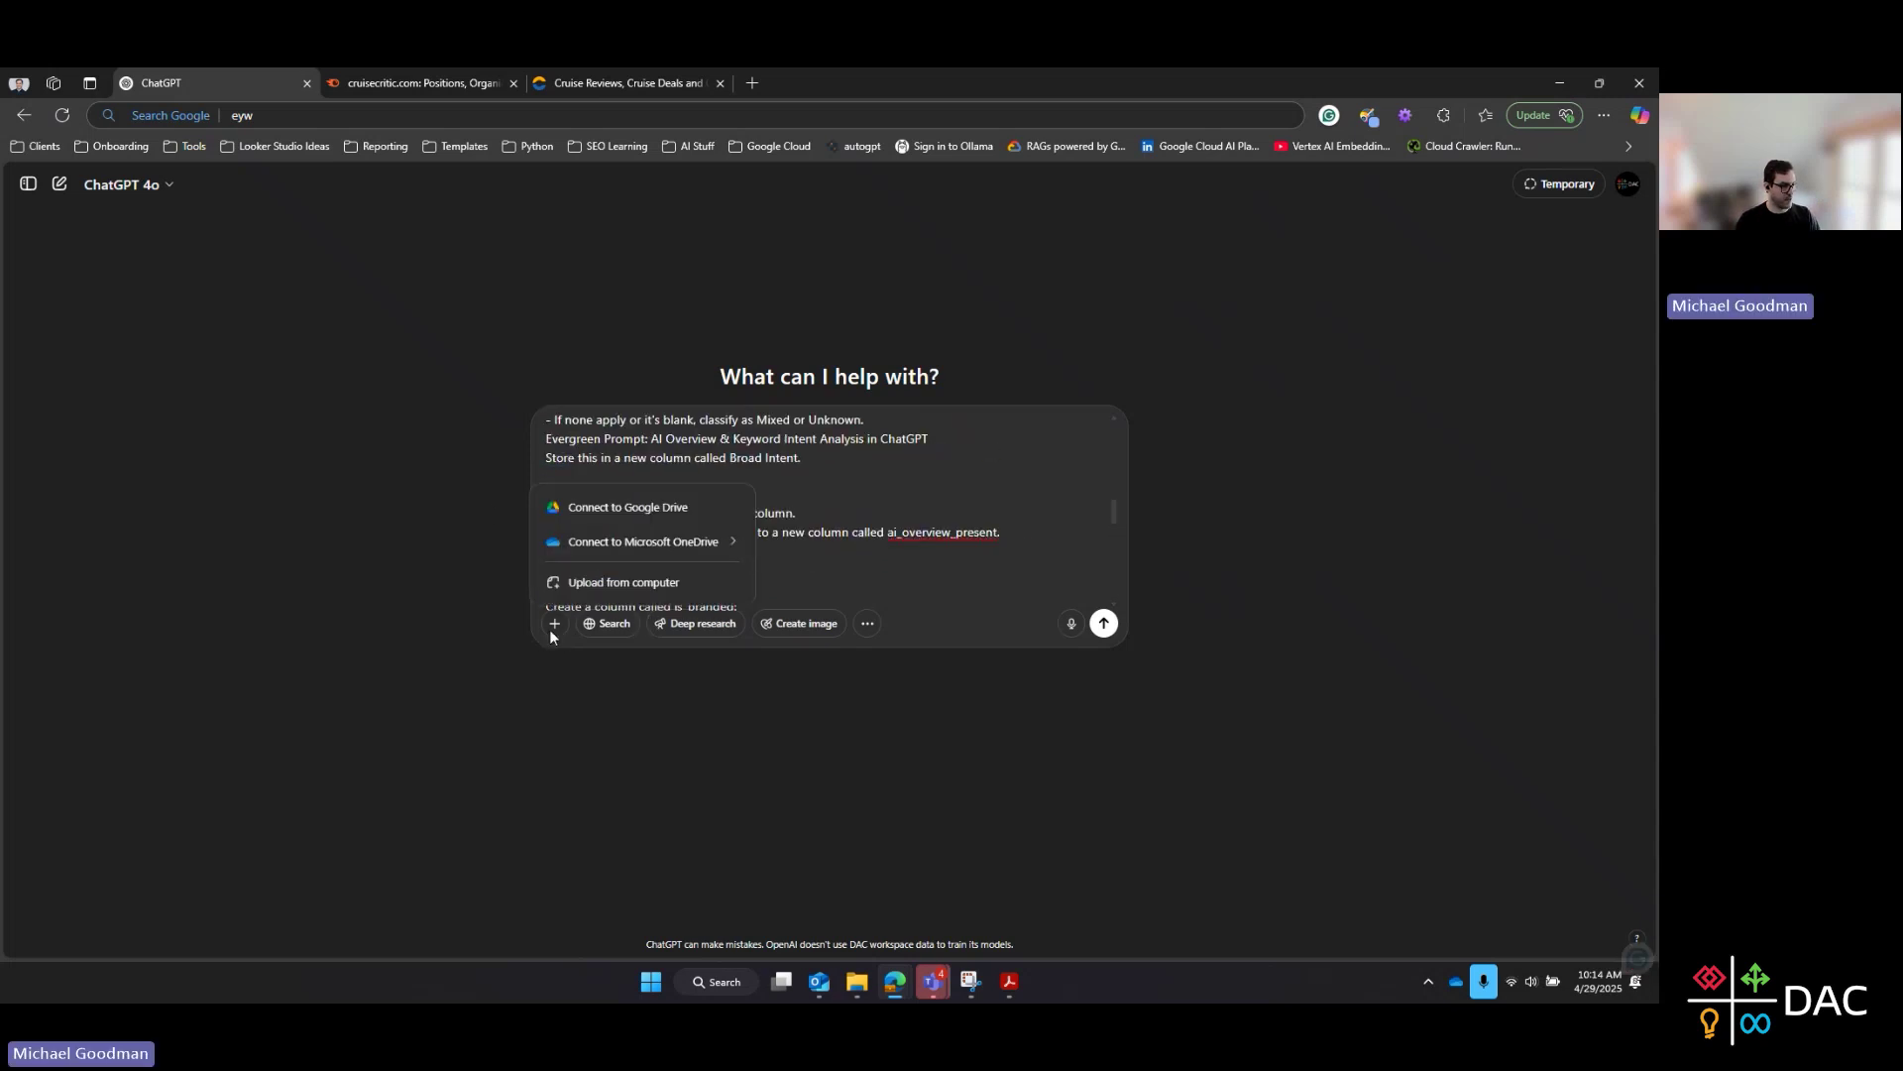
left_click(605, 582)
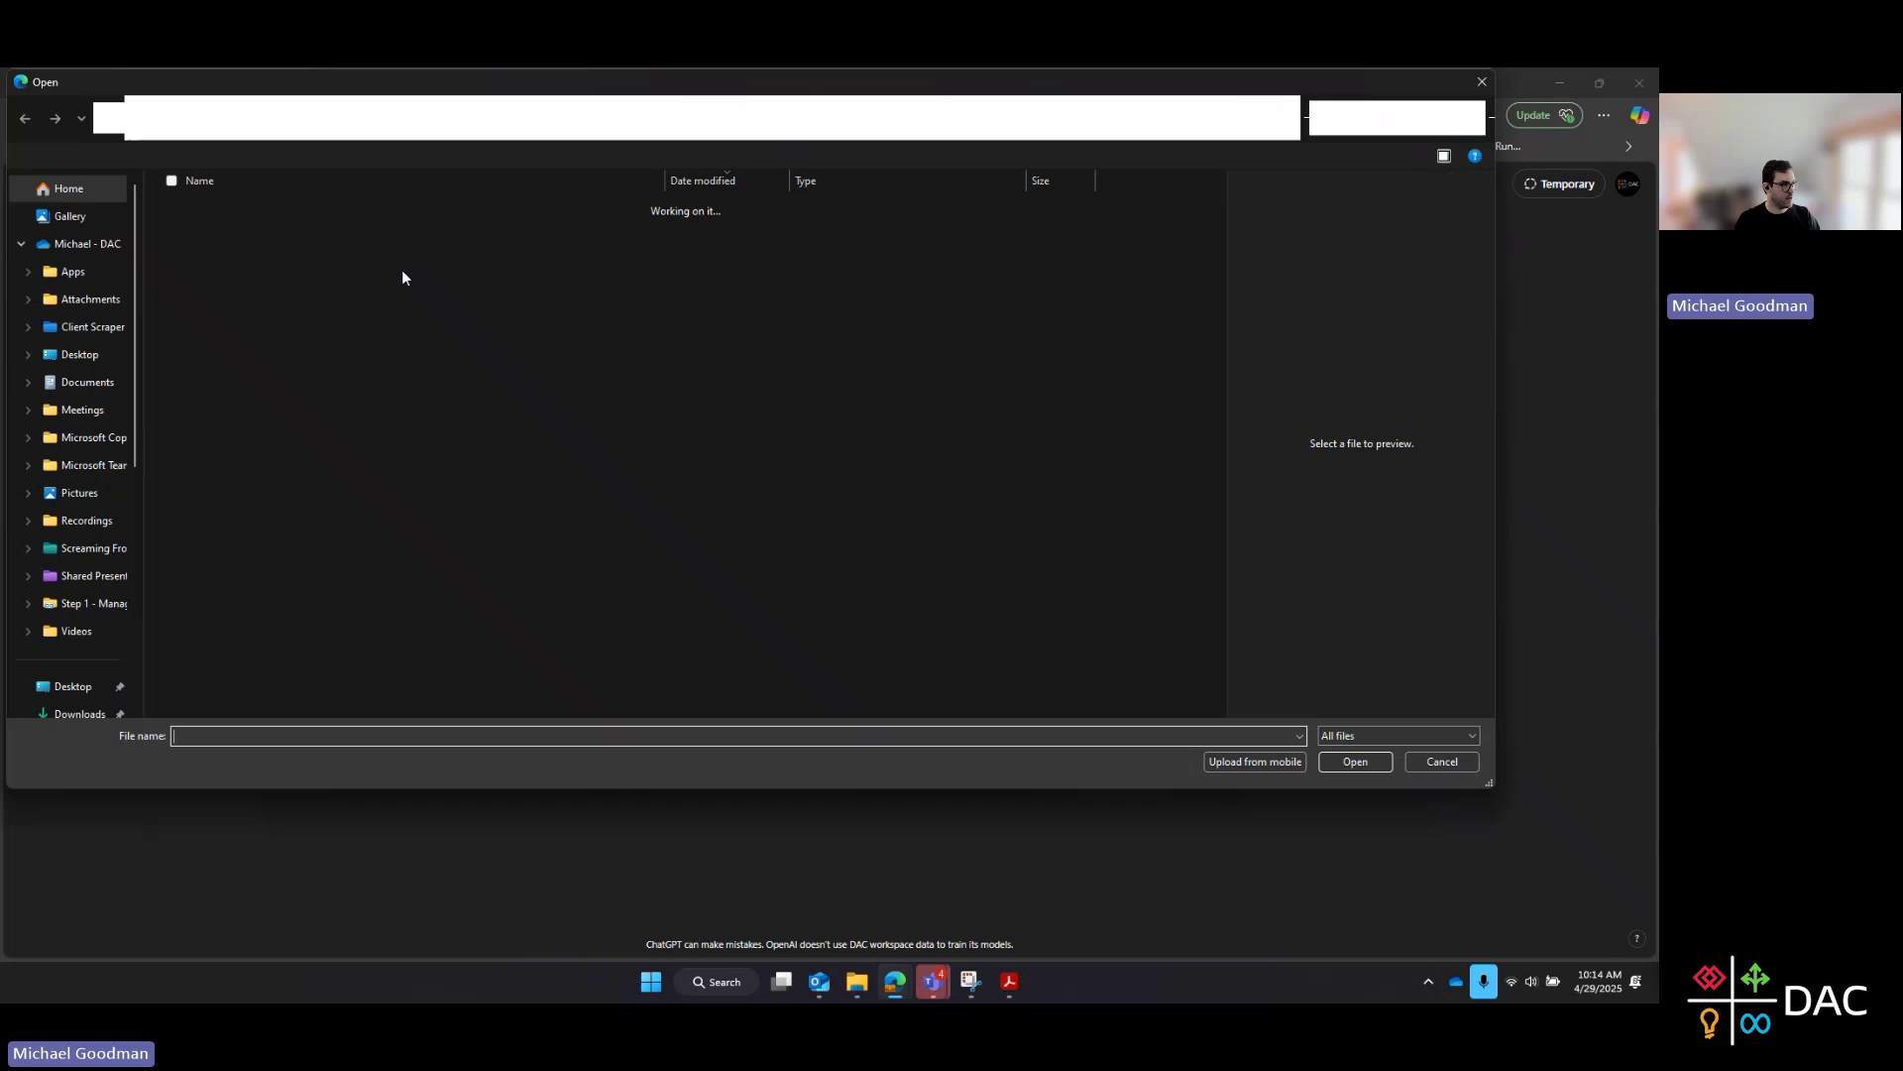
left_click(273, 236)
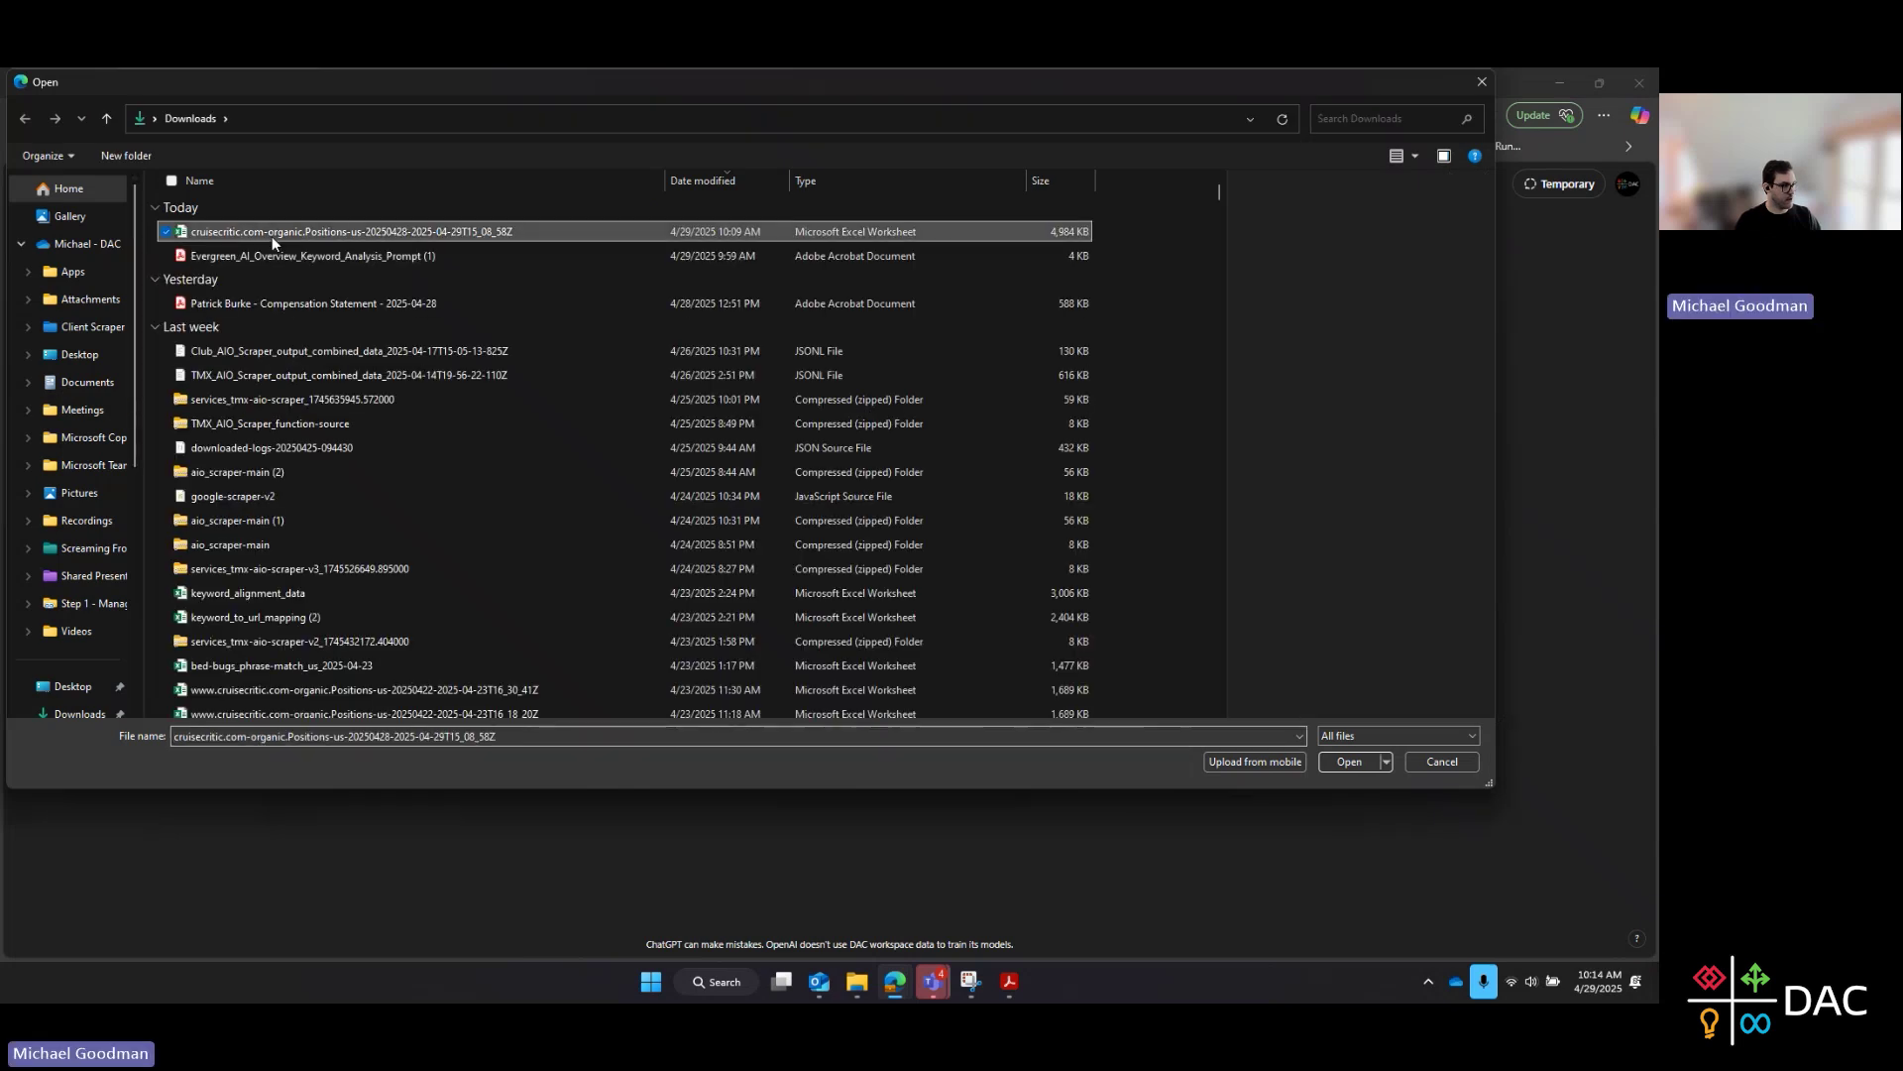
double_click(490, 231)
scroll(950, 544, "down", 5)
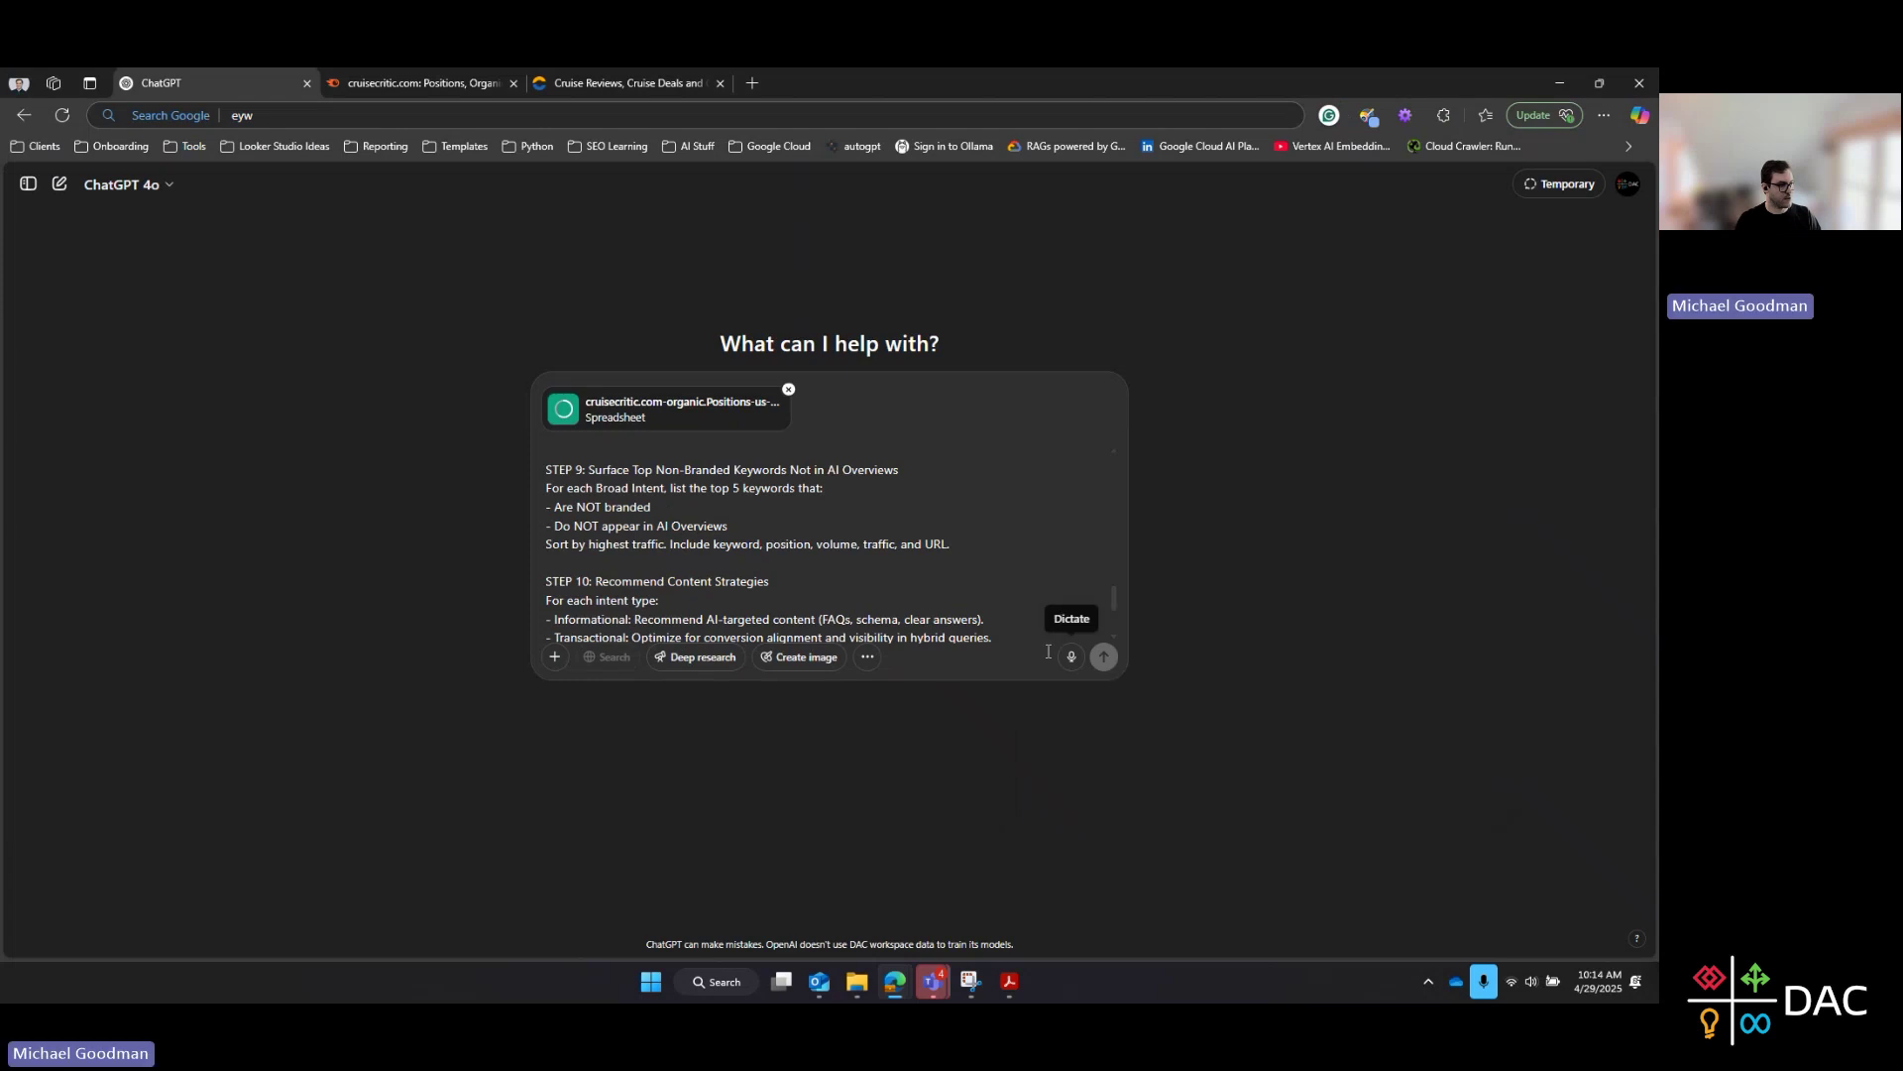
left_click(1101, 657)
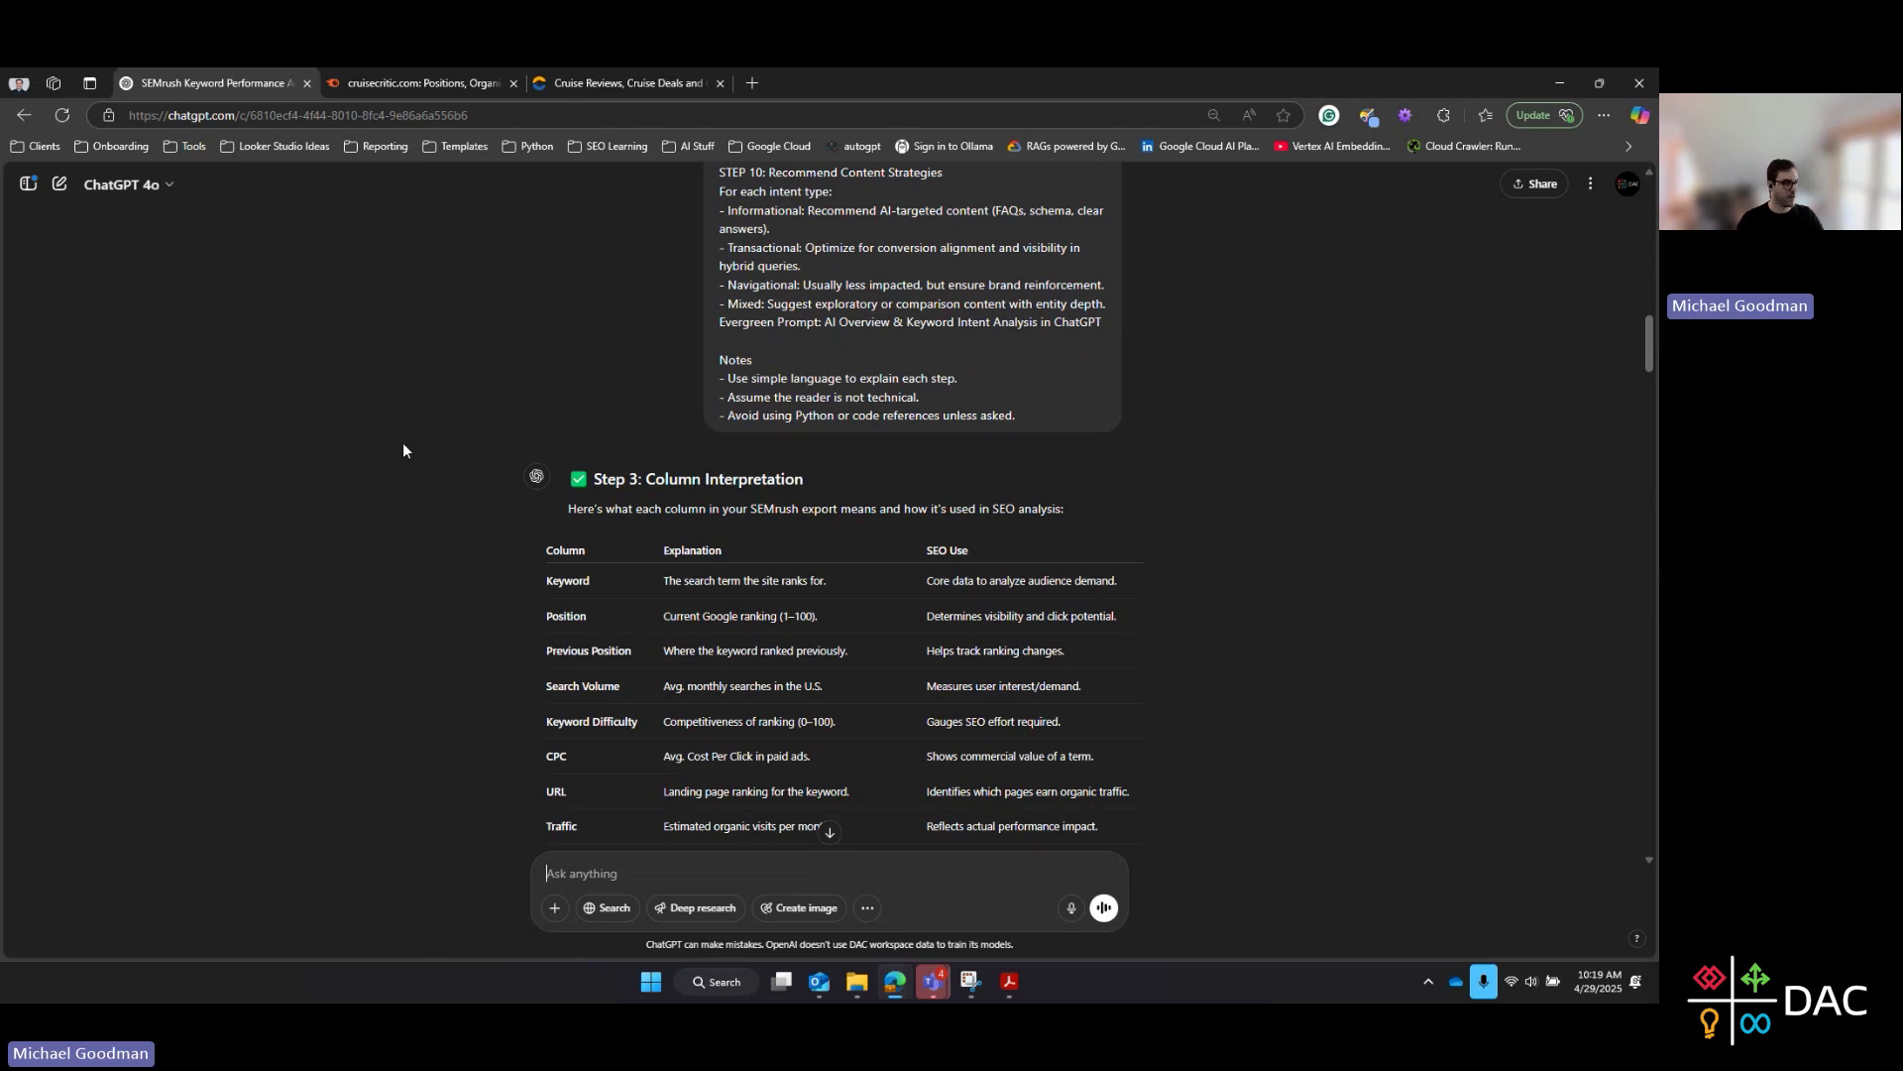
Examine the generated analysis from the column explanations through intent grouping, AI Overview presence, branded filtering and the summary tables
scroll(402, 451, "down", 2)
scroll(460, 540, "down", 1)
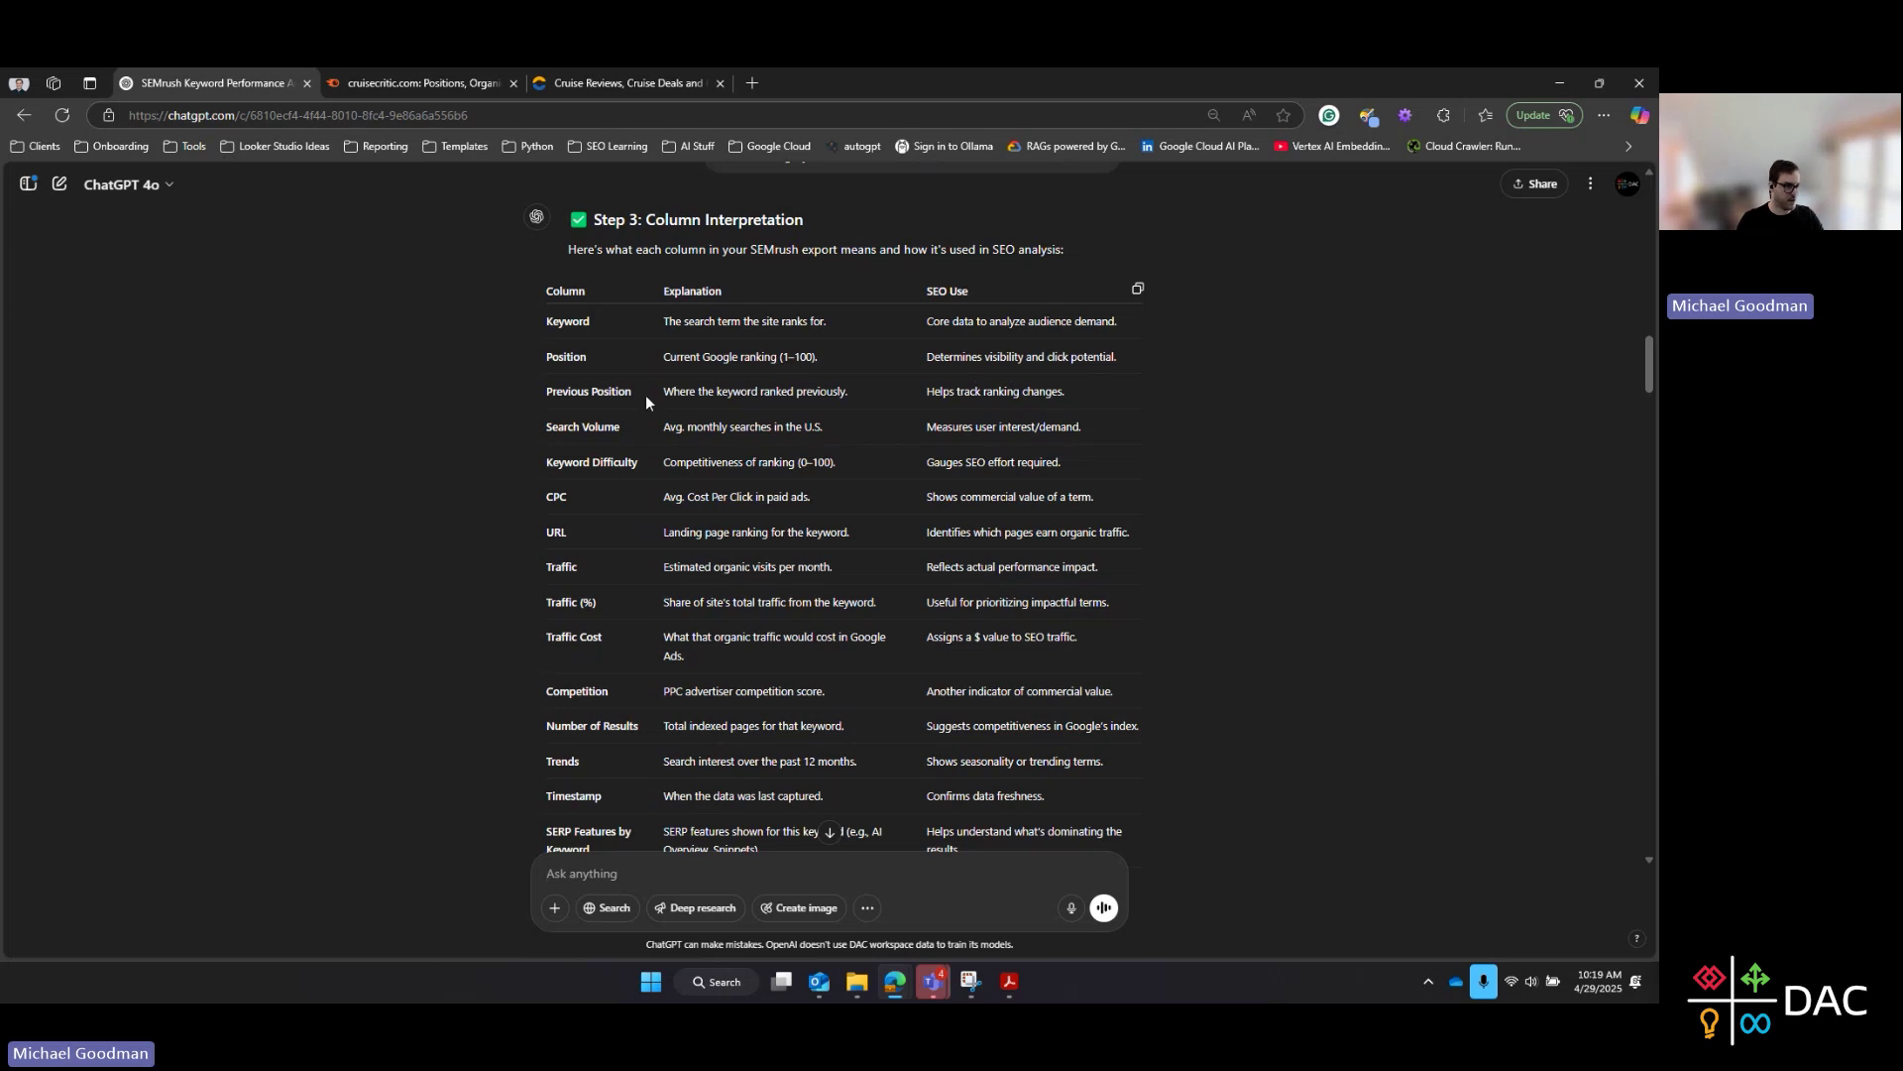
scroll(537, 397, "down", 2)
scroll(538, 397, "down", 6)
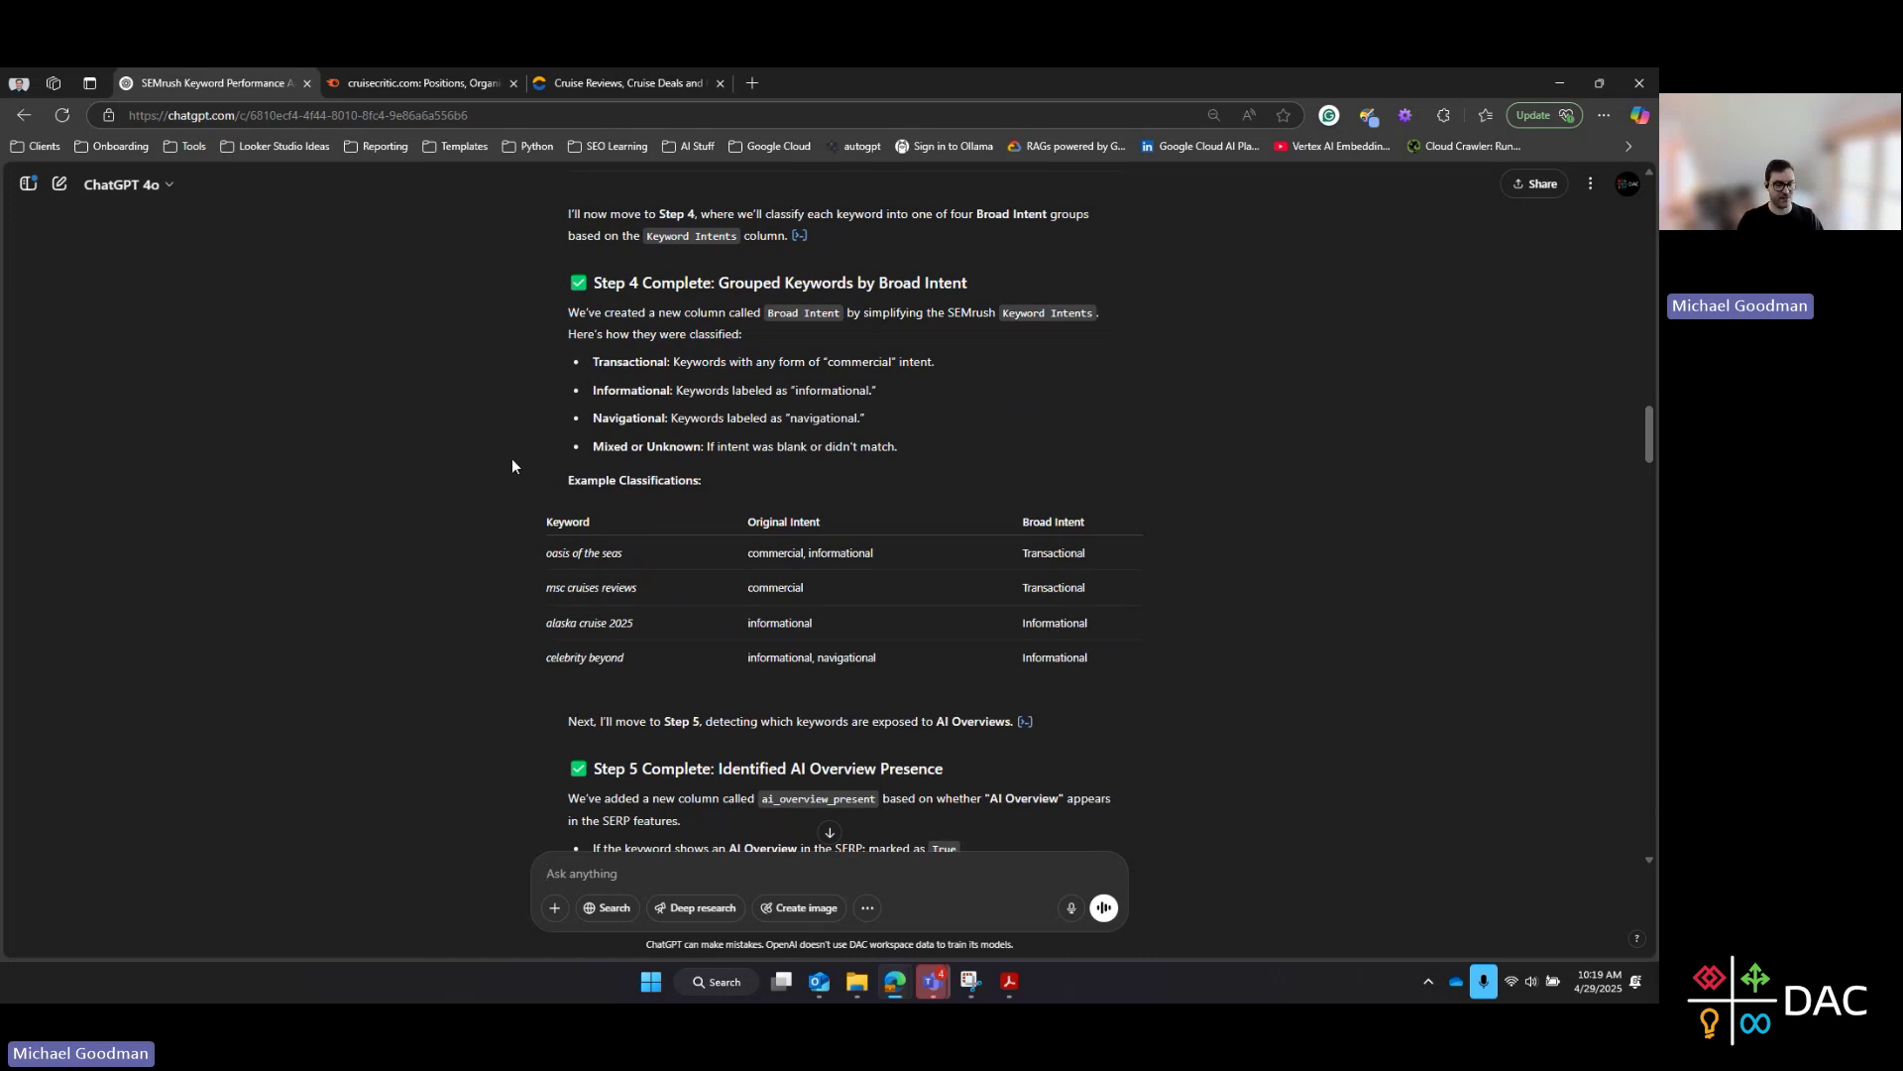
scroll(514, 463, "down", 2)
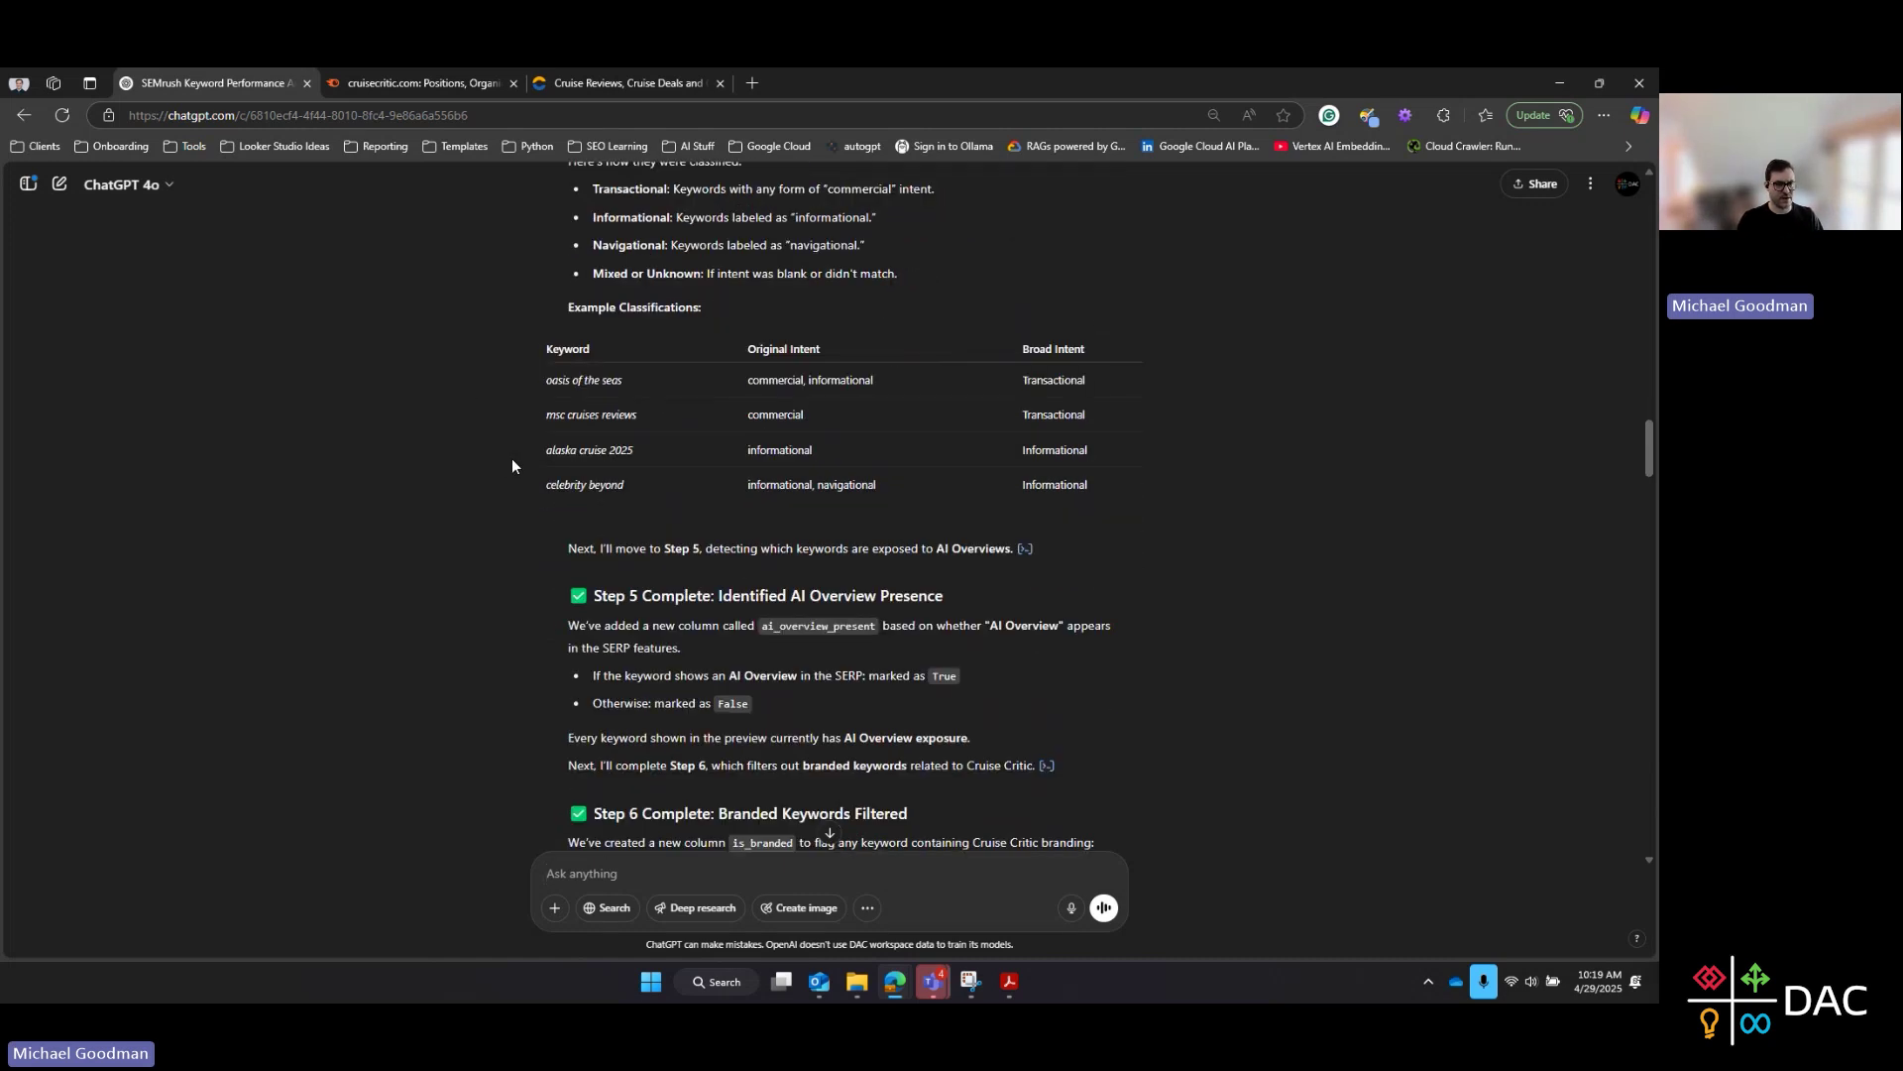
scroll(513, 458, "up", 2)
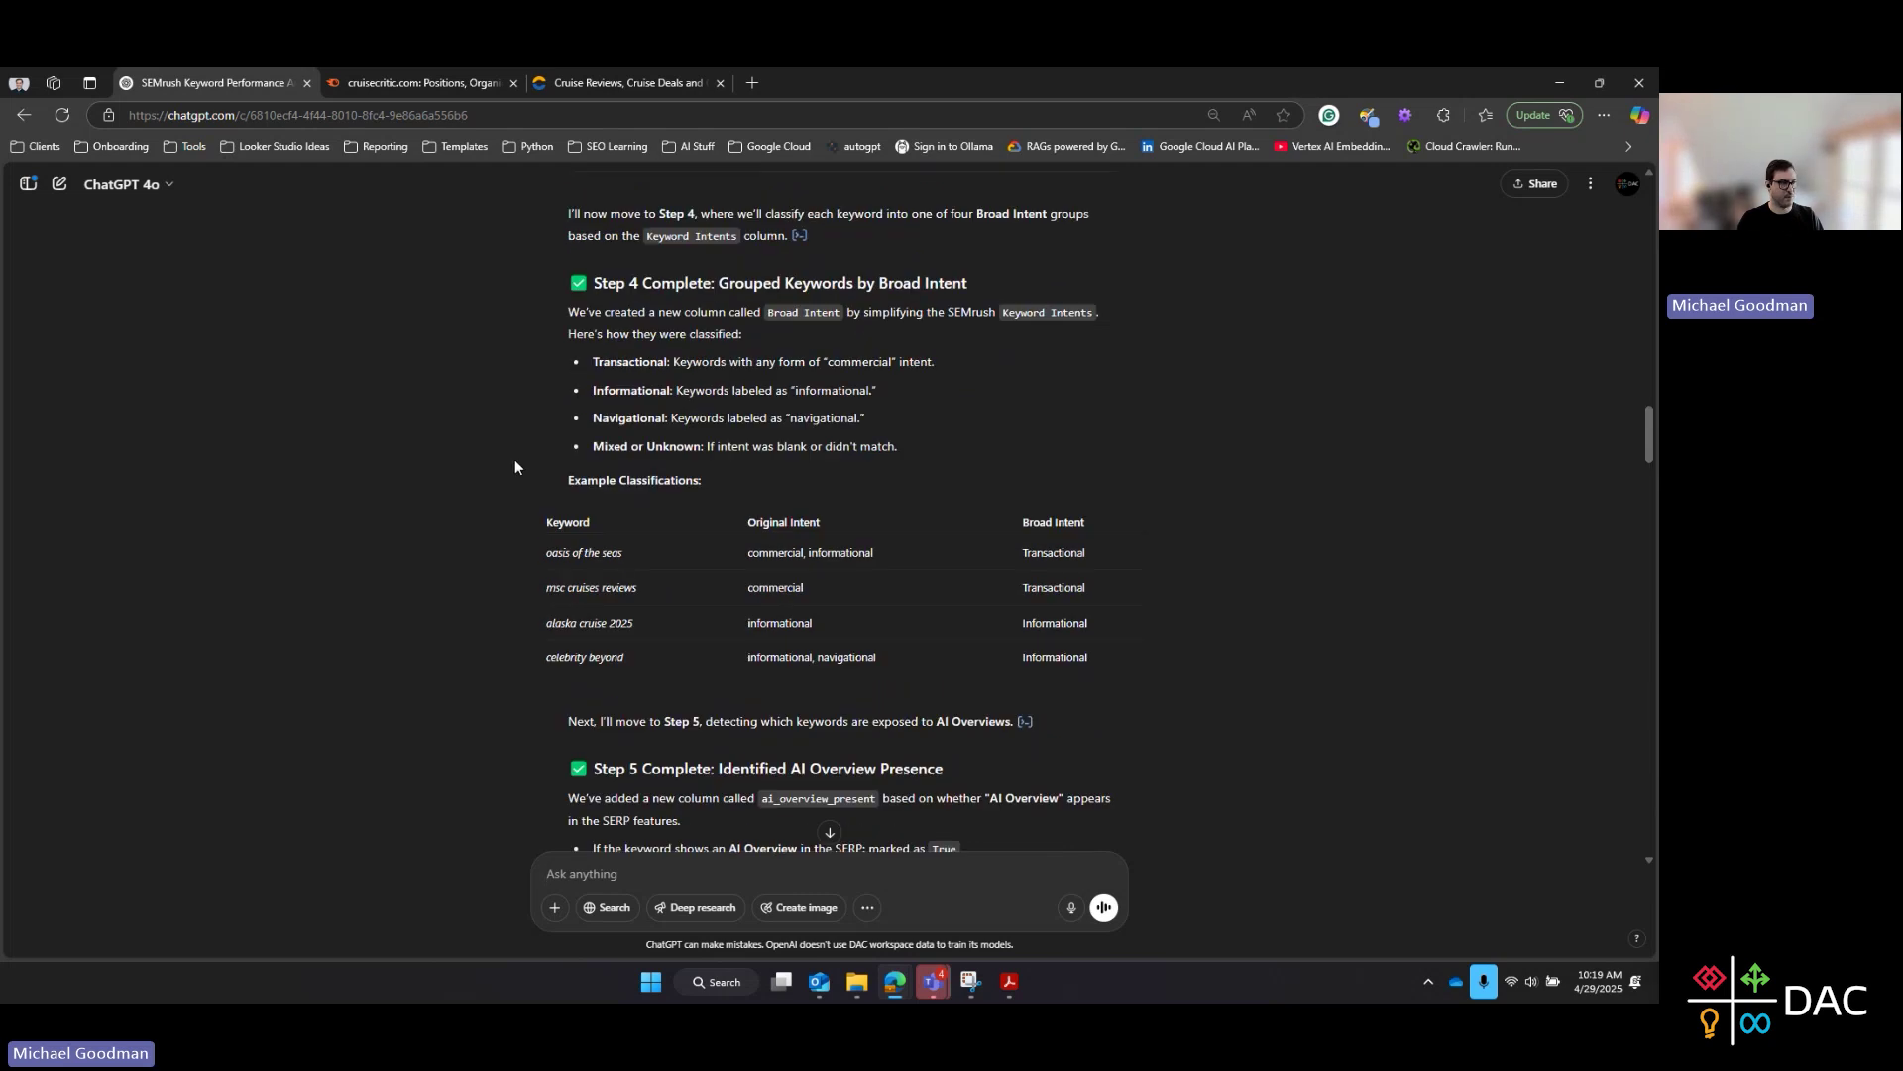
scroll(515, 468, "down", 5)
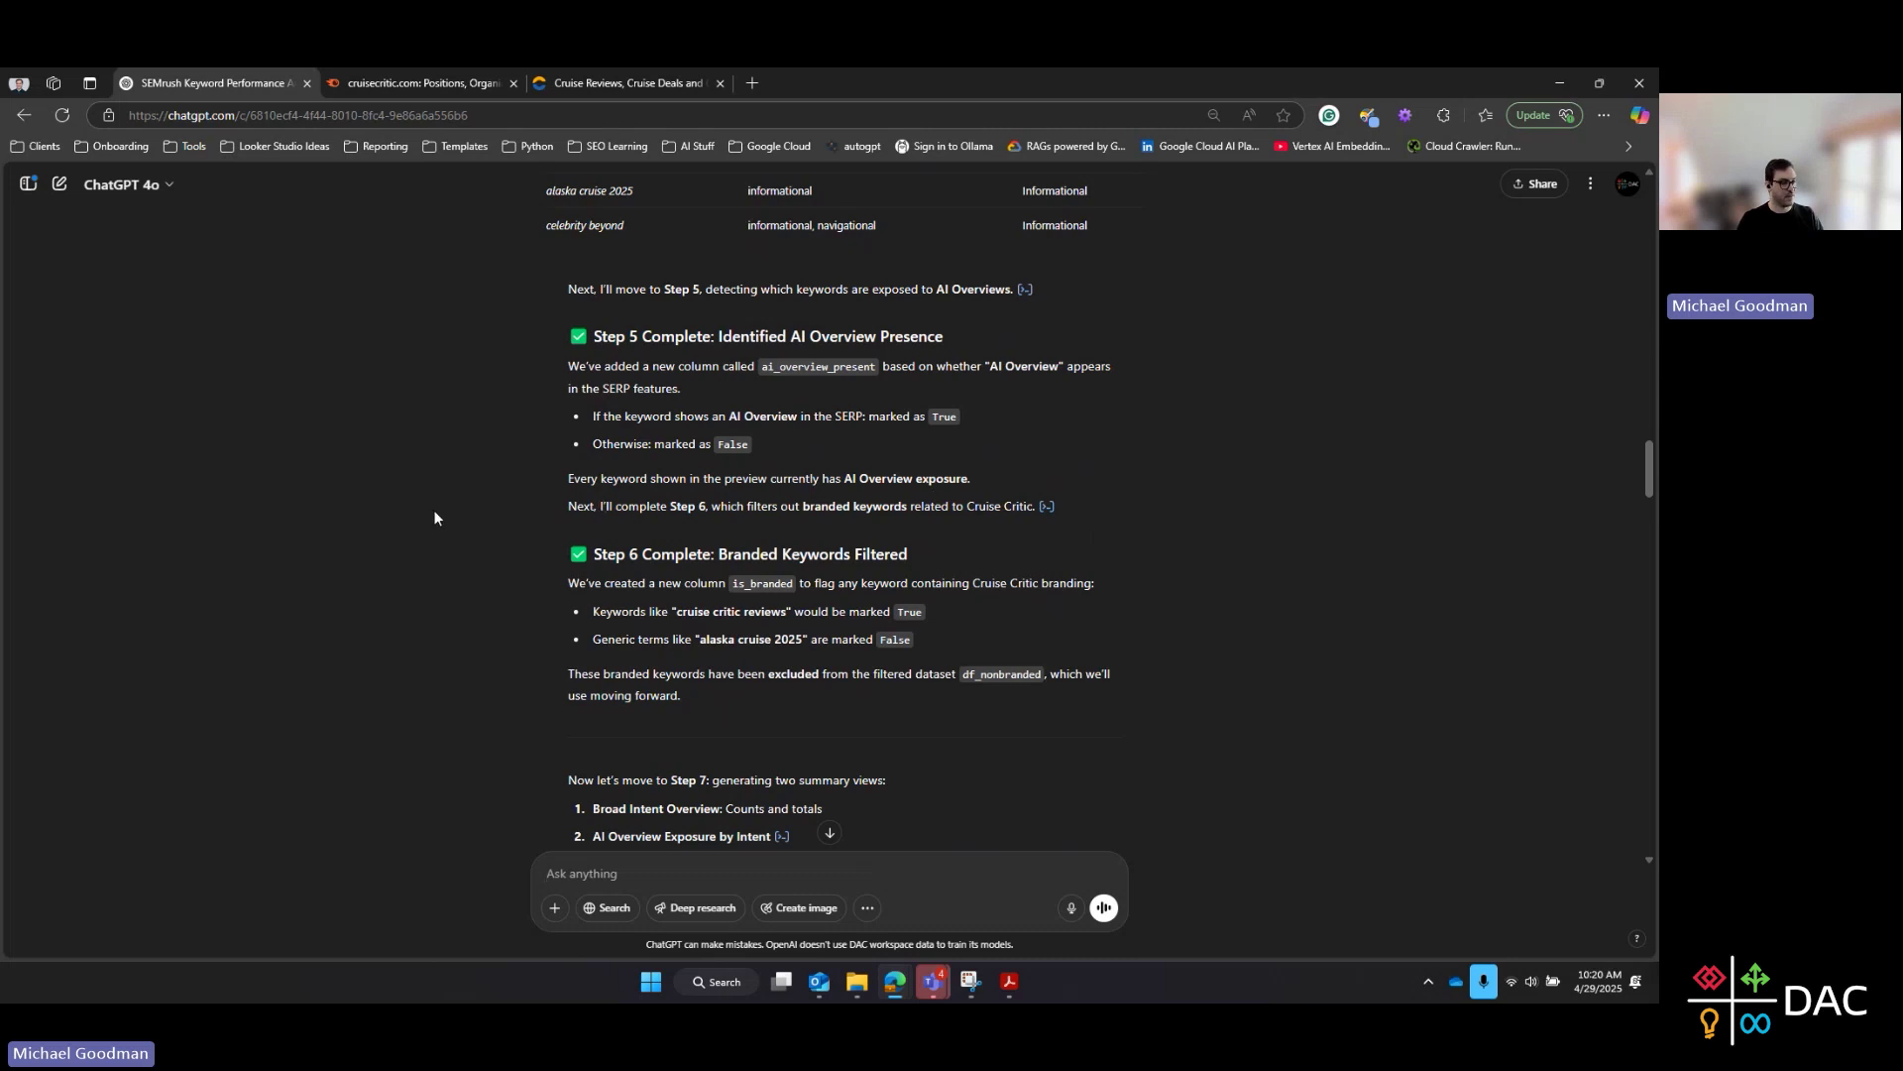
scroll(432, 510, "down", 3)
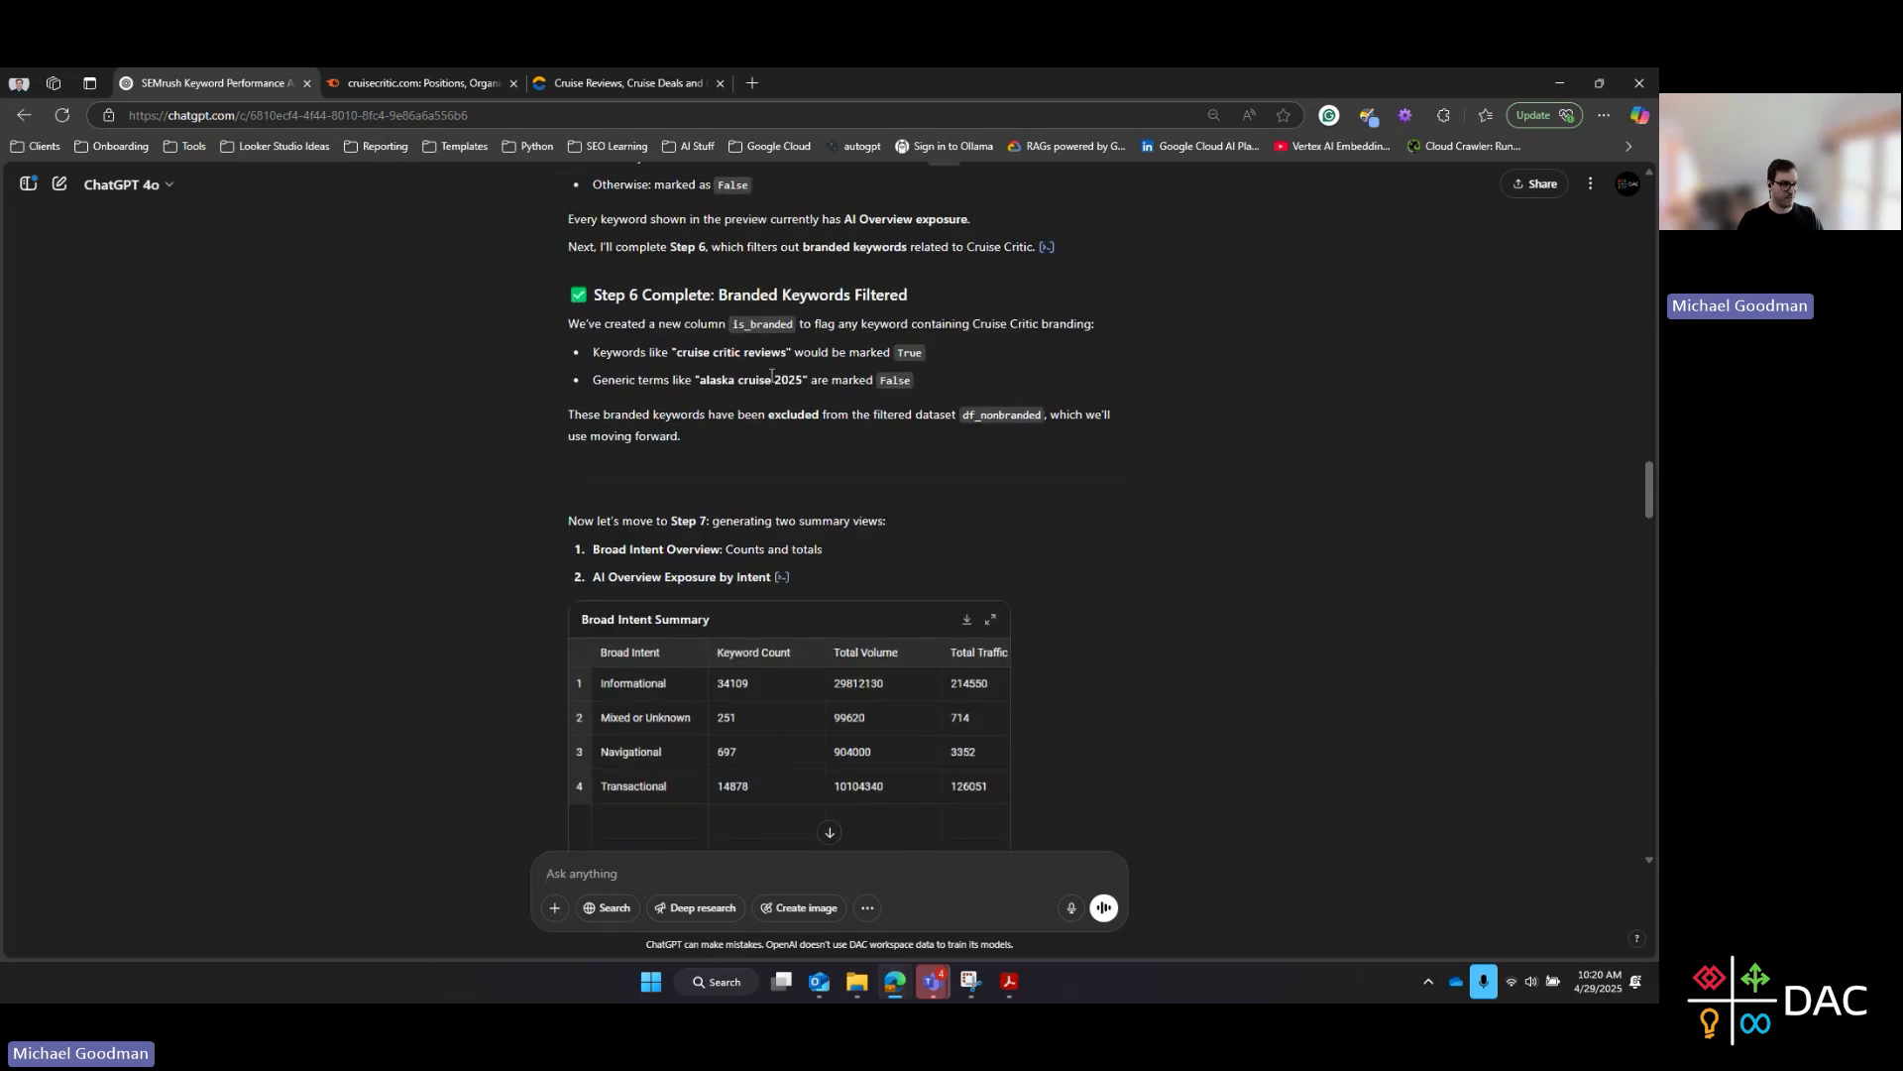
scroll(417, 408, "down", 2)
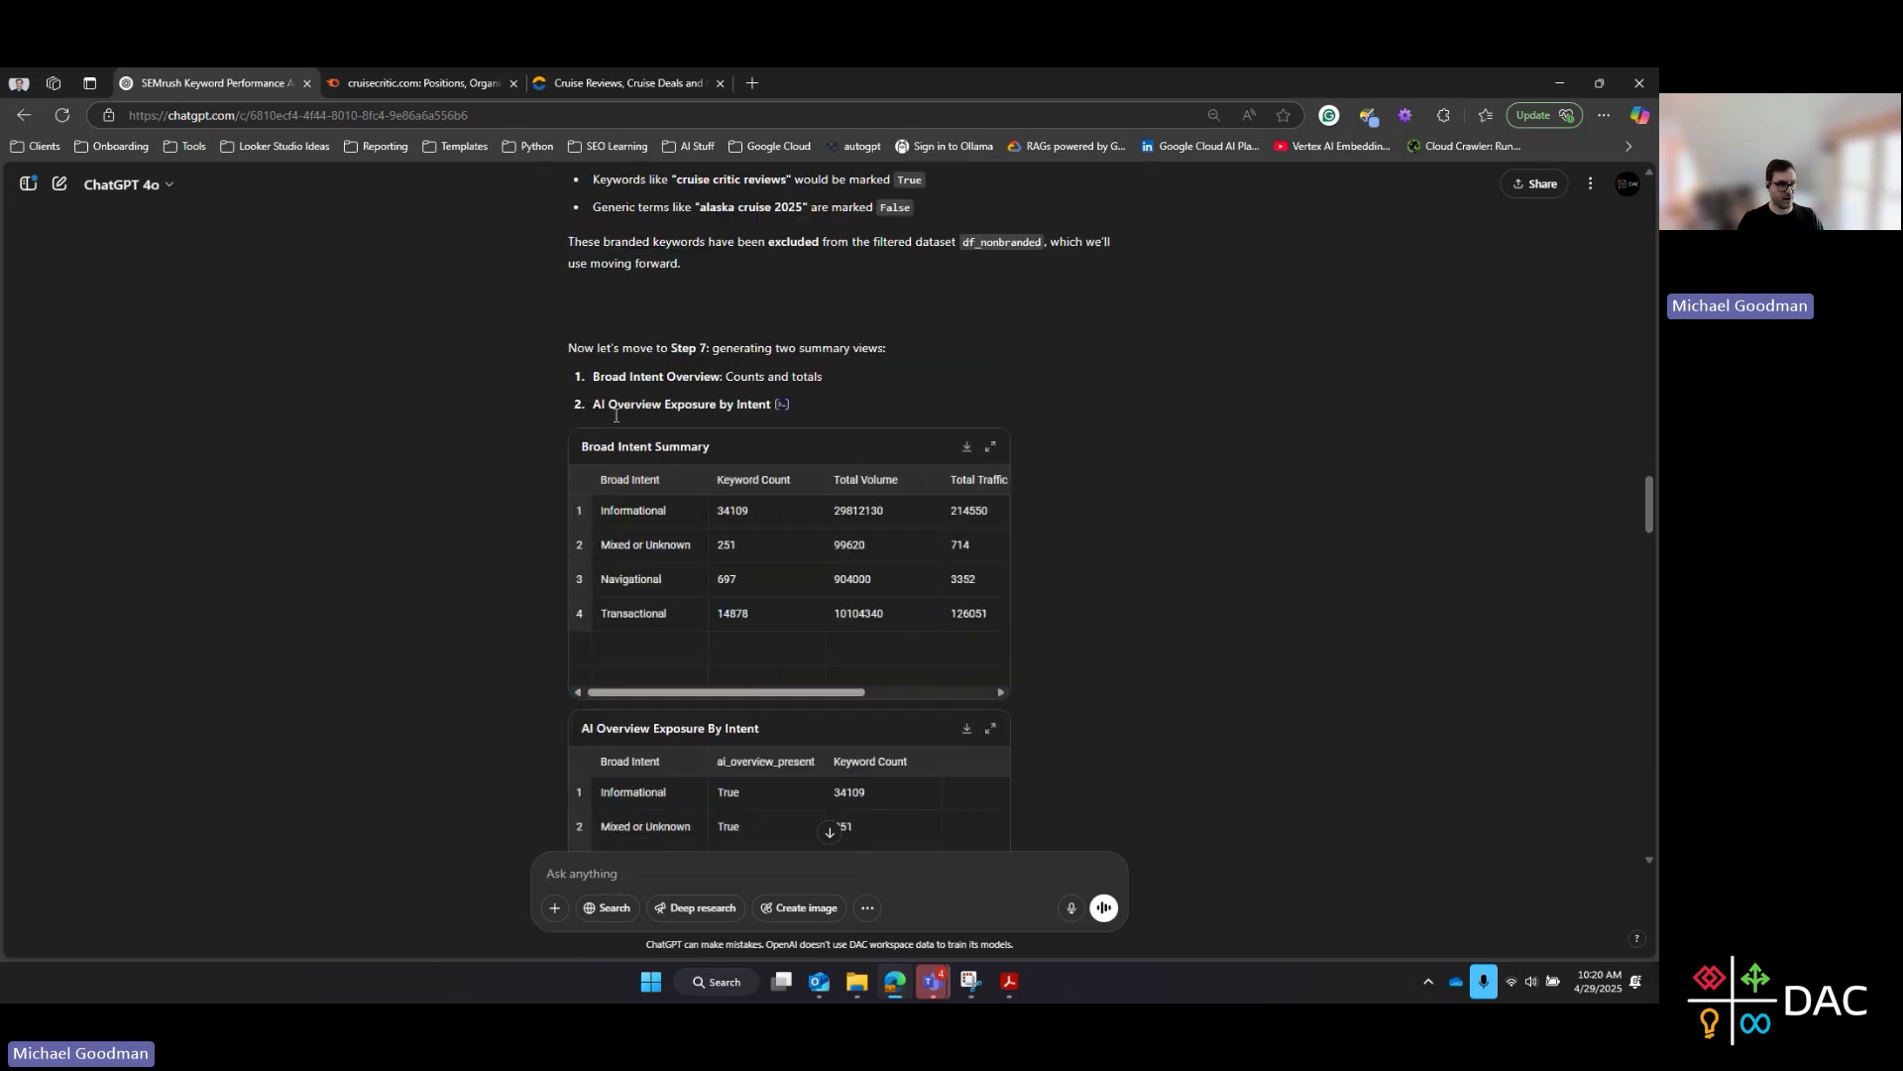
Review the Step 7 tables summarizing broad intent and AI Overview exposure by intent, along with their explanations
scroll(420, 409, "down", 2)
scroll(401, 412, "up", 1)
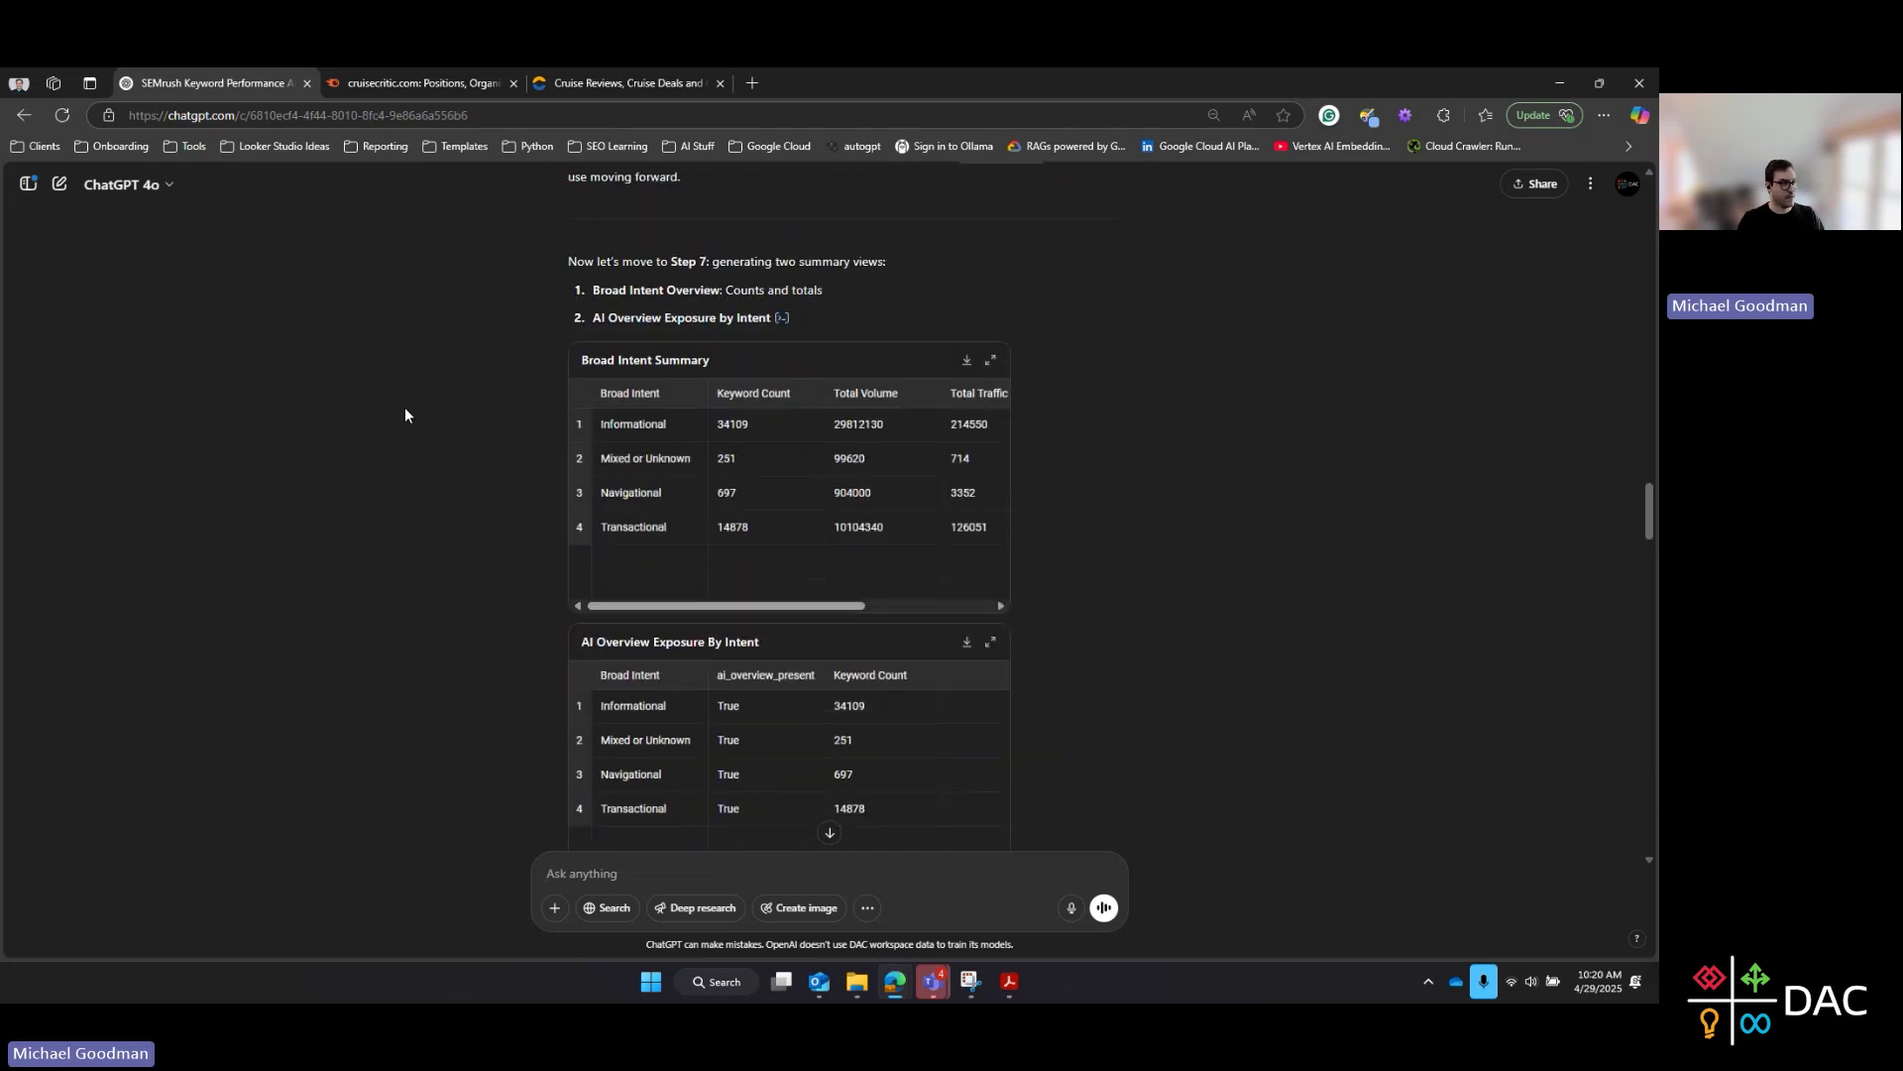
scroll(404, 416, "down", 1)
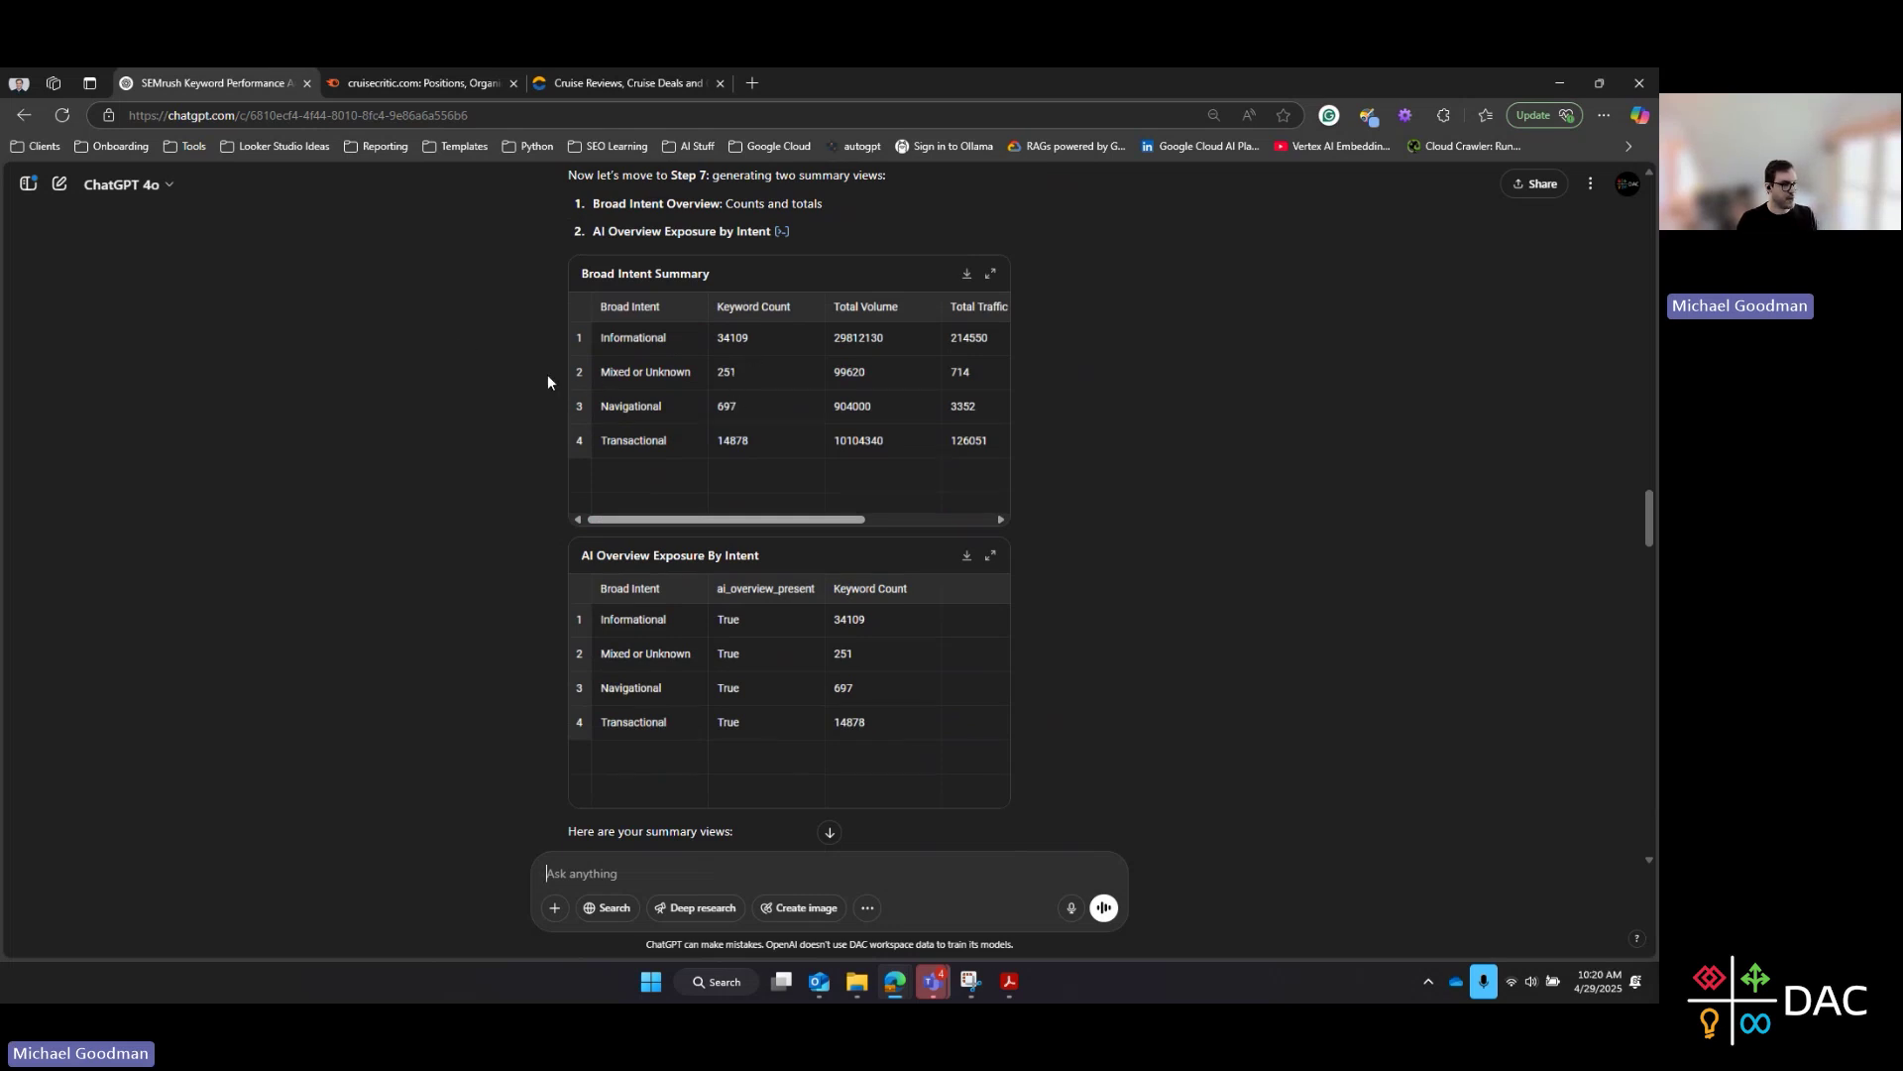
scroll(443, 407, "down", 3)
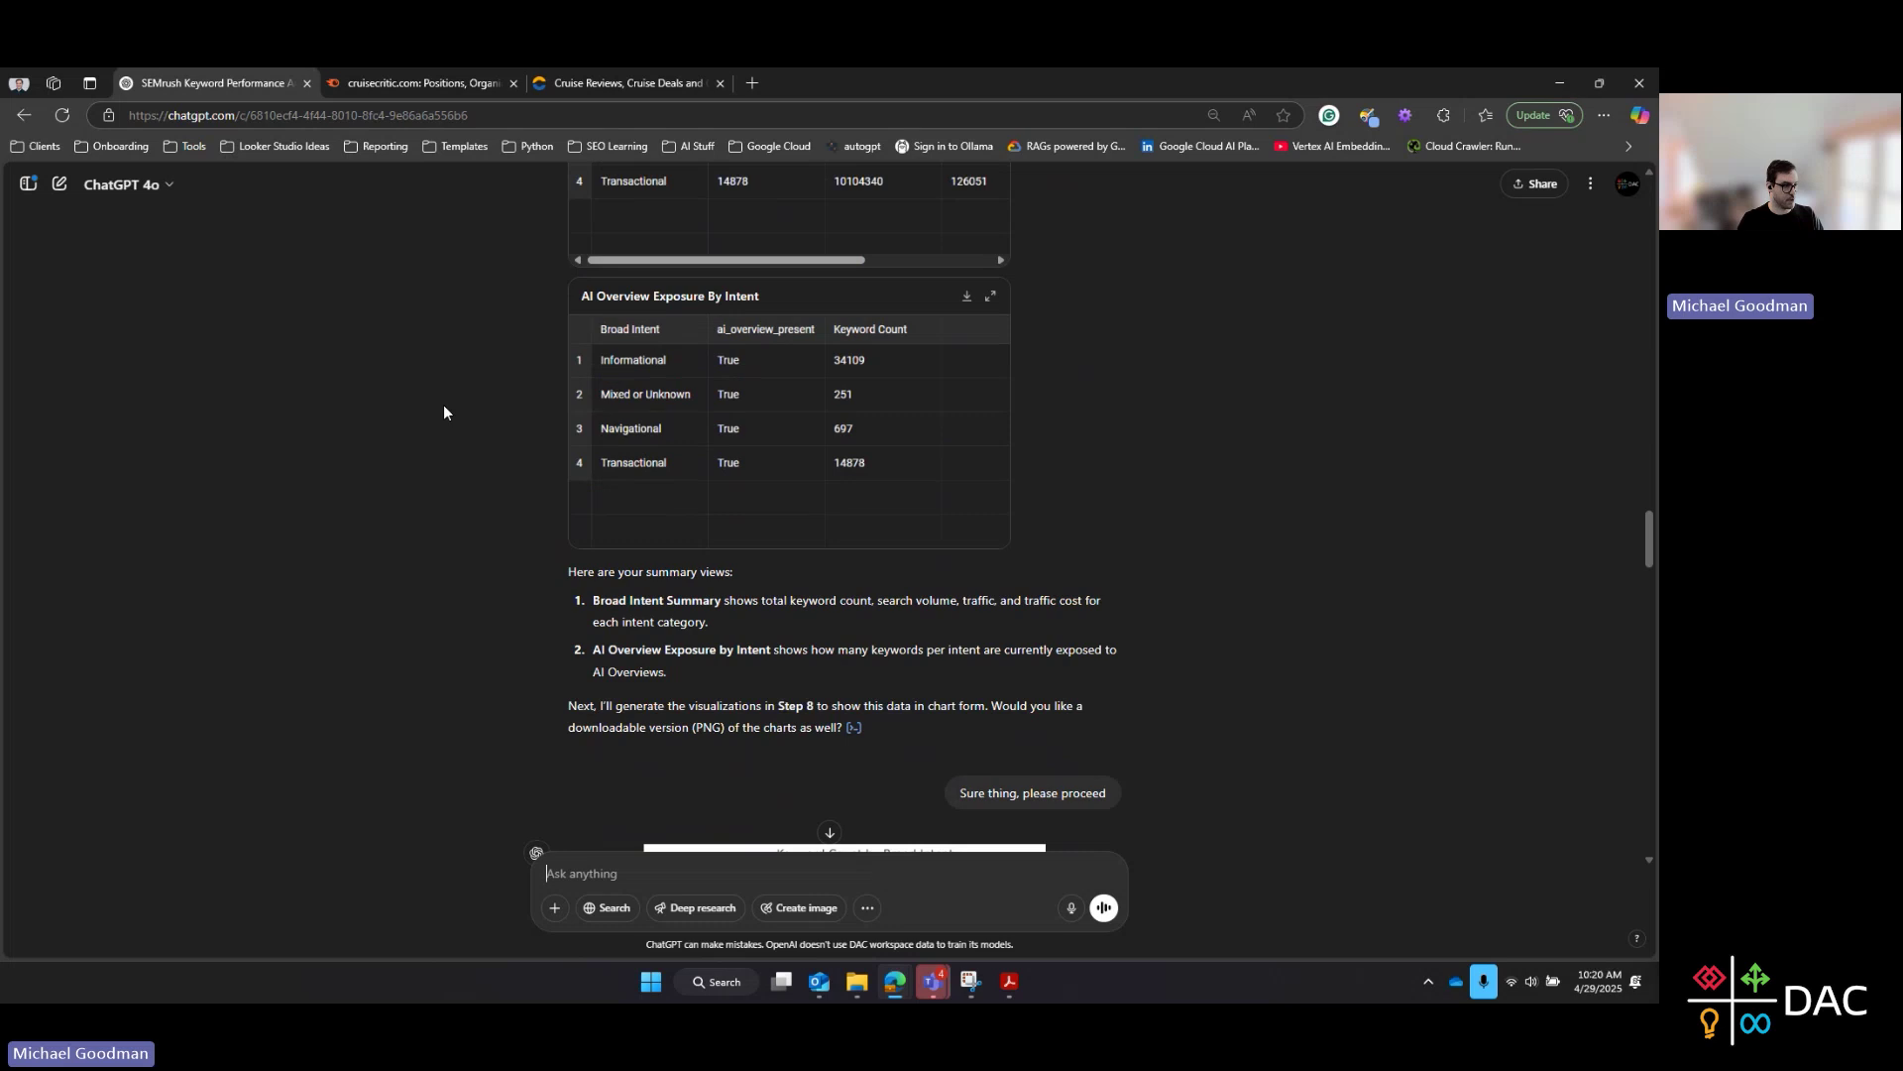
scroll(444, 405, "down", 1)
scroll(714, 398, "down", 3)
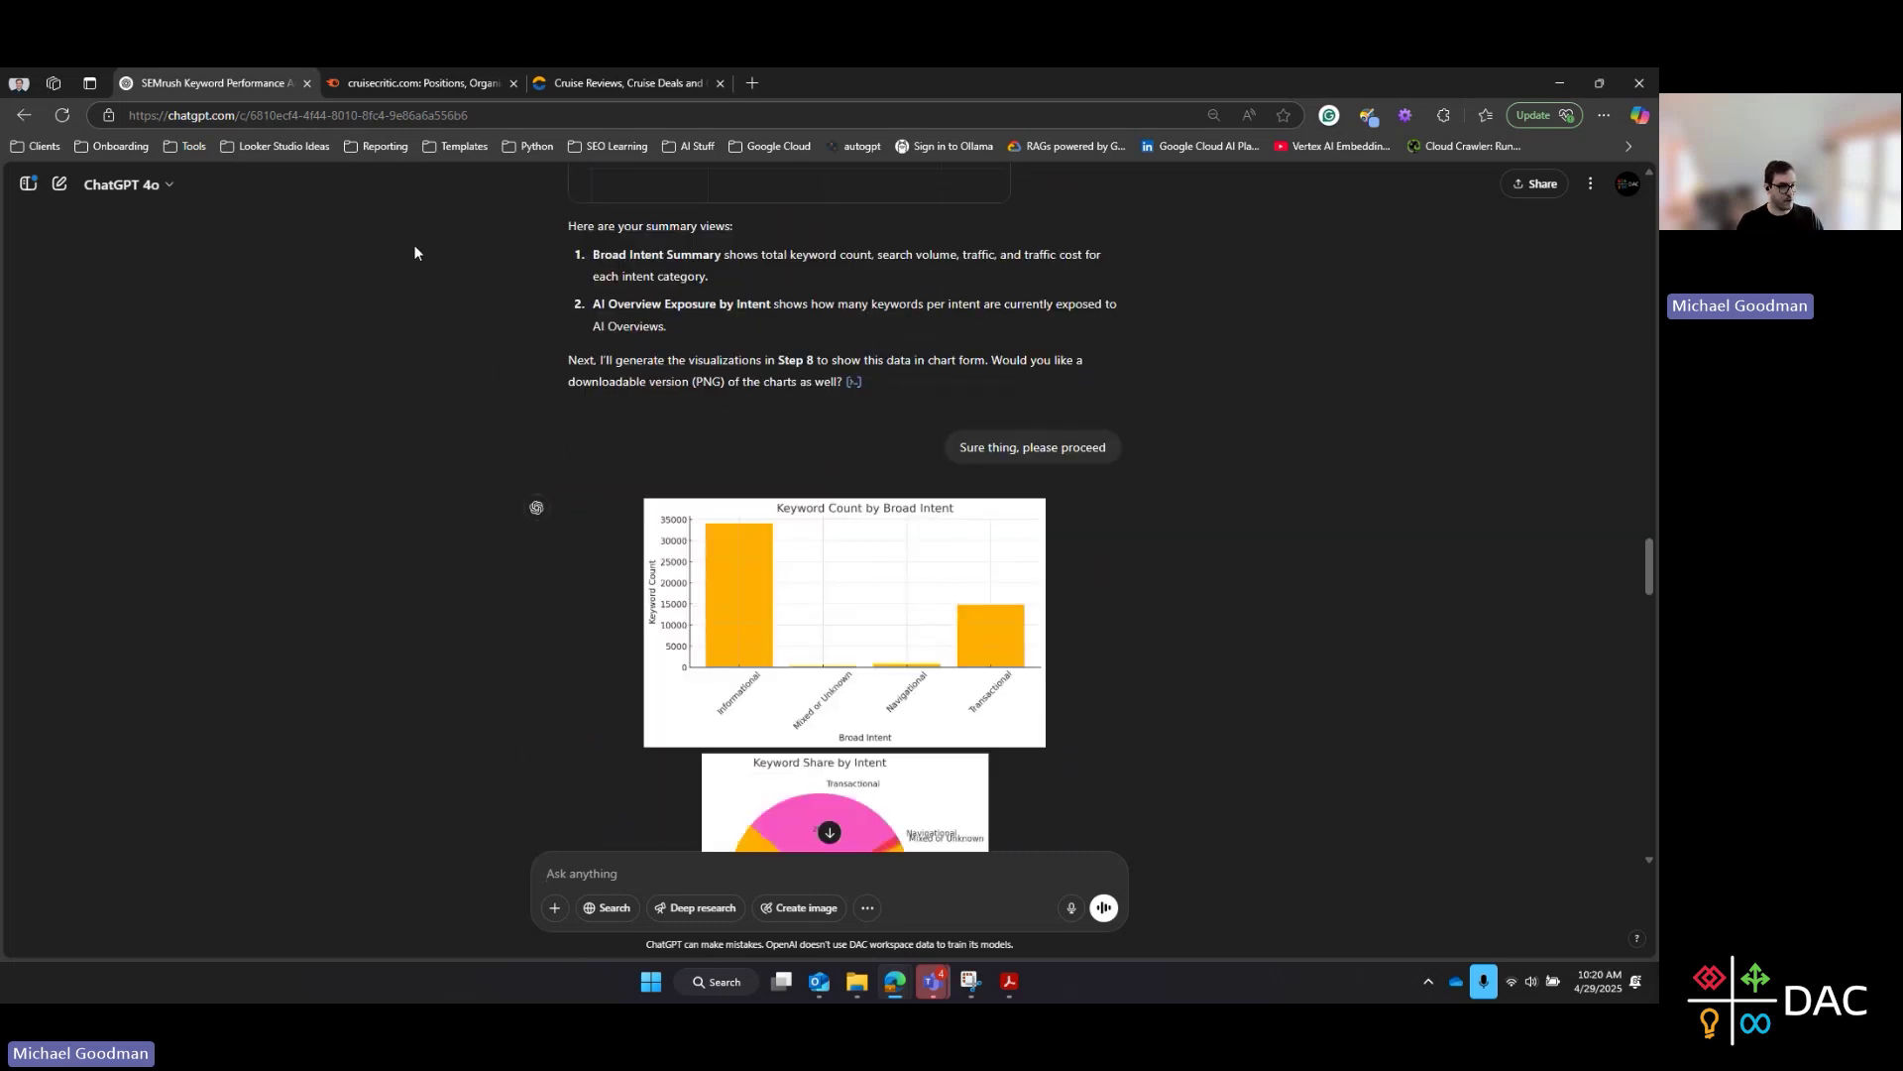
Examine the Step 8 charts of keyword count, keyword share and AI Overview presence by intent, plus the Step 9 section on non-branded keywords
scroll(443, 479, "down", 2)
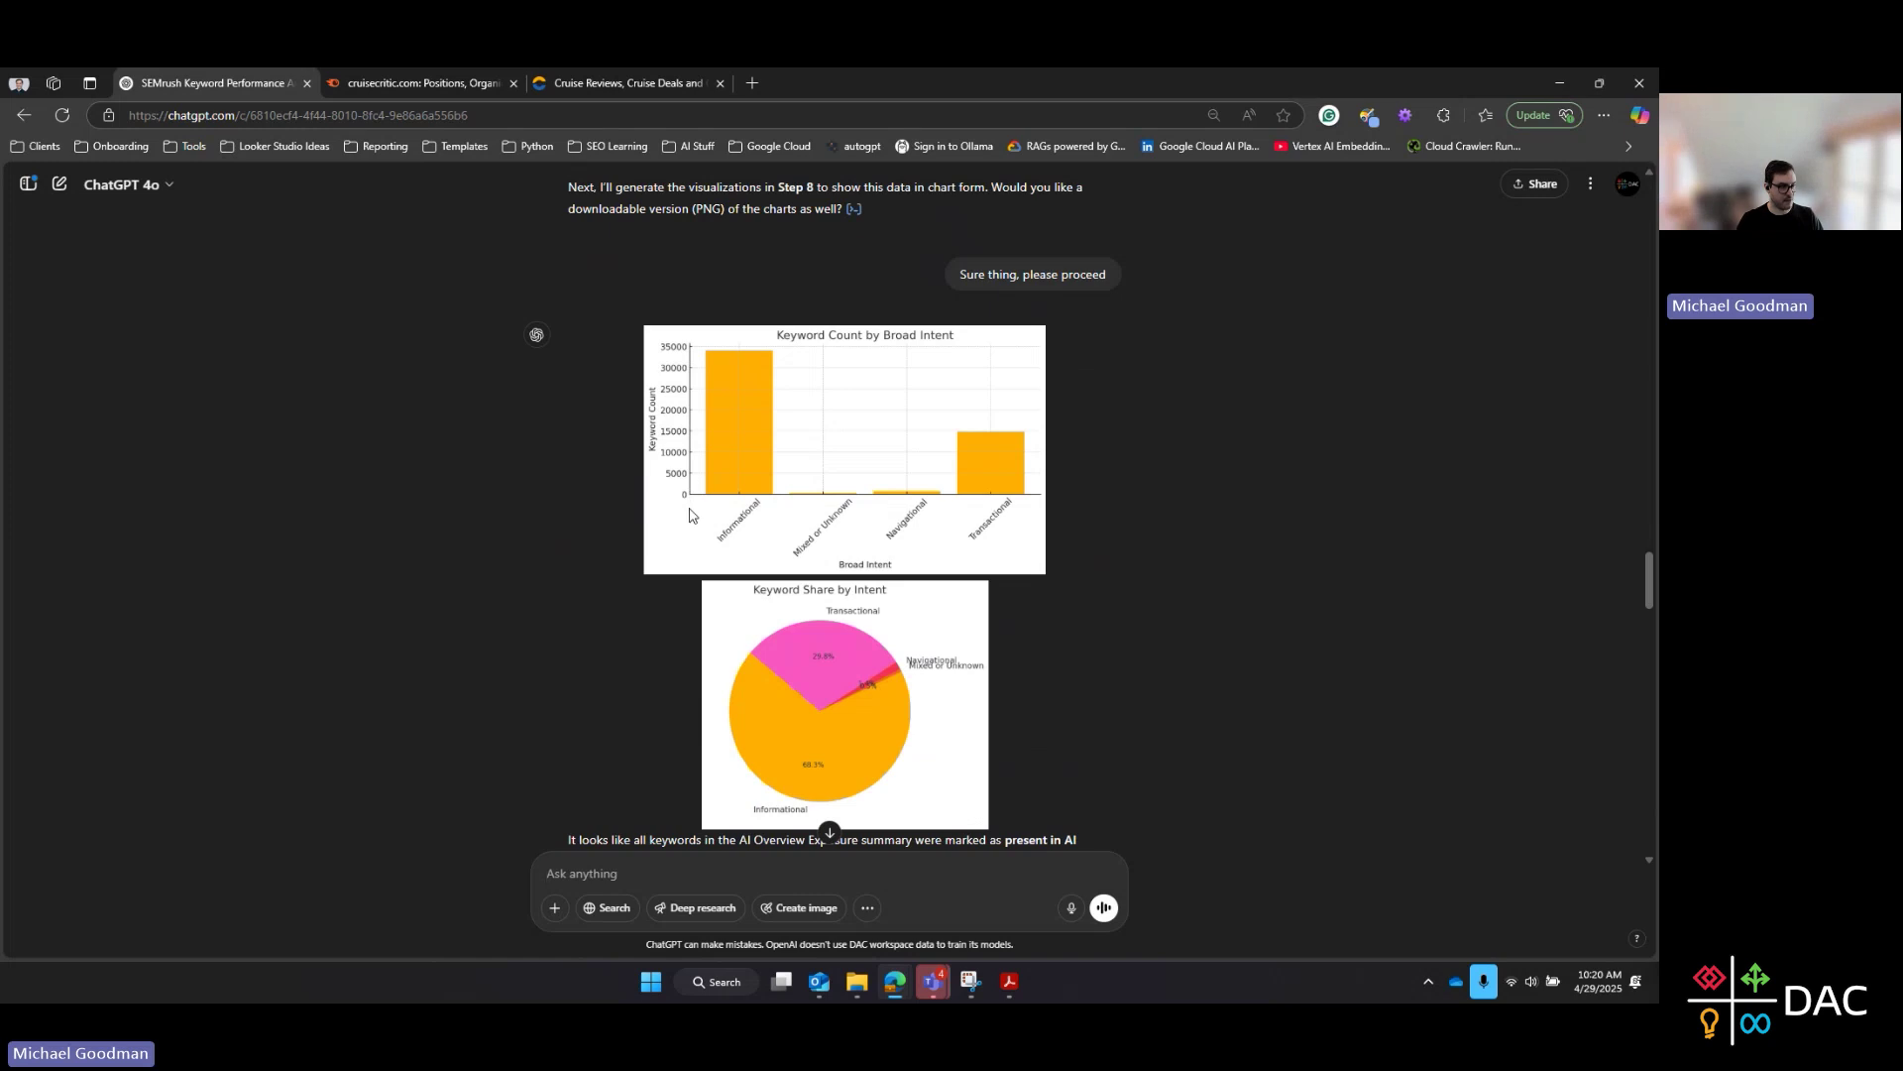
scroll(495, 472, "down", 2)
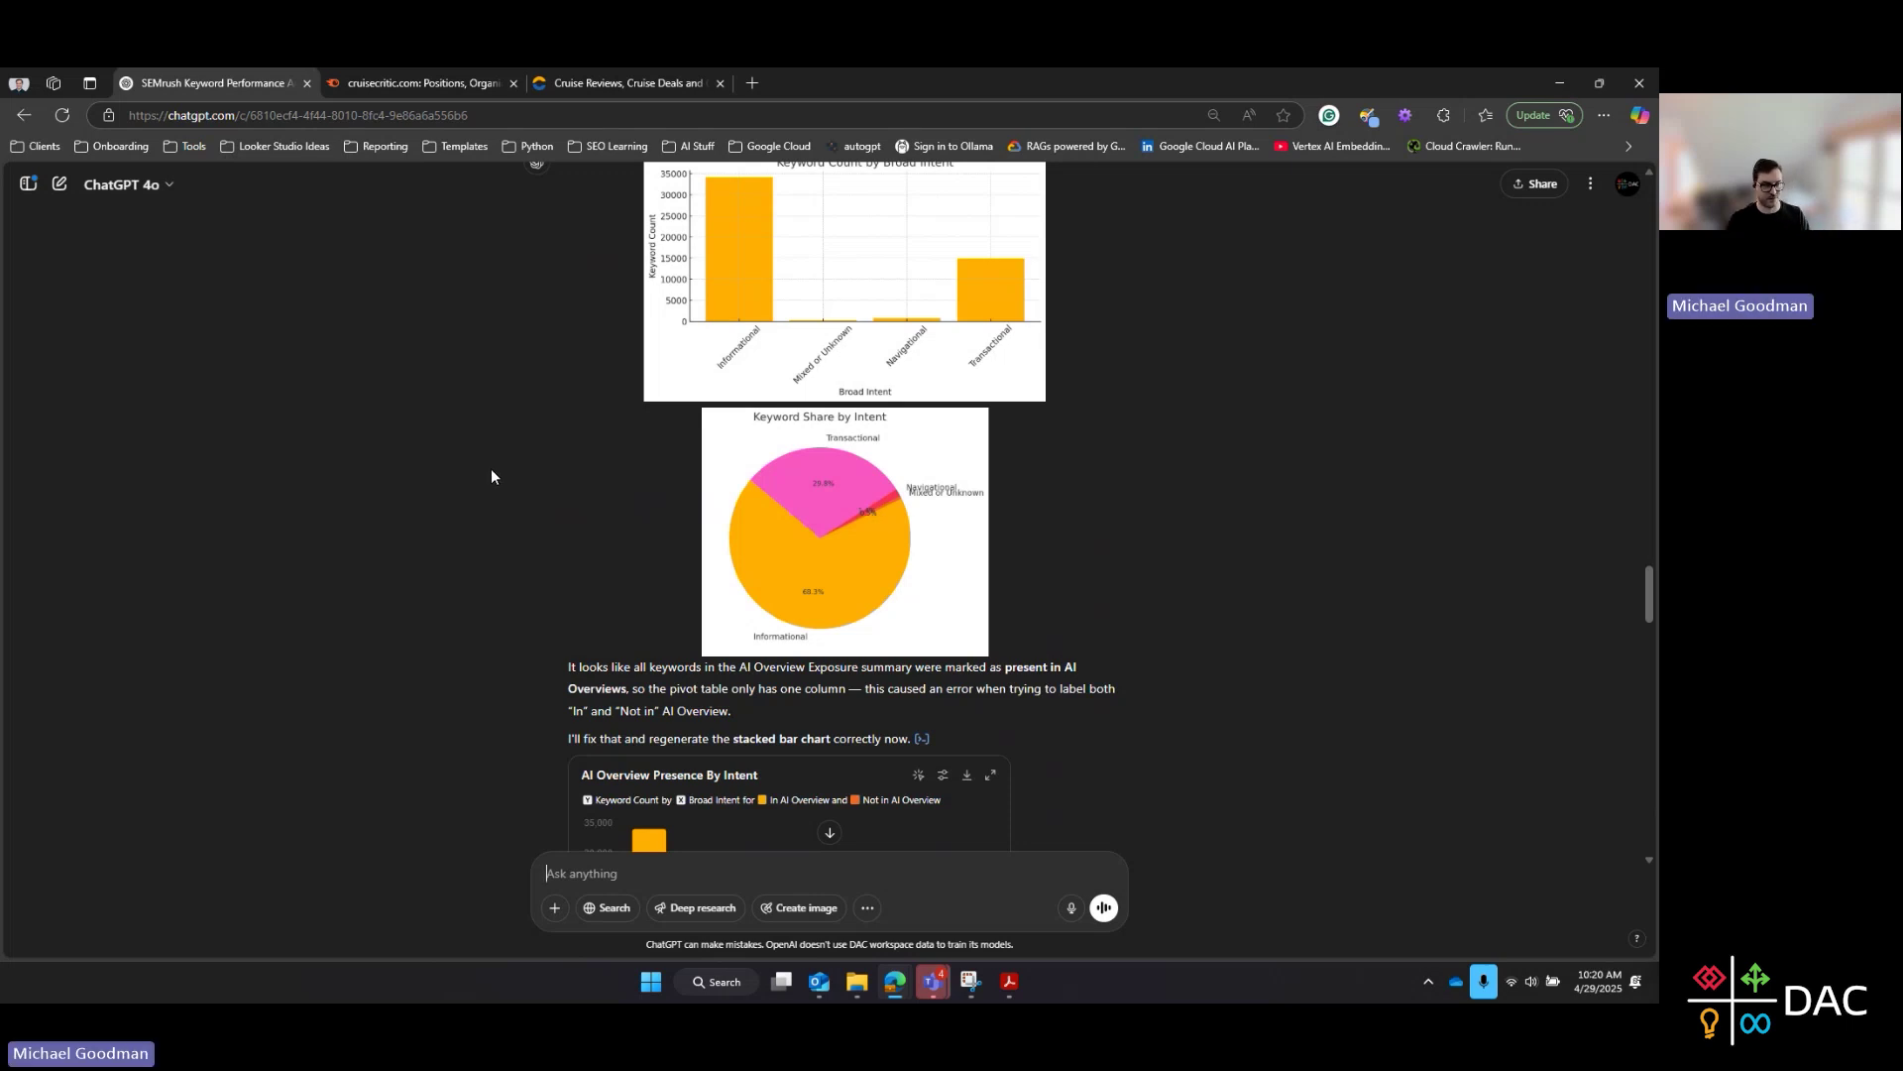
scroll(466, 490, "up", 1)
scroll(457, 489, "up", 1)
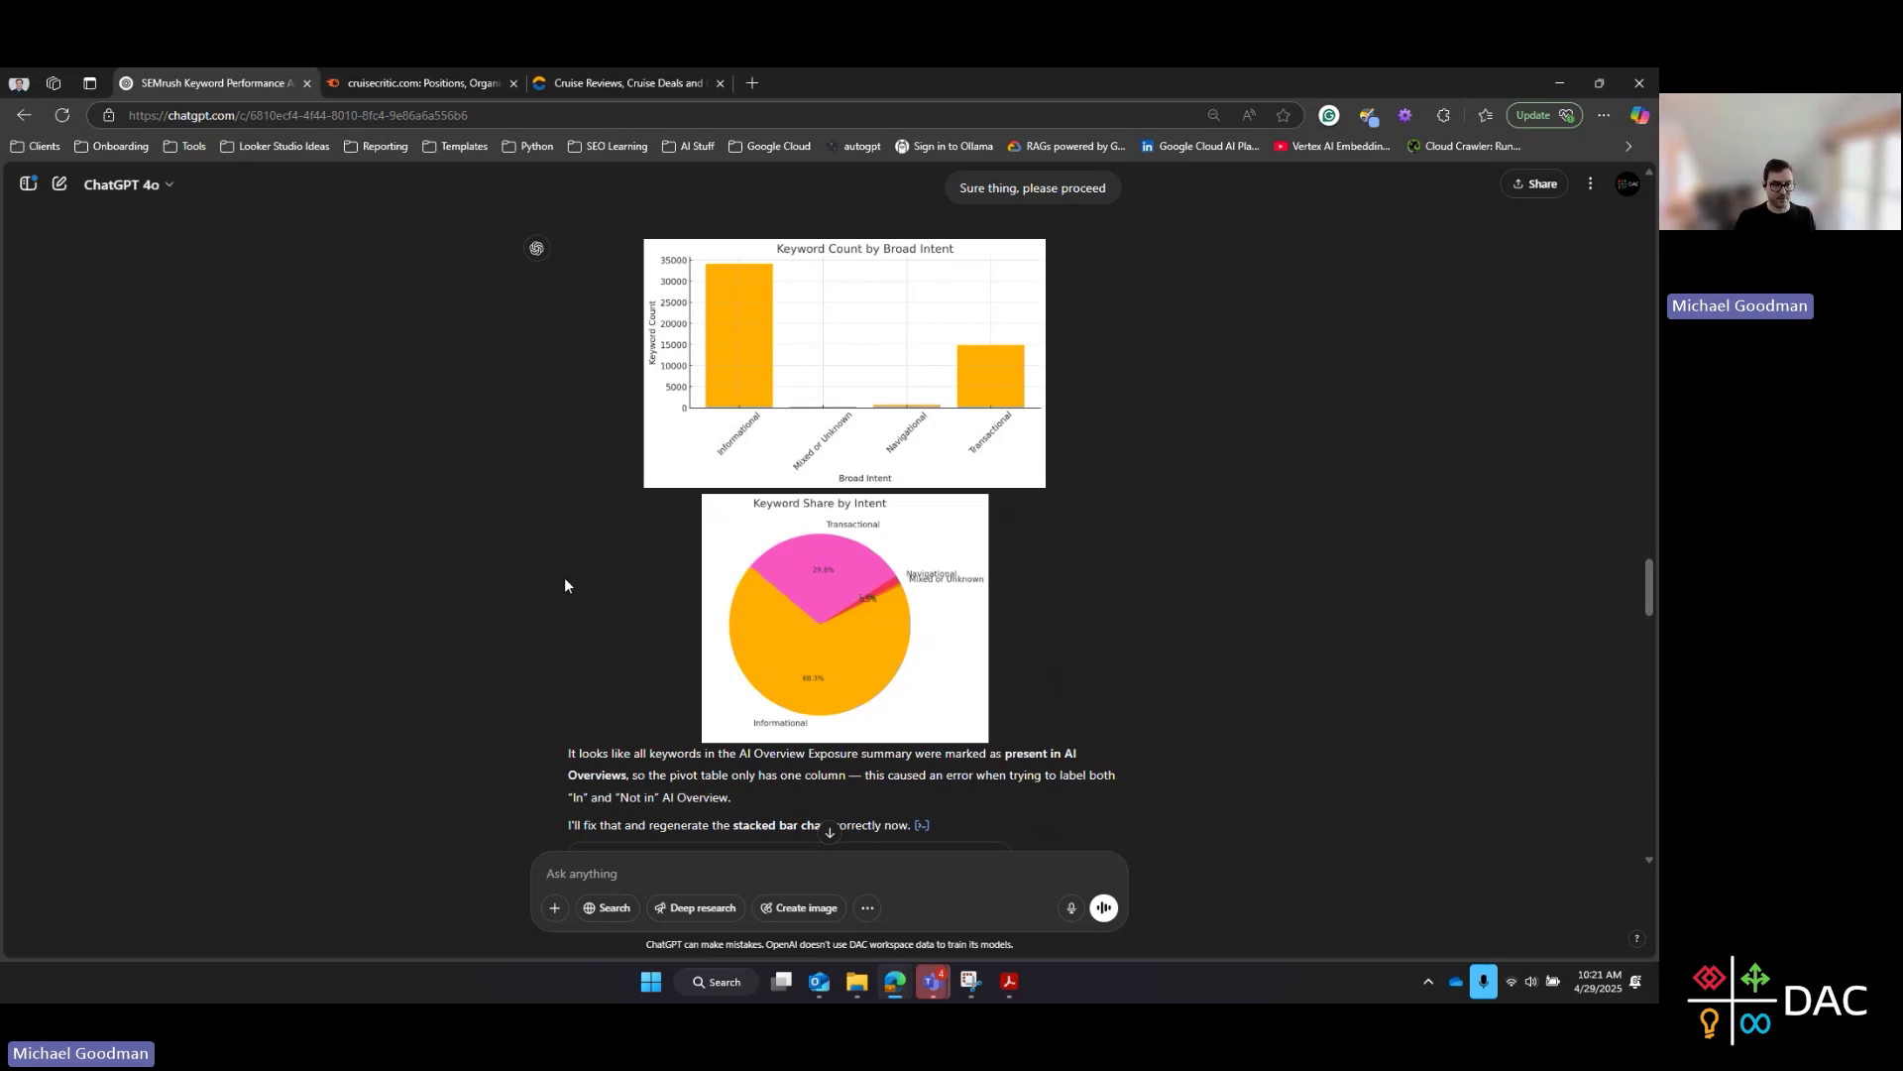
scroll(565, 585, "down", 2)
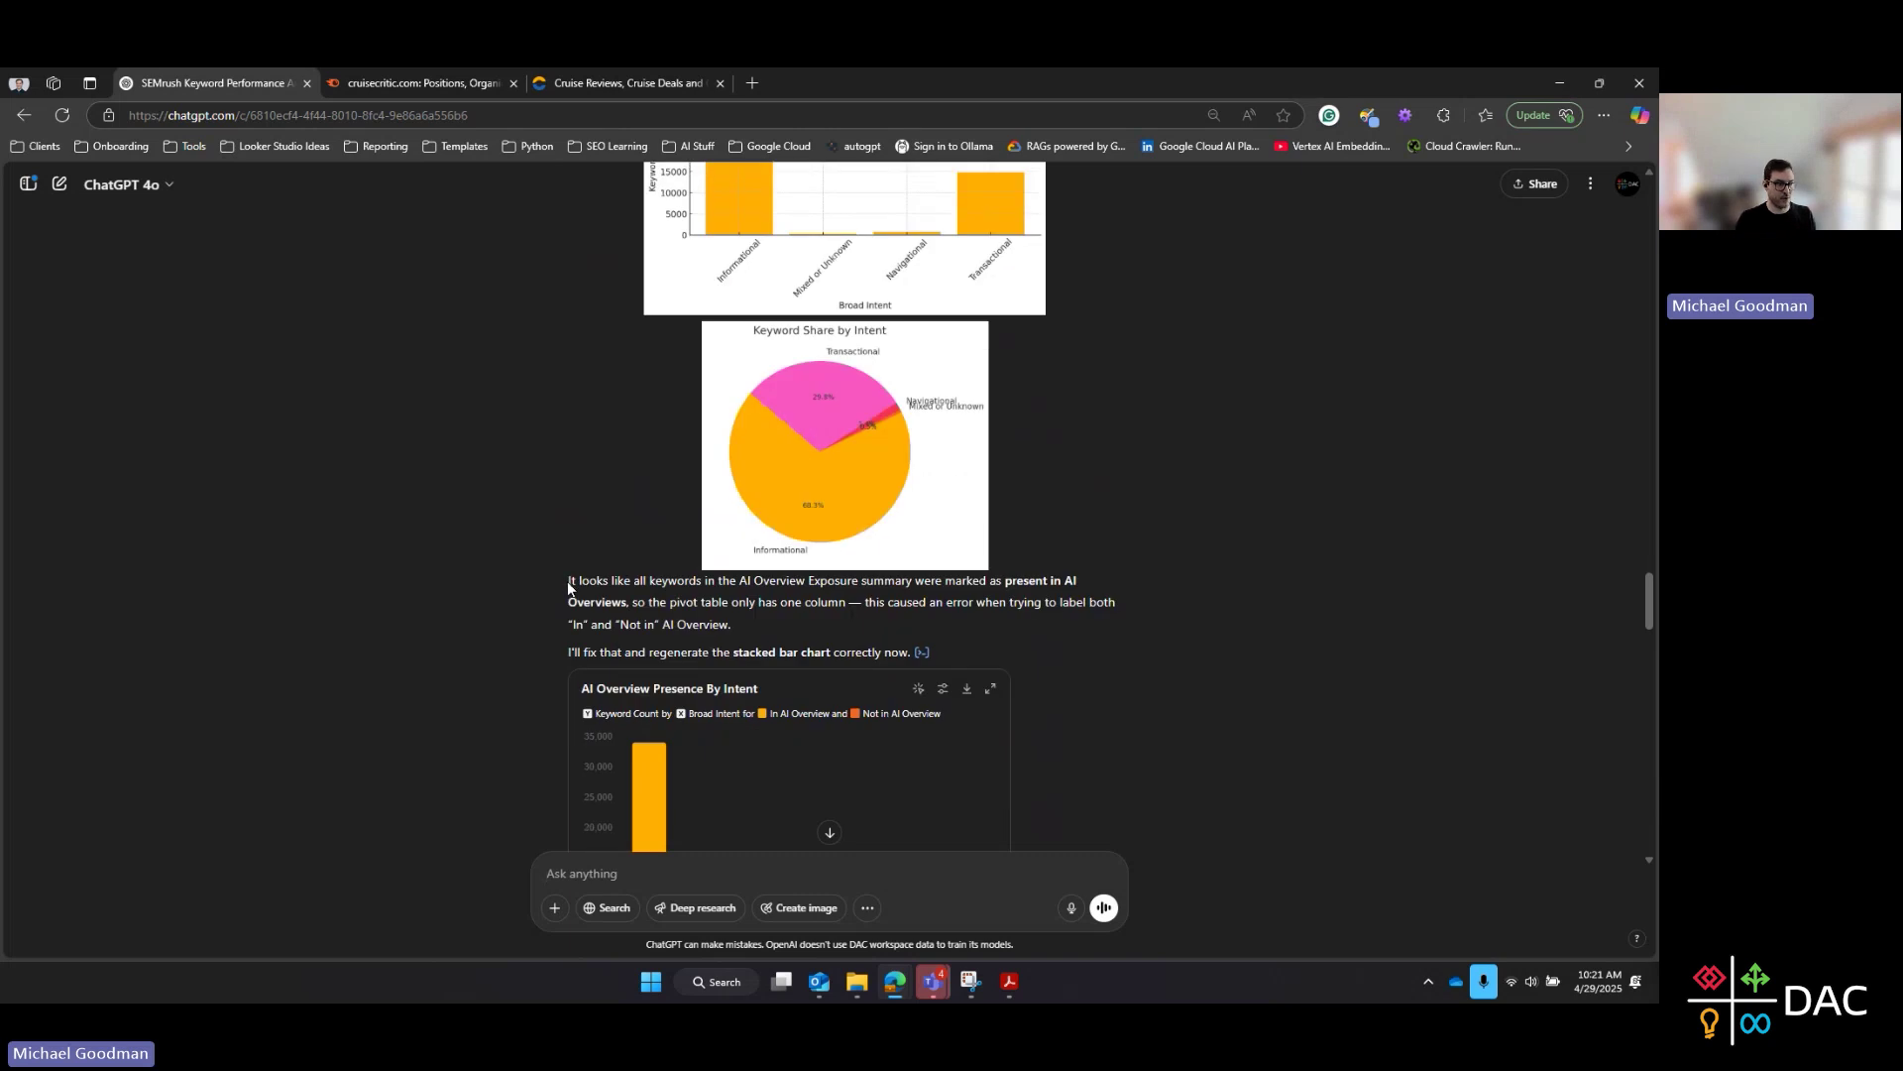
scroll(543, 594, "down", 3)
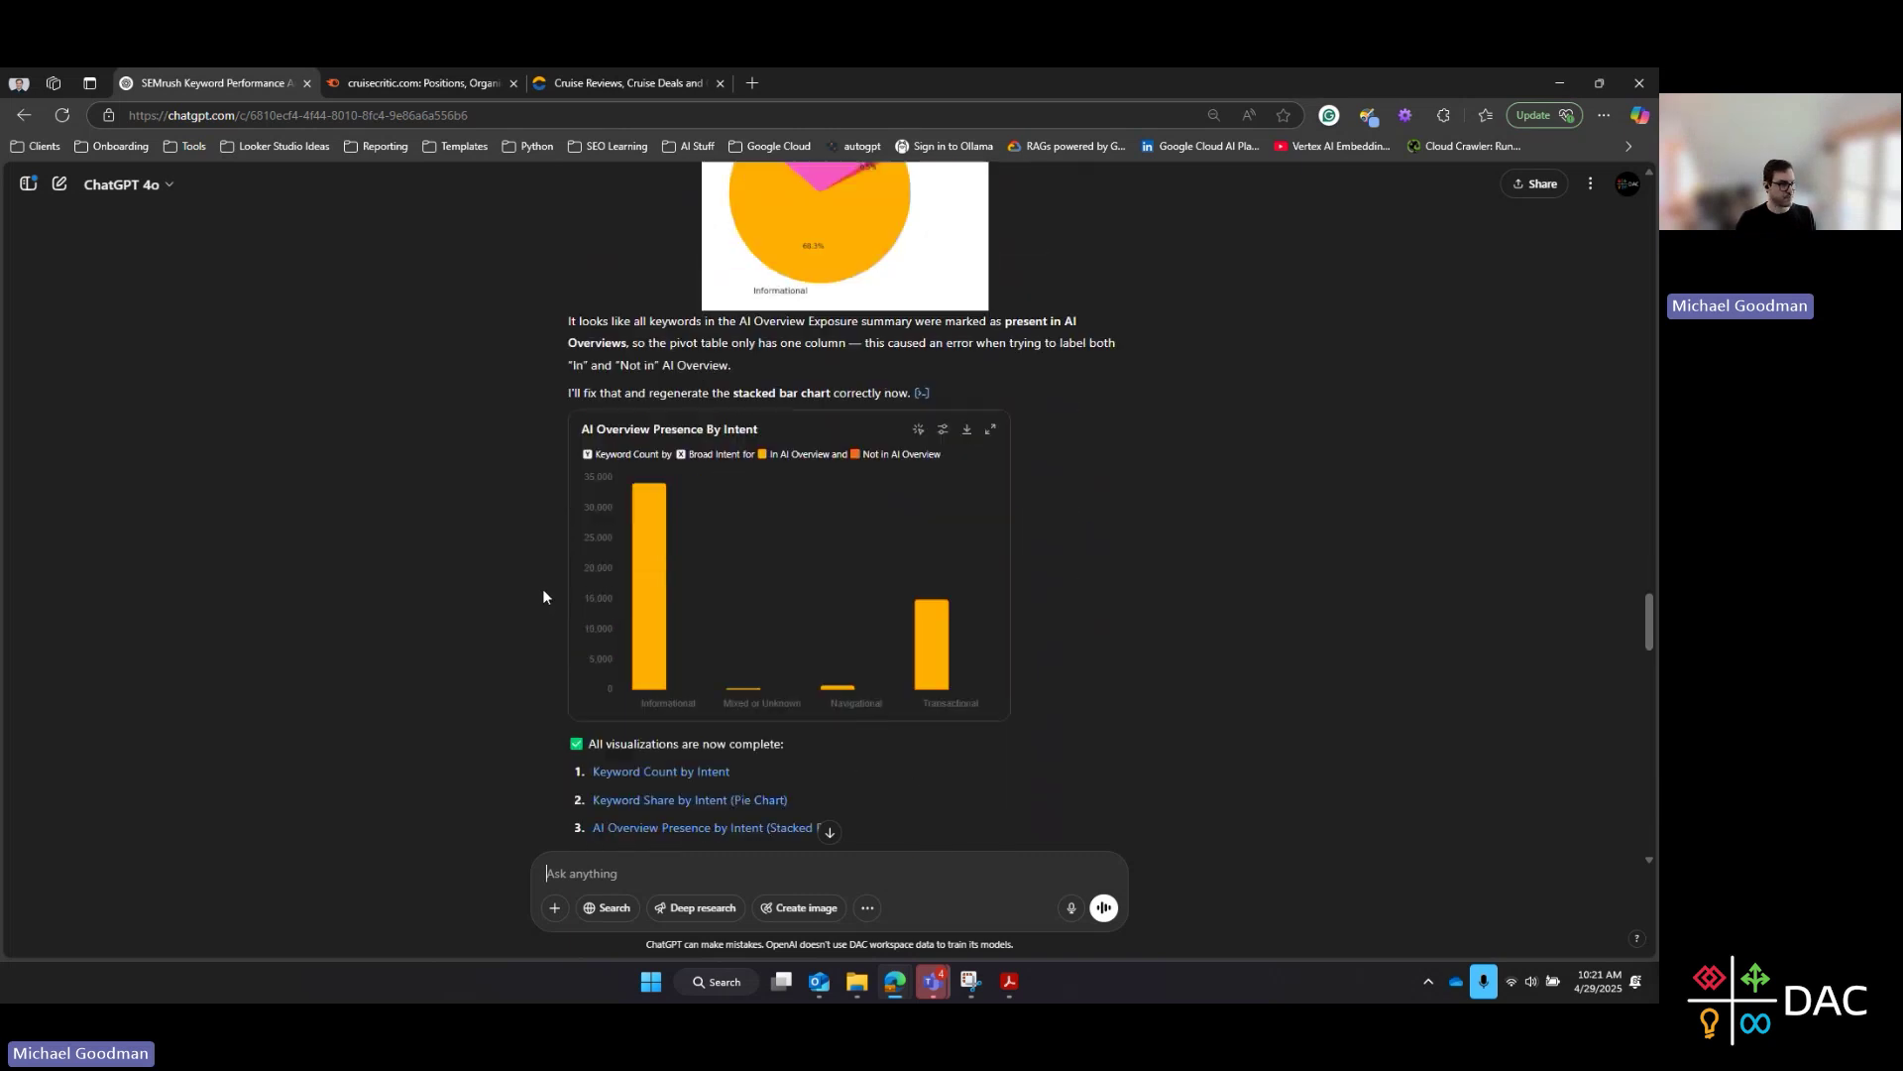
scroll(544, 596, "down", 7)
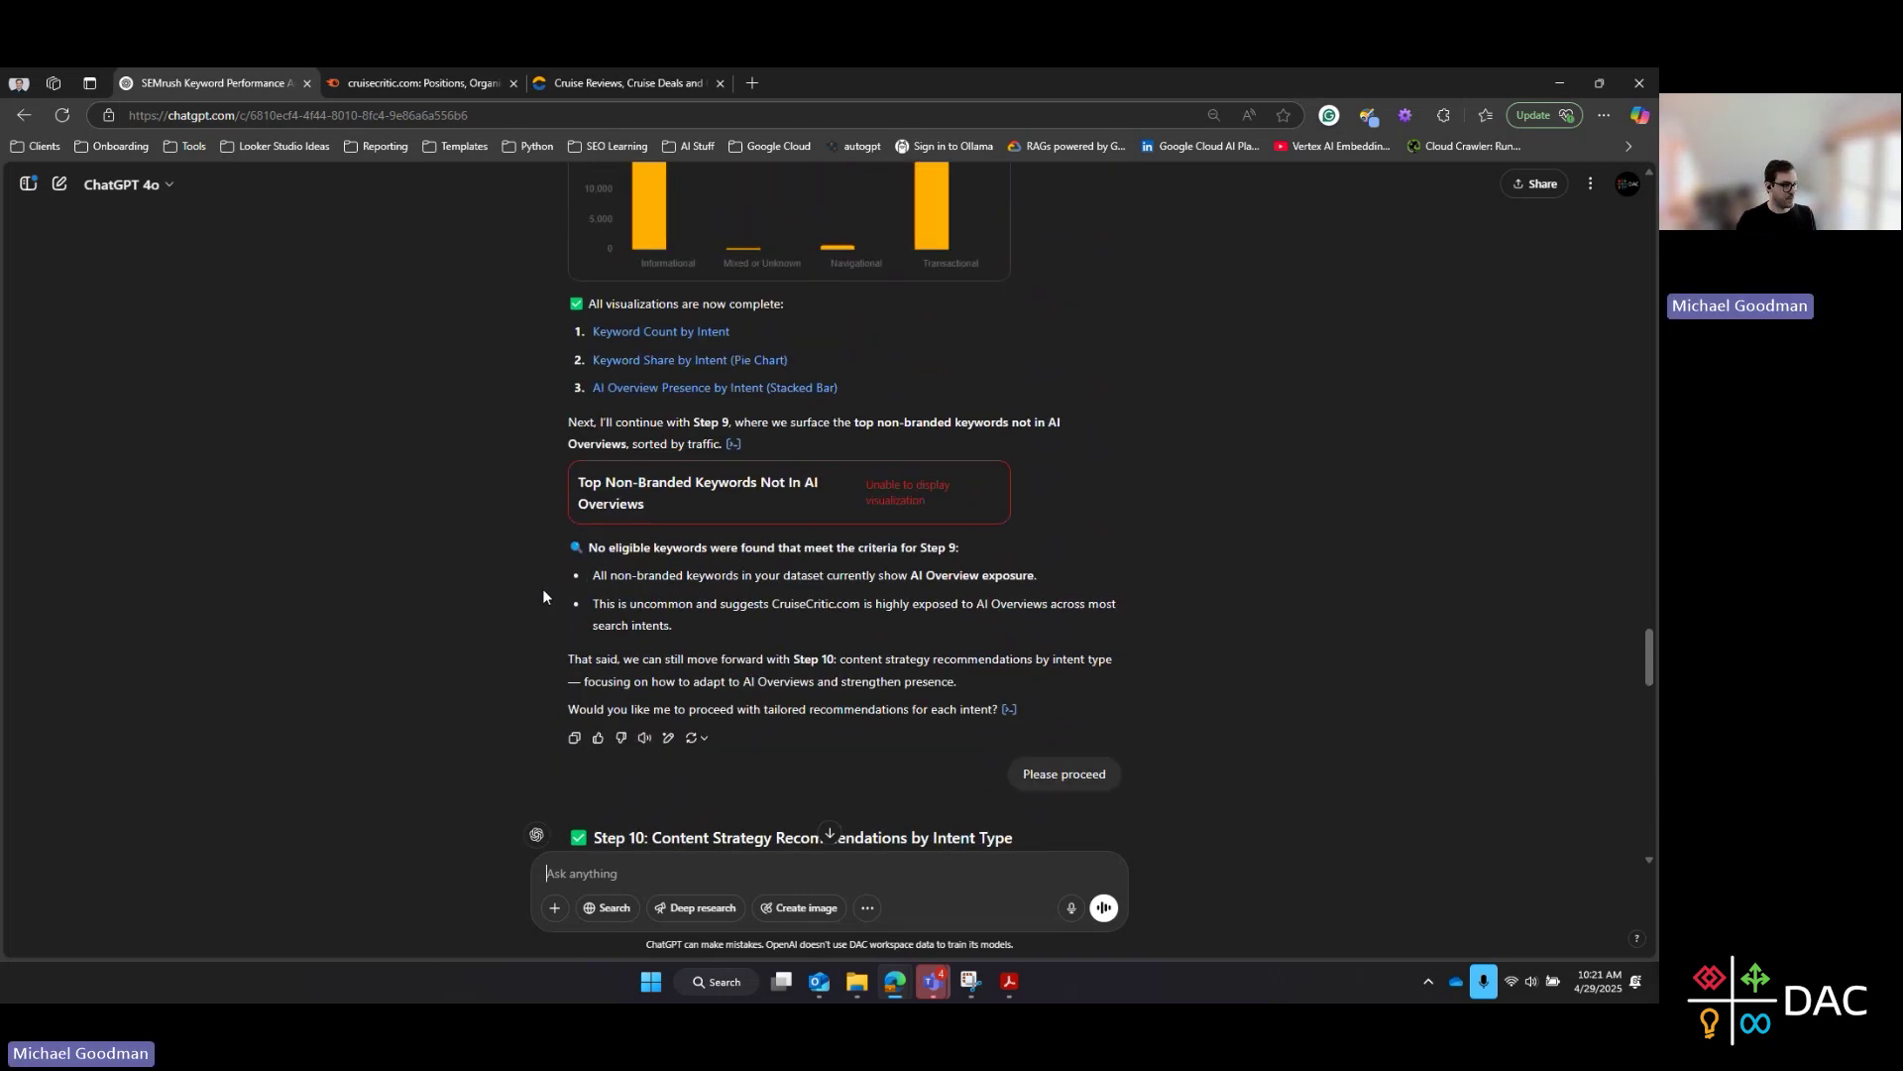
scroll(544, 594, "up", 2)
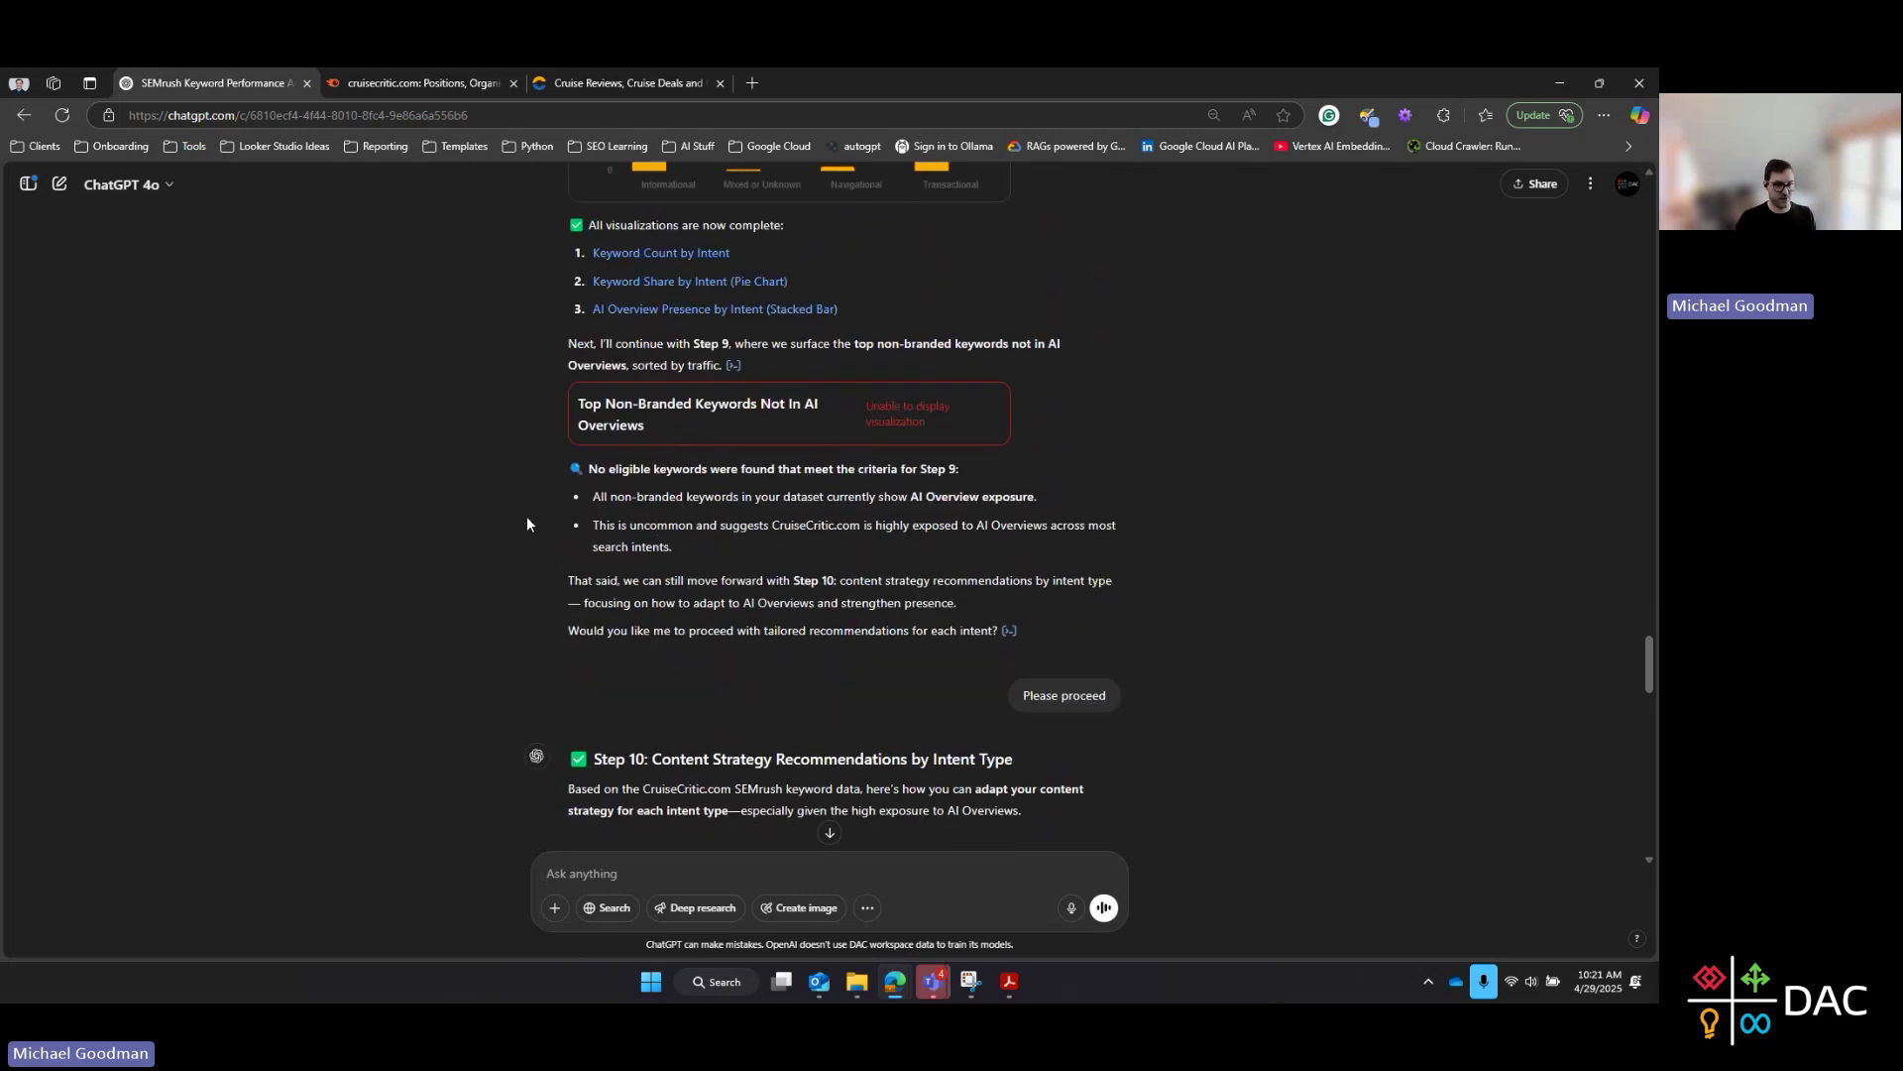
Read the Step 10 content strategy recommendations for informational, transactional, navigational and mixed intent, through to the downloadable strategy brief
scroll(416, 511, "down", 4)
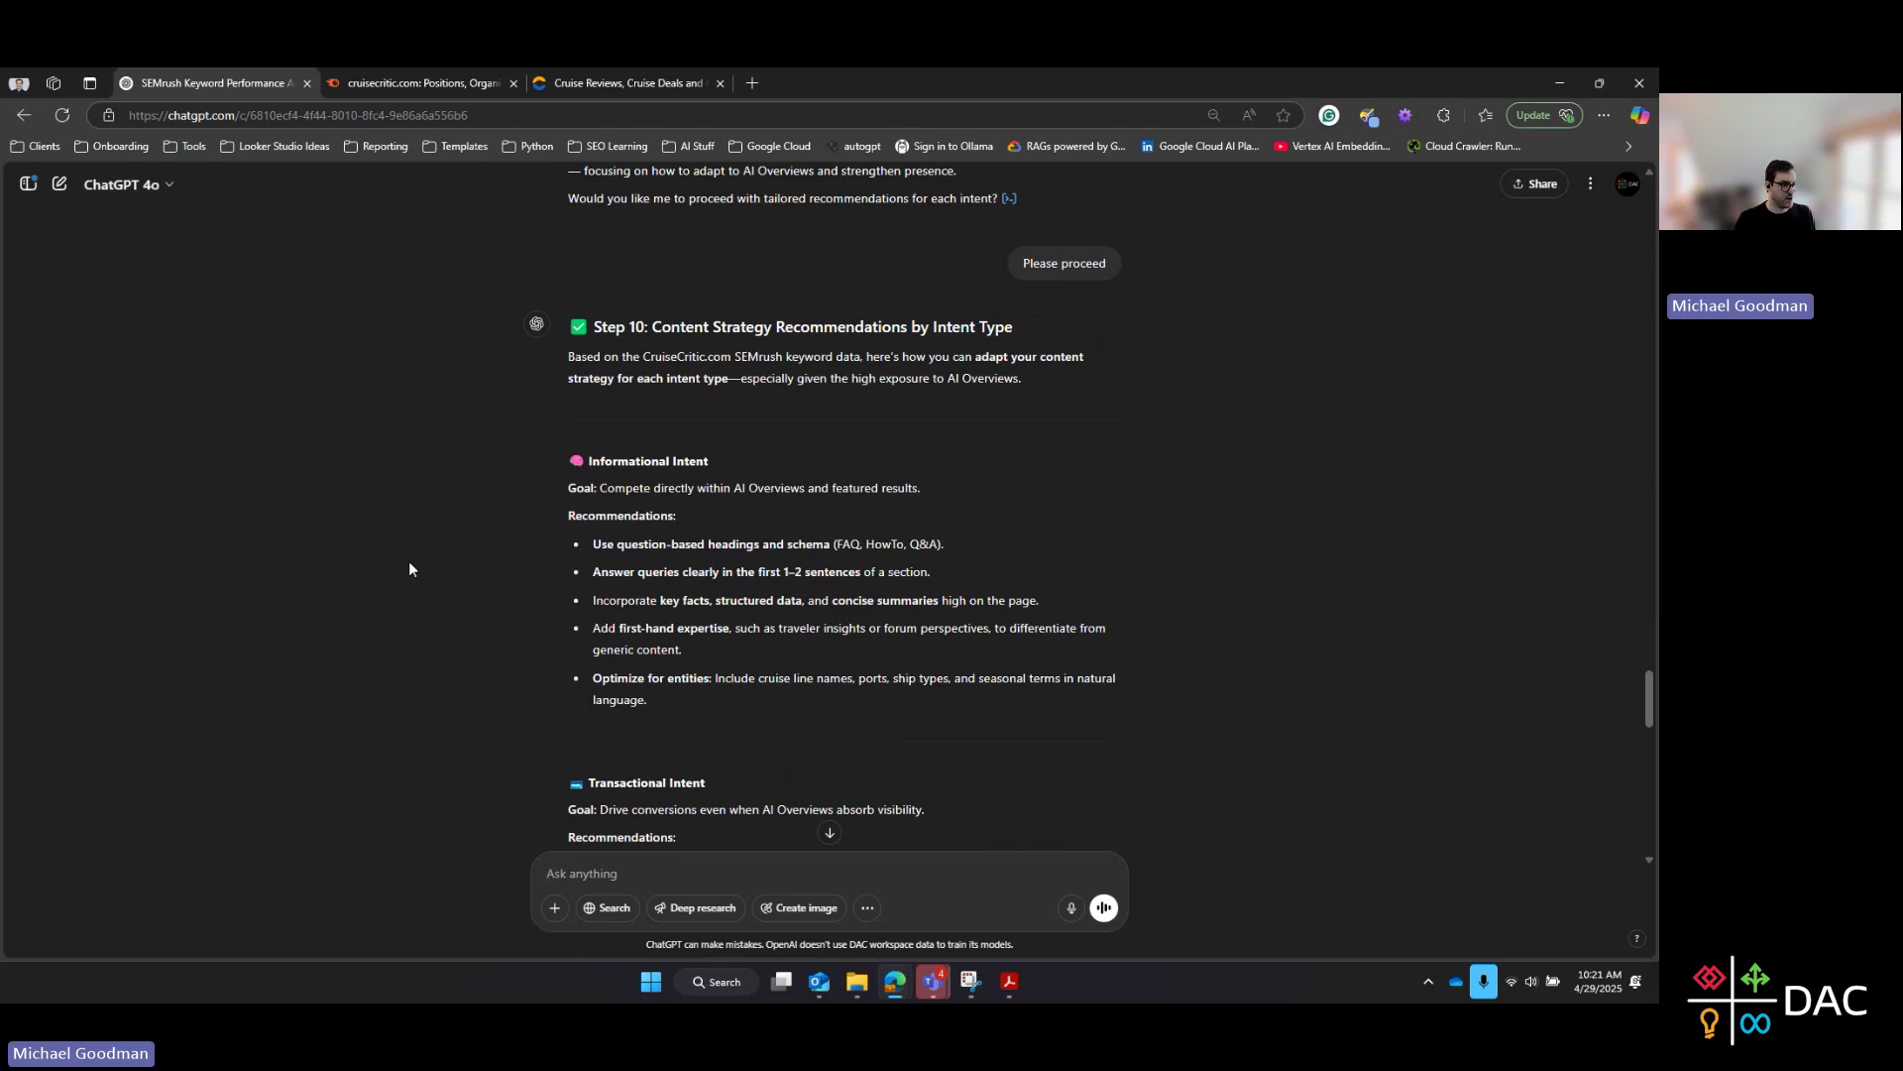
scroll(477, 530, "down", 1)
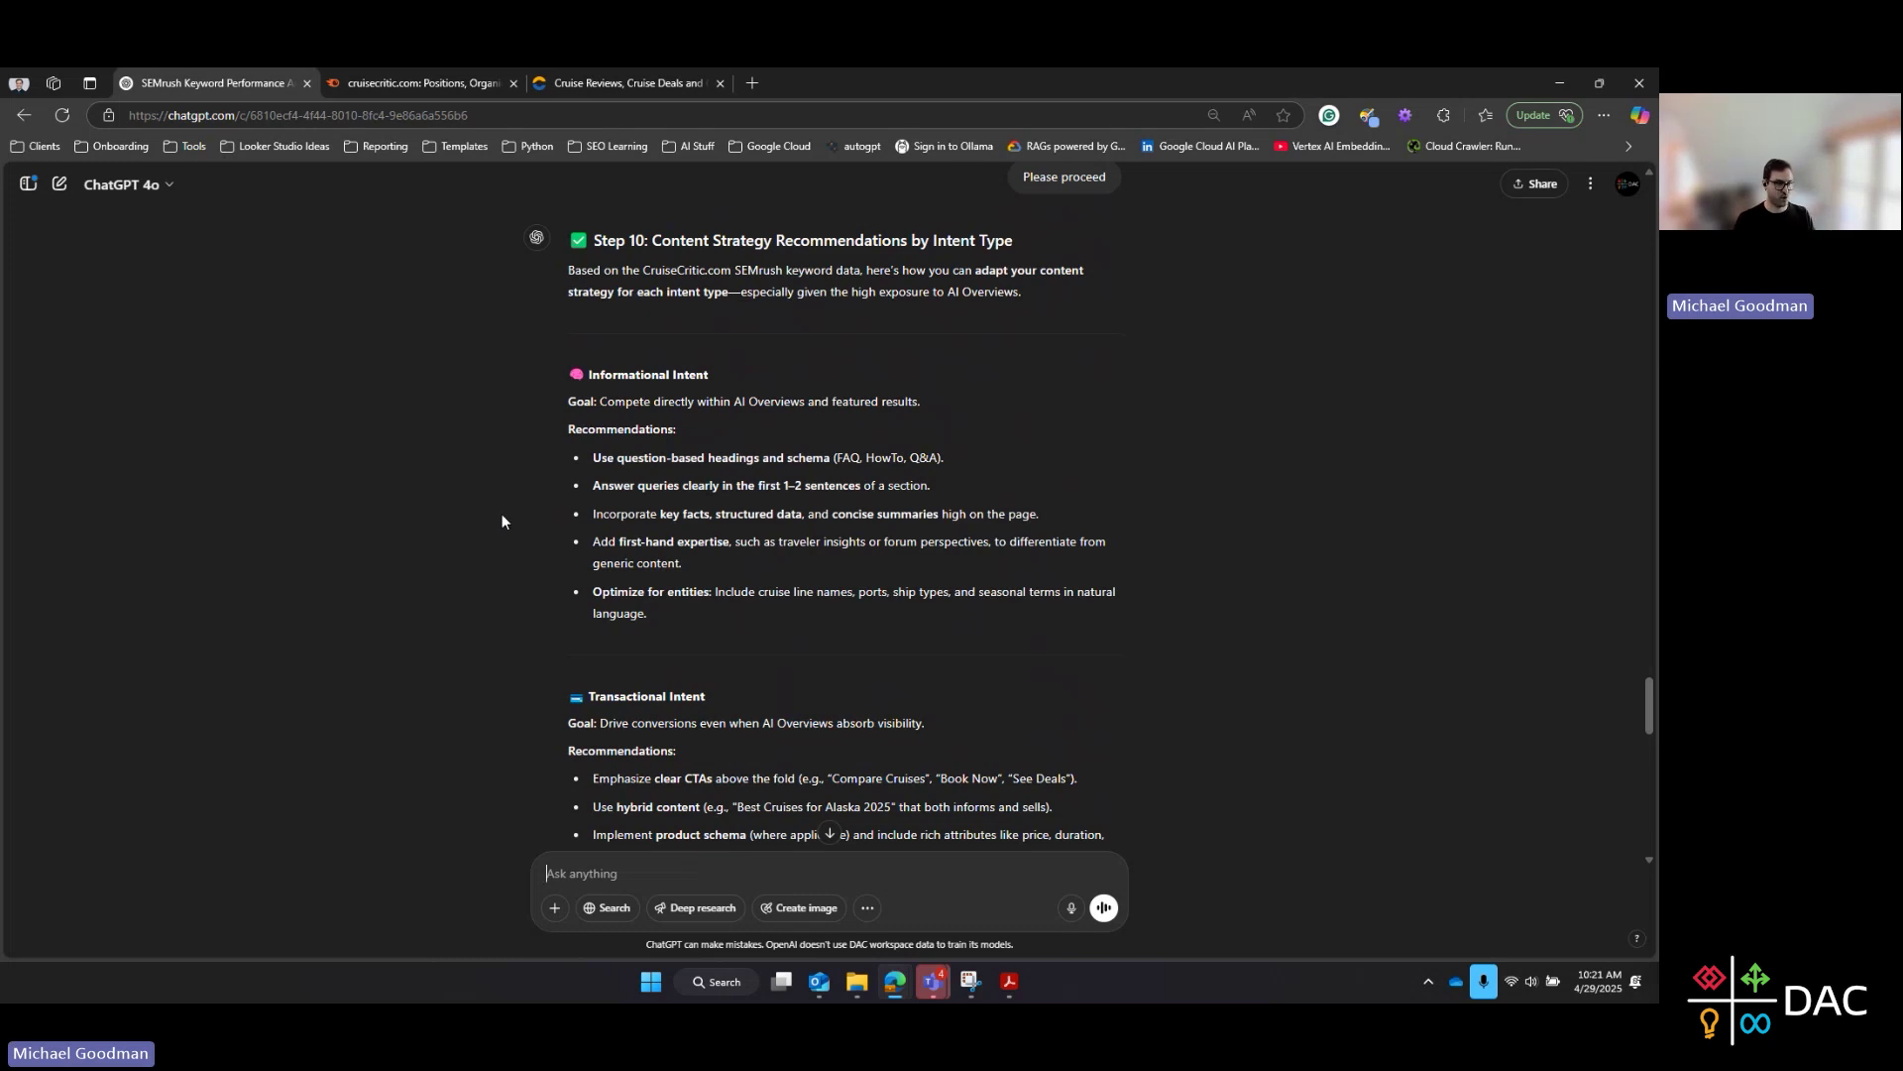
scroll(501, 517, "down", 1)
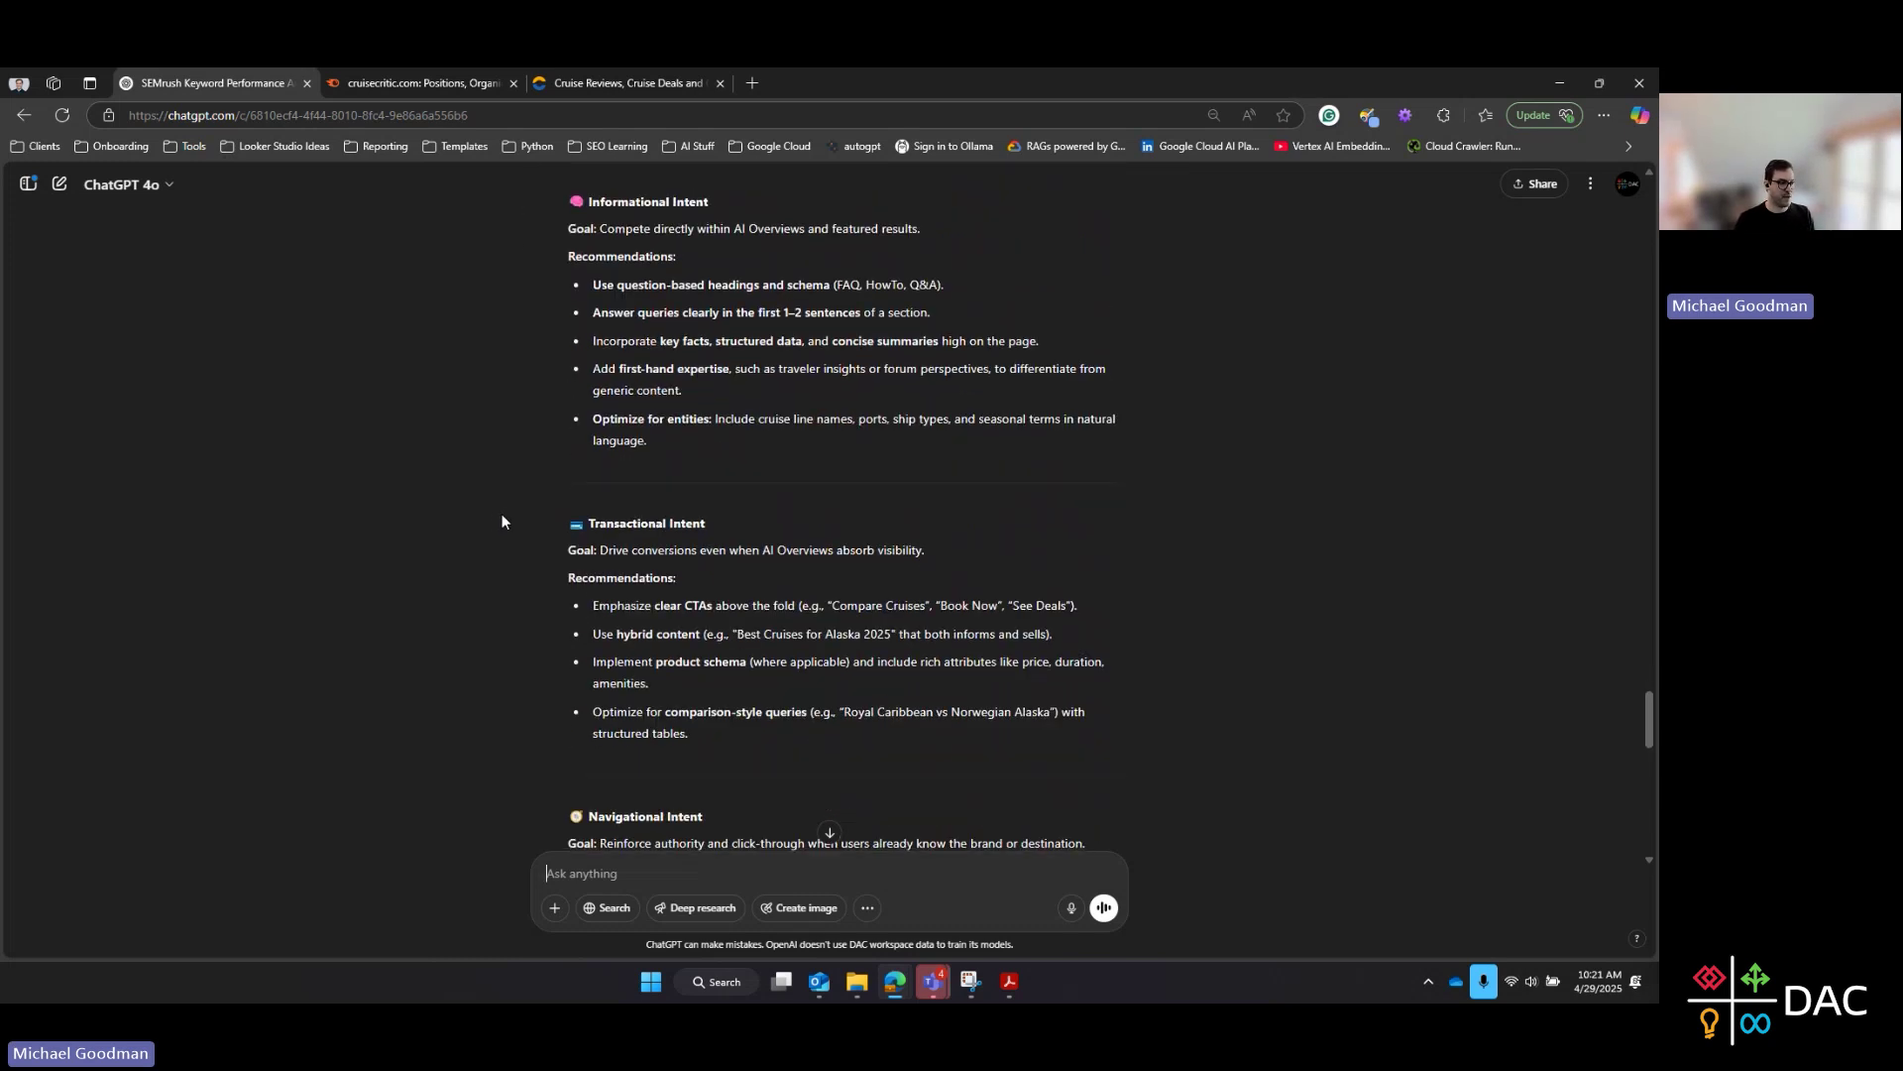
scroll(501, 522, "down", 1)
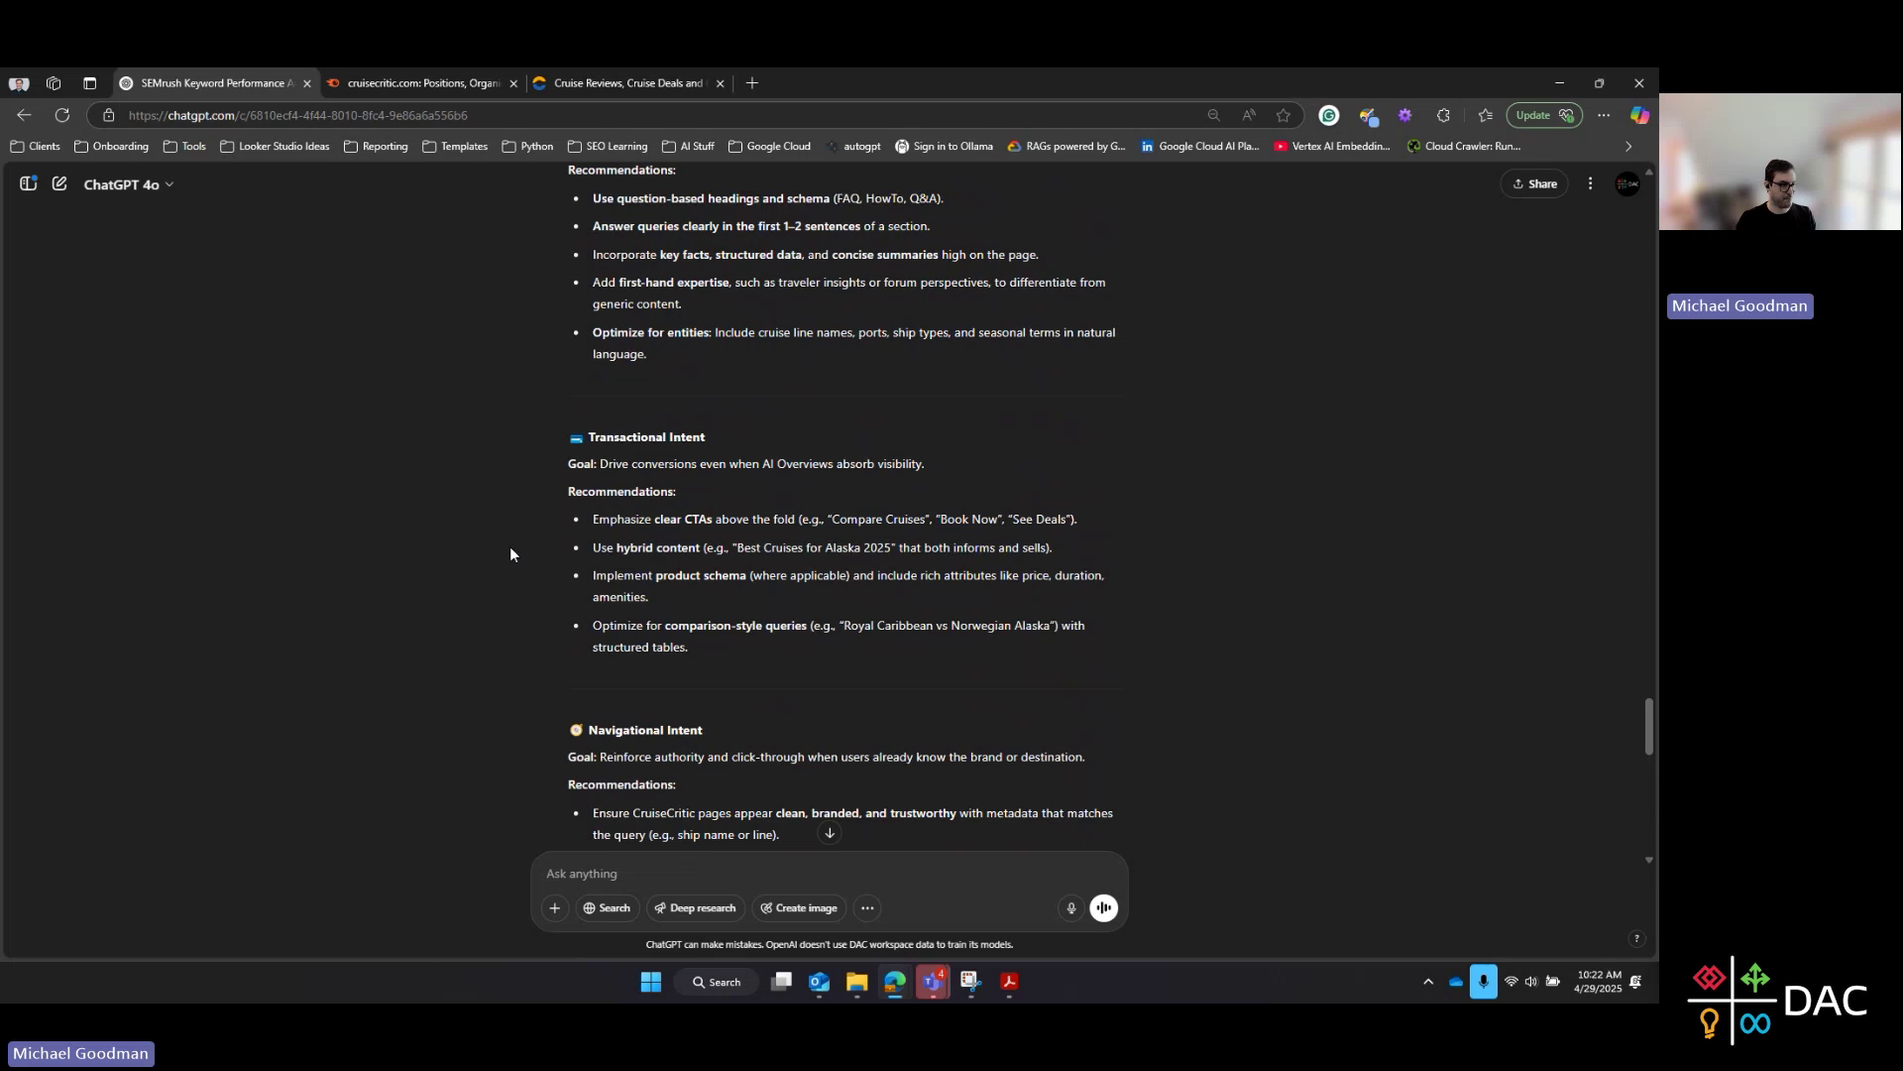
scroll(510, 546, "down", 3)
scroll(559, 498, "up", 1)
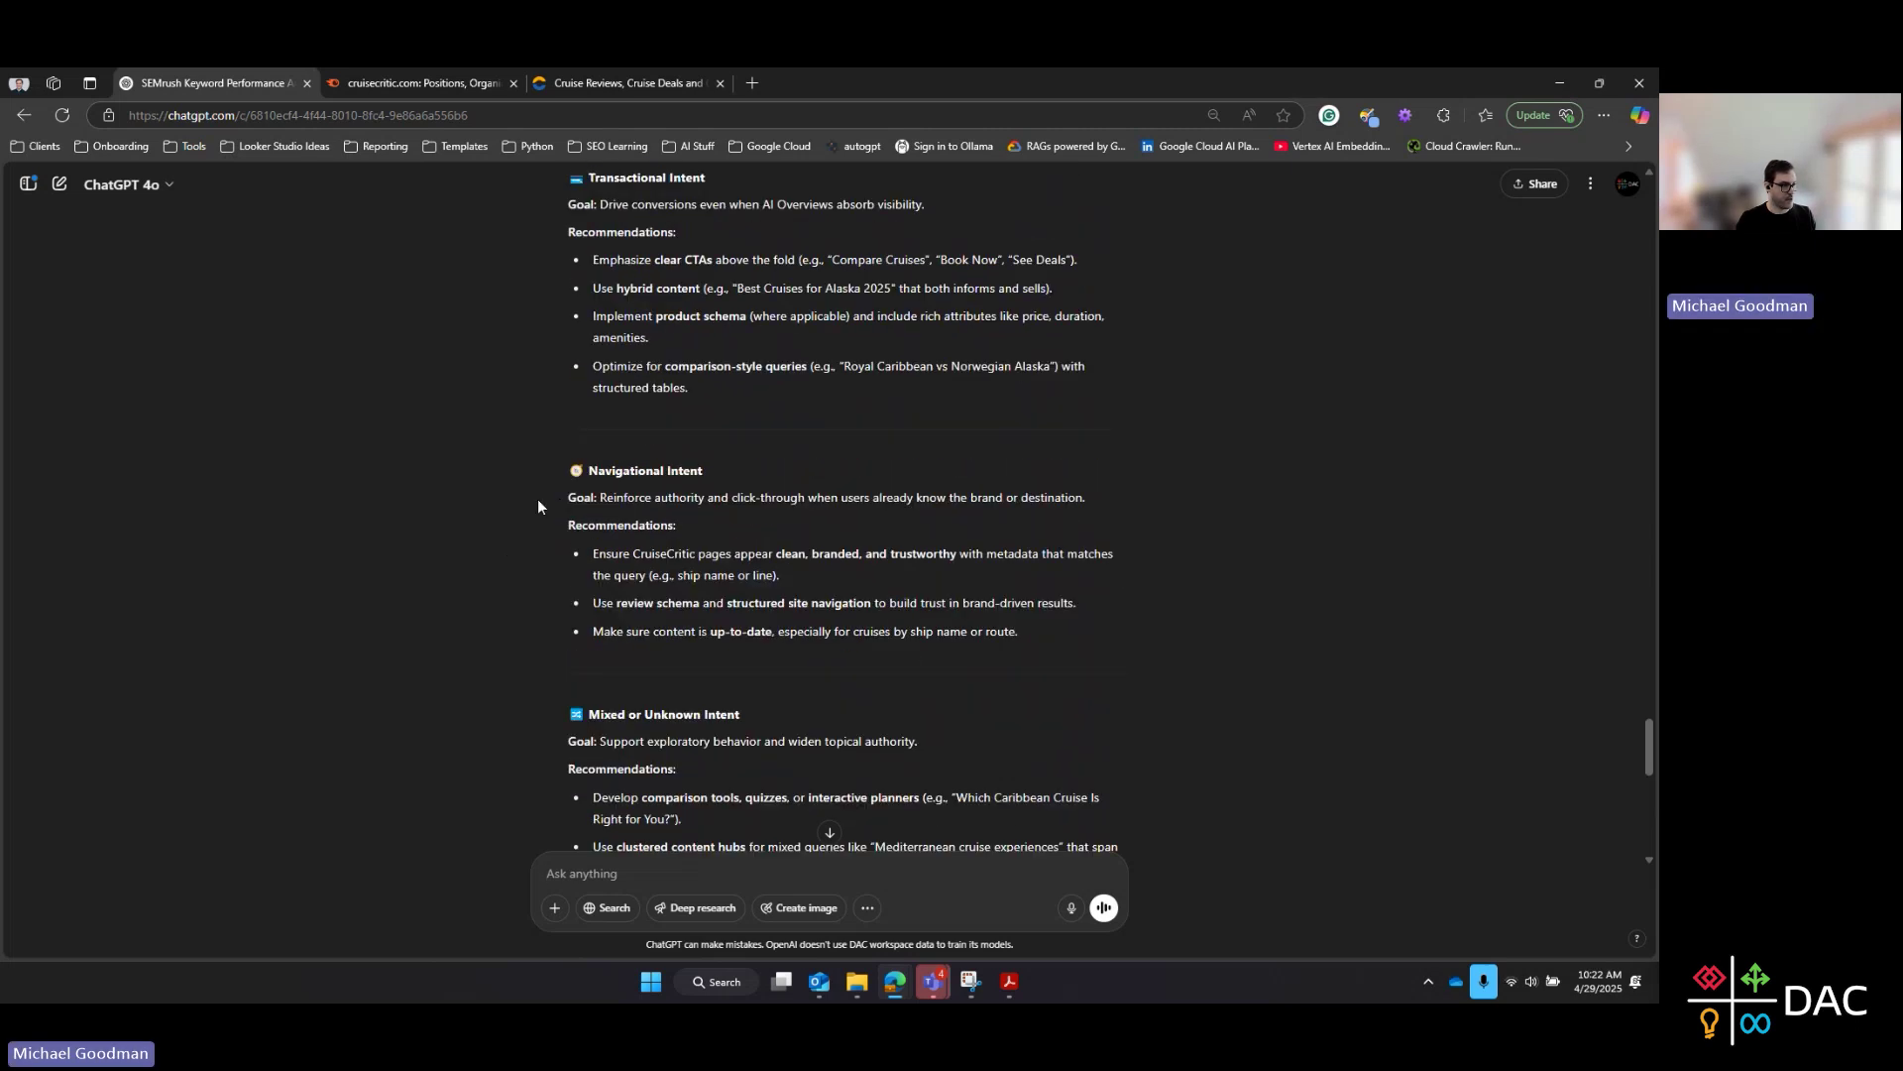
scroll(540, 498, "down", 3)
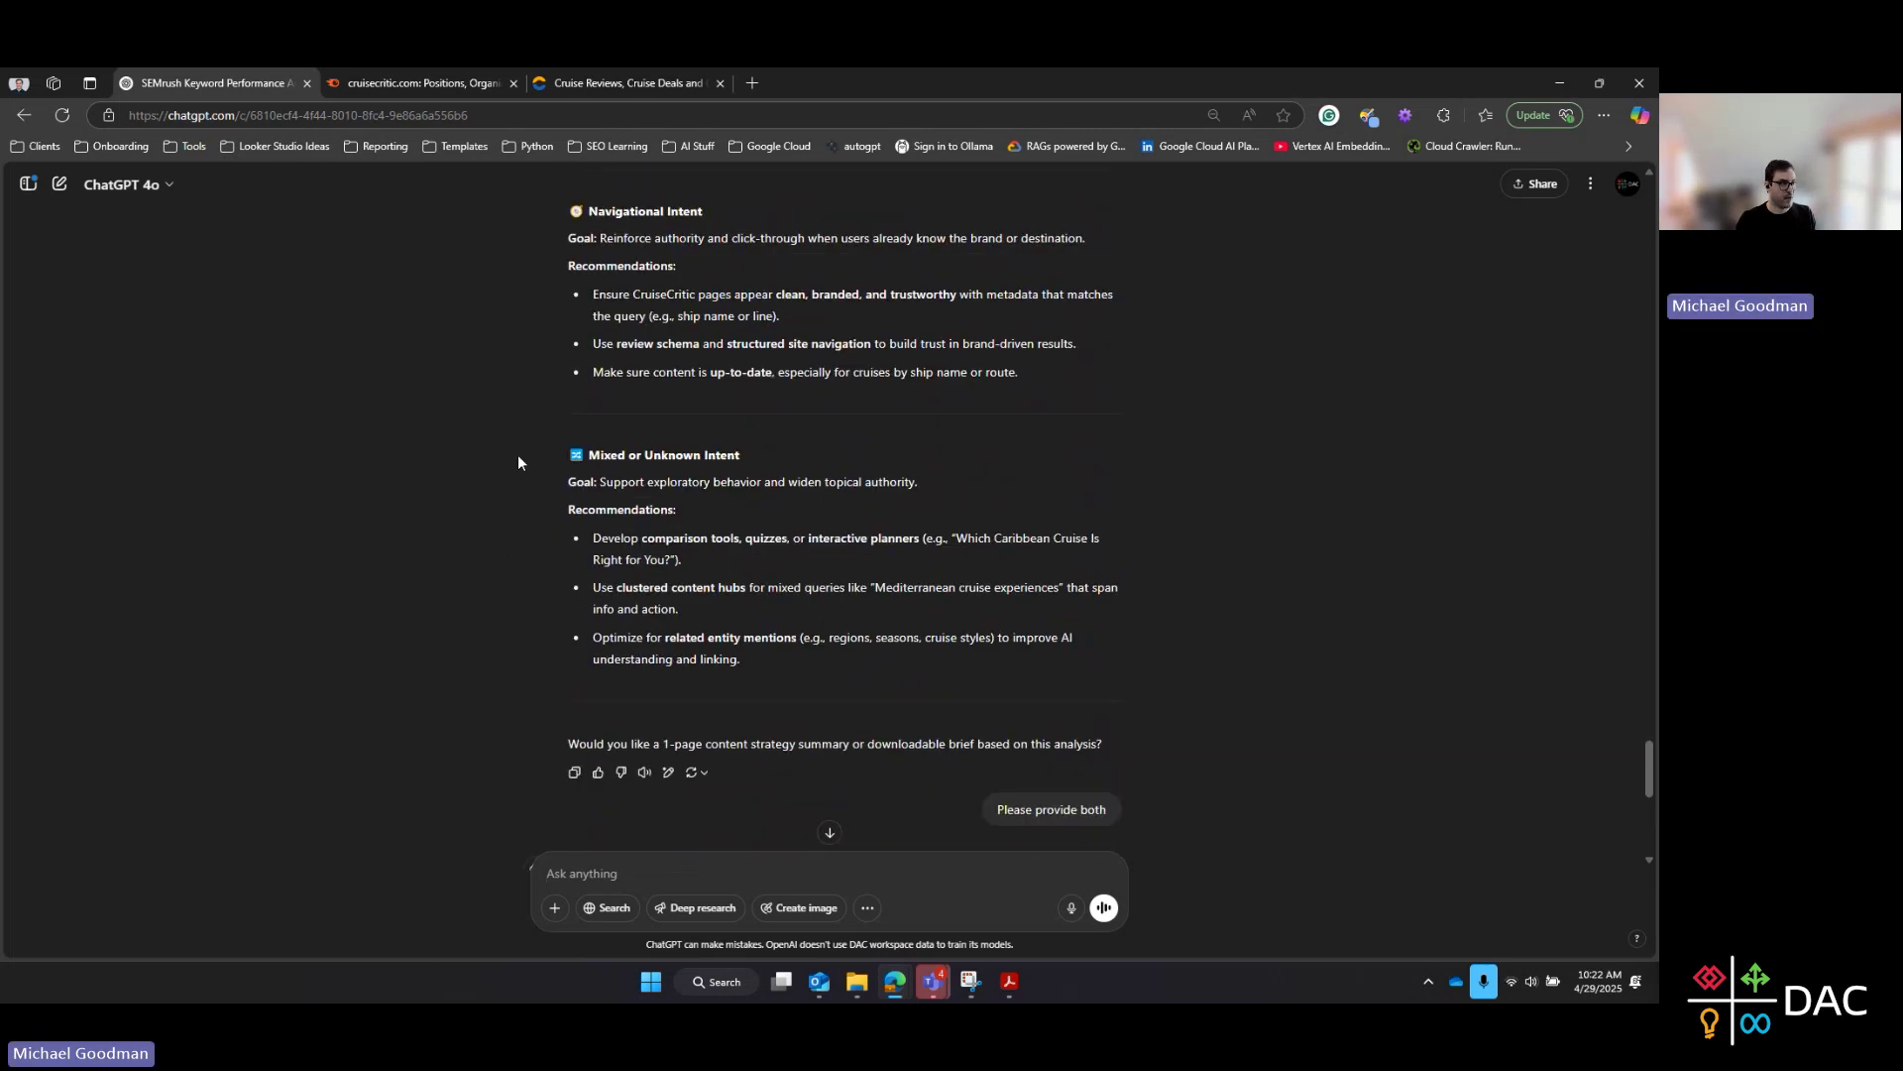
scroll(510, 445, "down", 3)
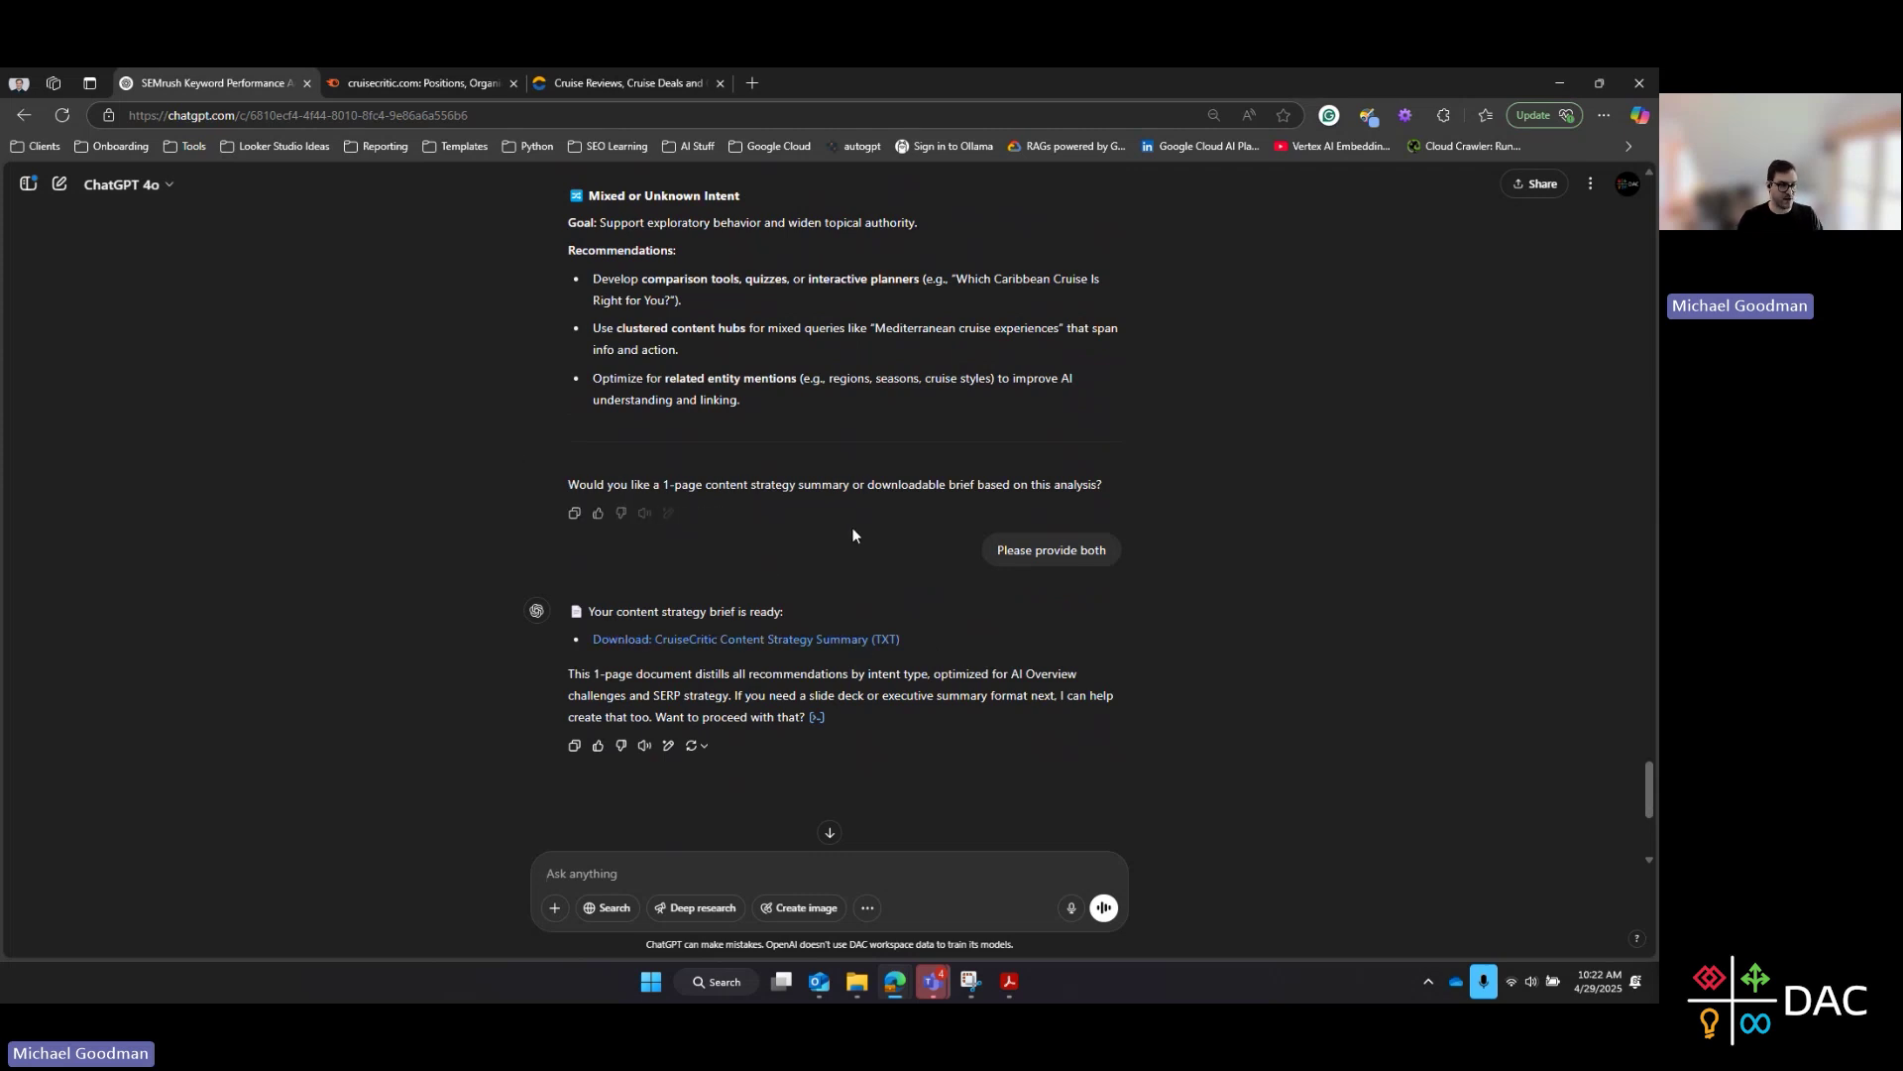
scroll(570, 521, "up", 2)
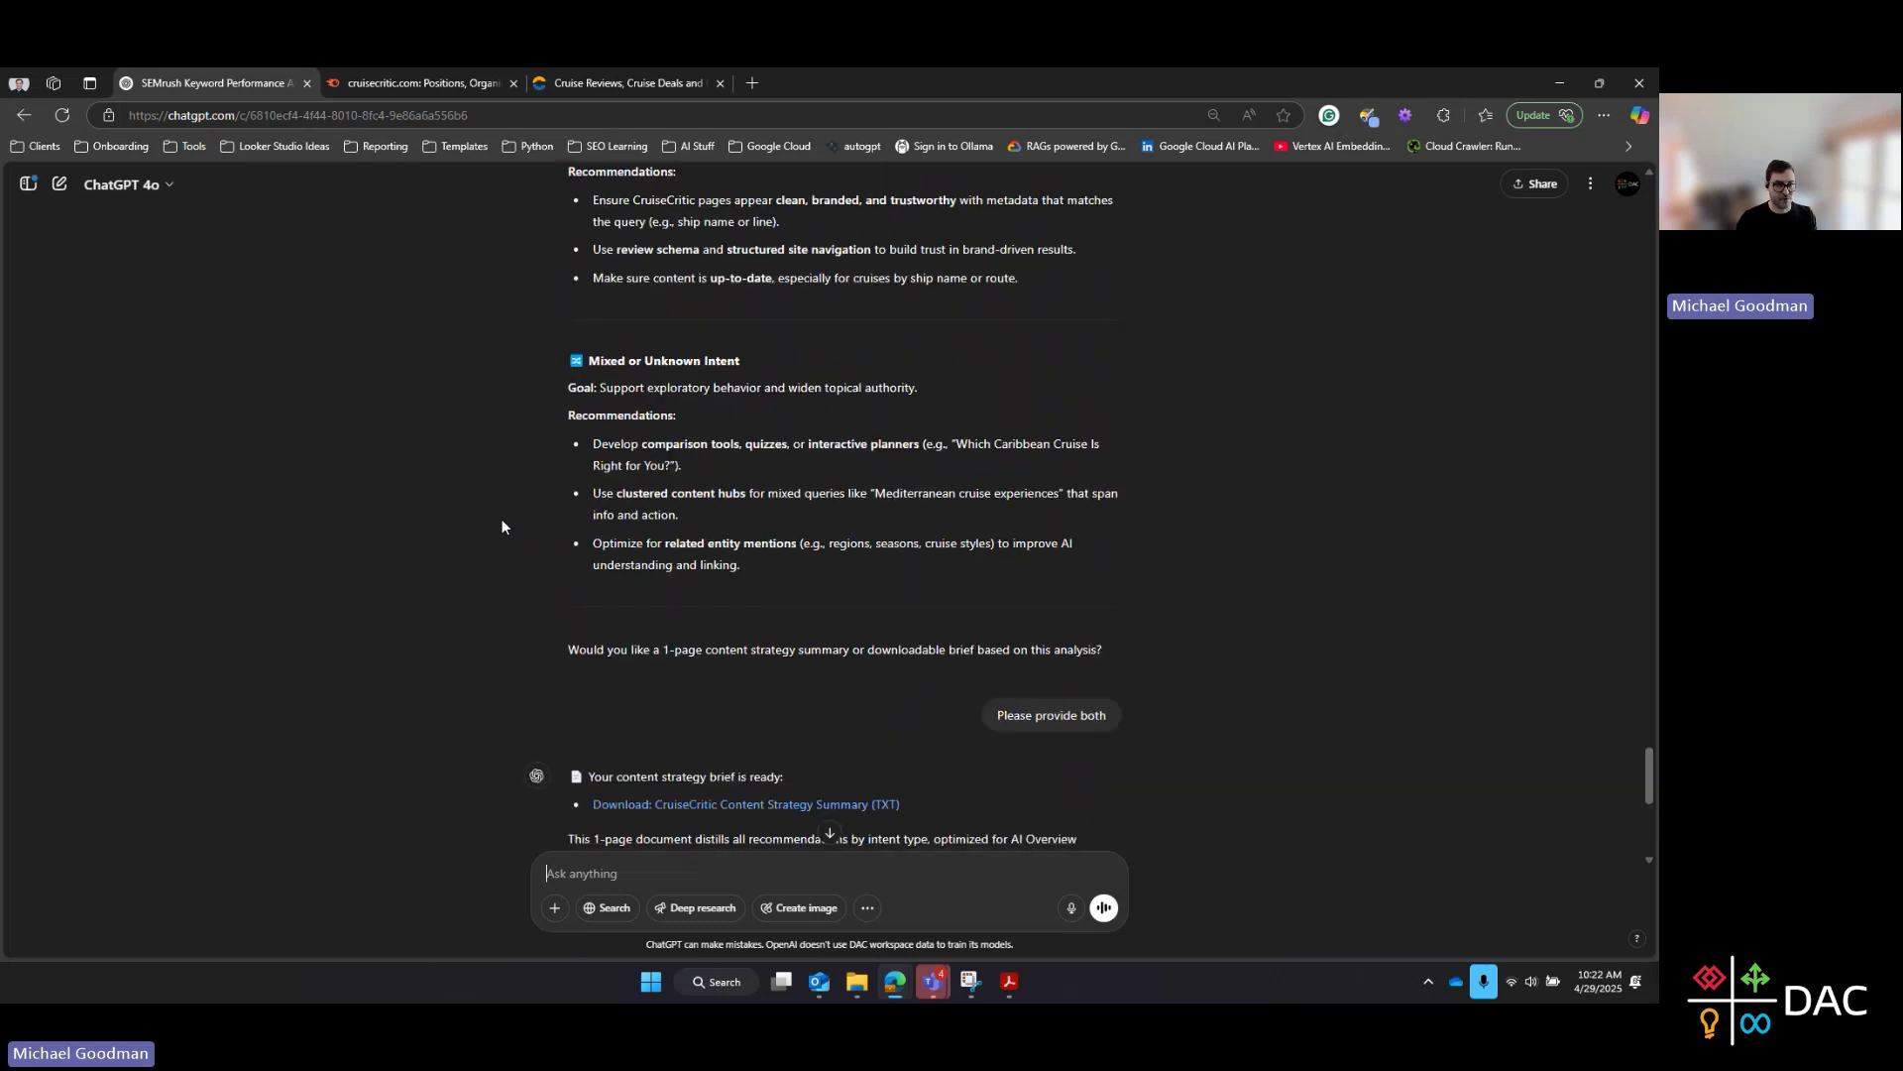
scroll(502, 526, "down", 1)
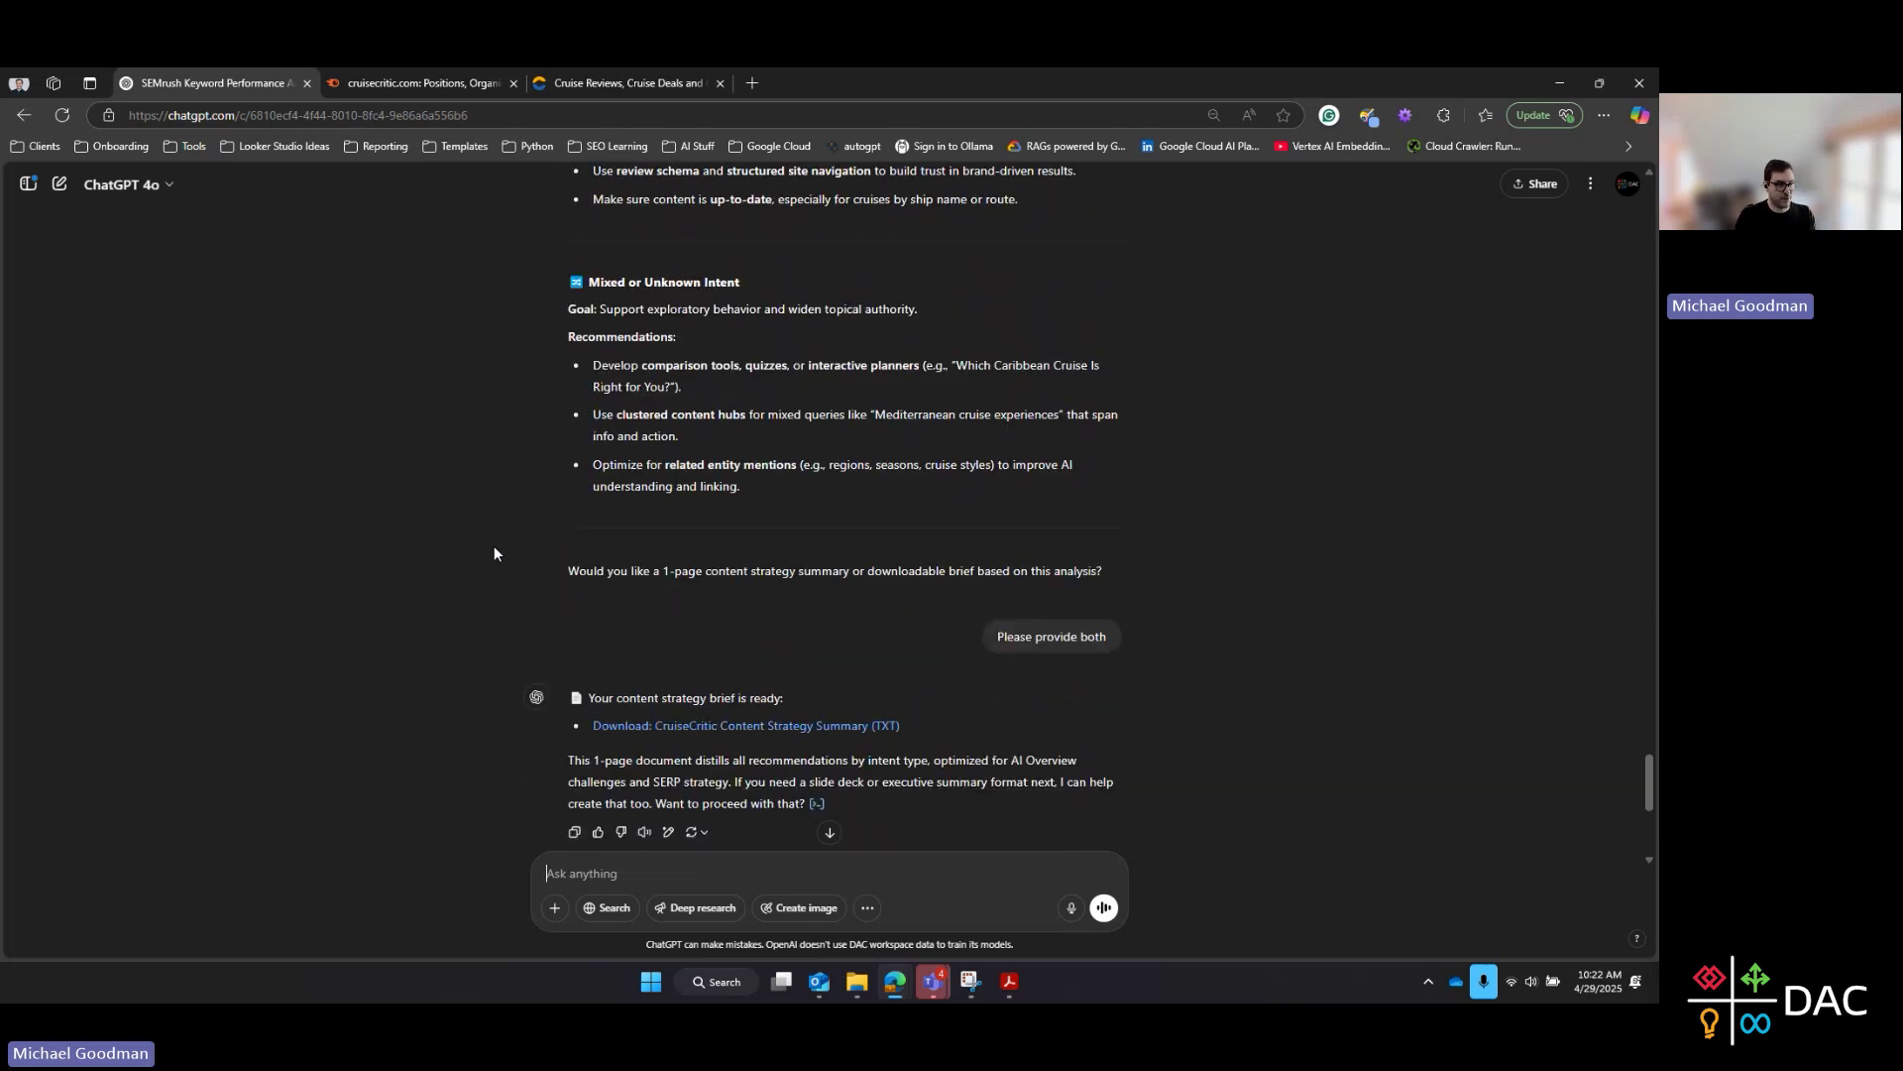